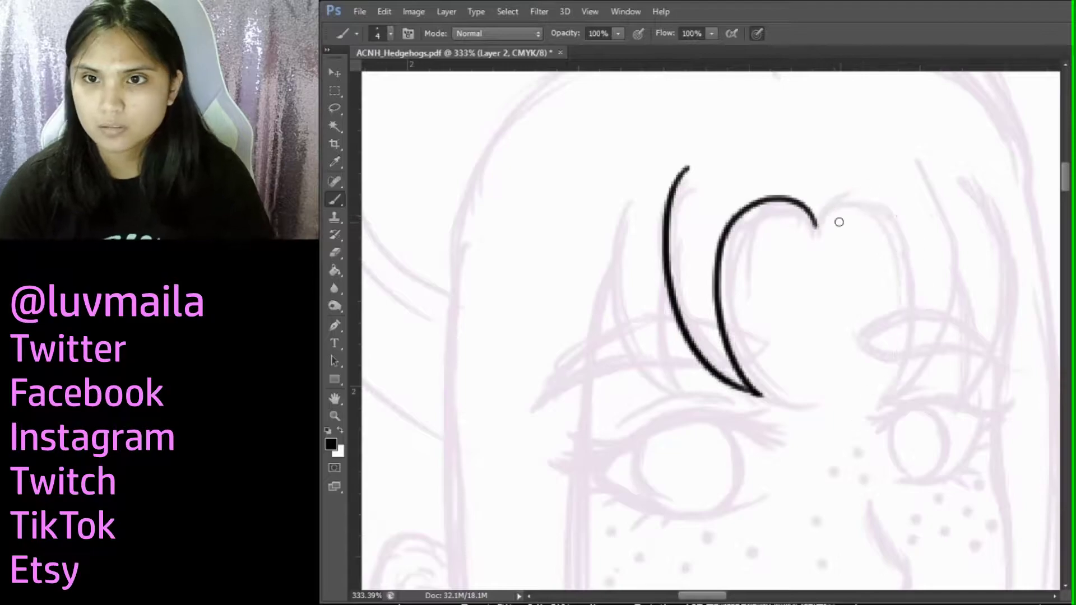
Ink the fringe strands on both sides of the forehead over the faded sketch of the freckled character
left_click_drag(907, 152, 891, 387)
left_click_drag(667, 274, 712, 428)
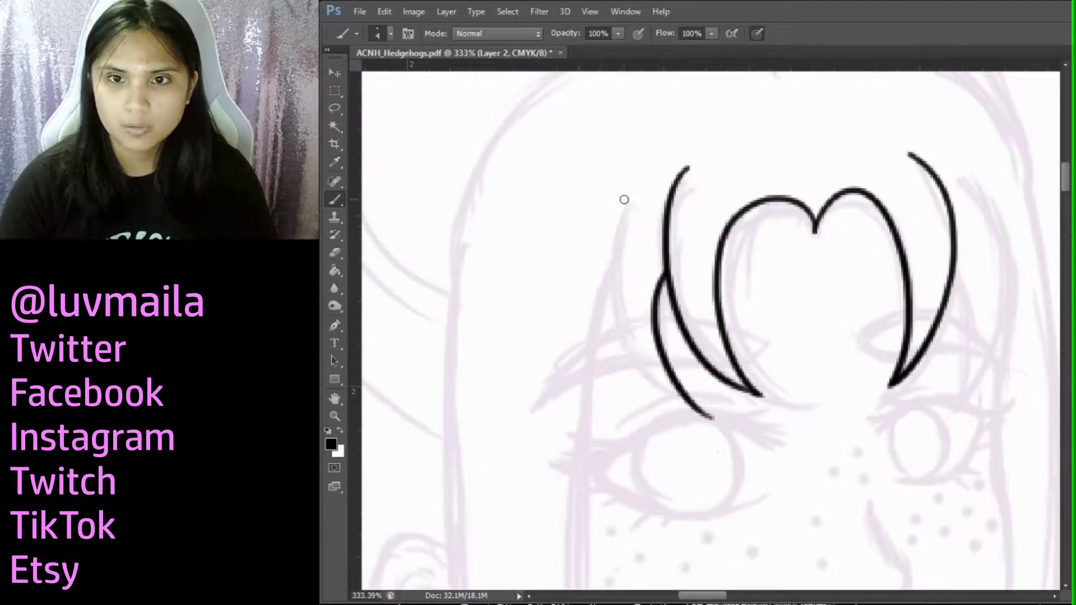
left_click_drag(632, 196, 684, 435)
Ink the long hair lock on the left of the face, from the fringe down to its tapered tip on the chest
key("ctrl+minus")
left_click_drag(593, 263, 714, 130)
scroll(715, 130, "down", 3)
left_click_drag(693, 73, 754, 488)
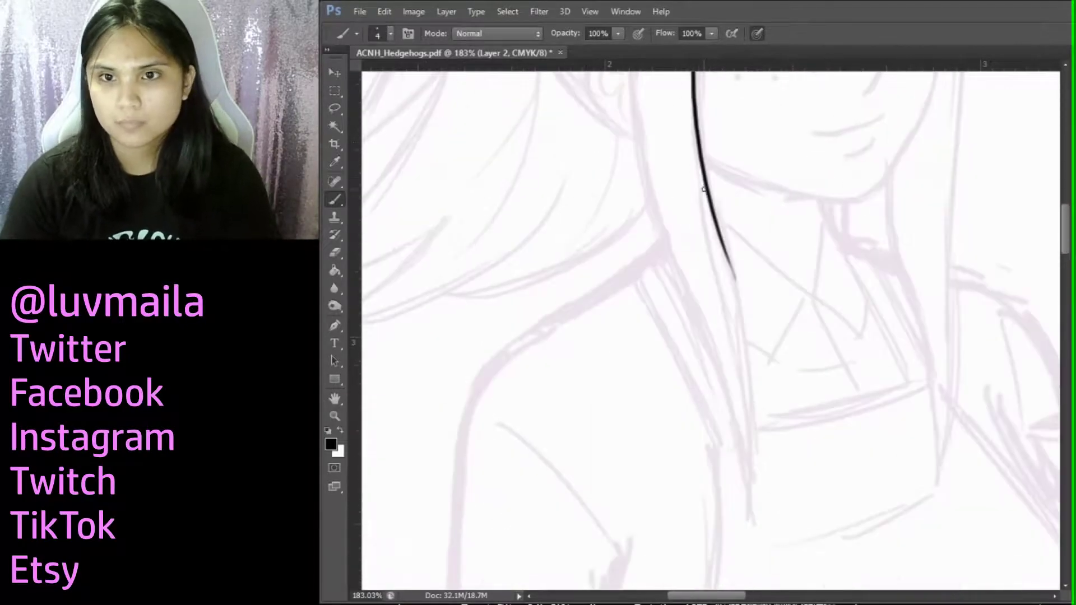
scroll(712, 331, "up", 3)
scroll(712, 330, "down", 3)
left_click_drag(626, 73, 638, 167)
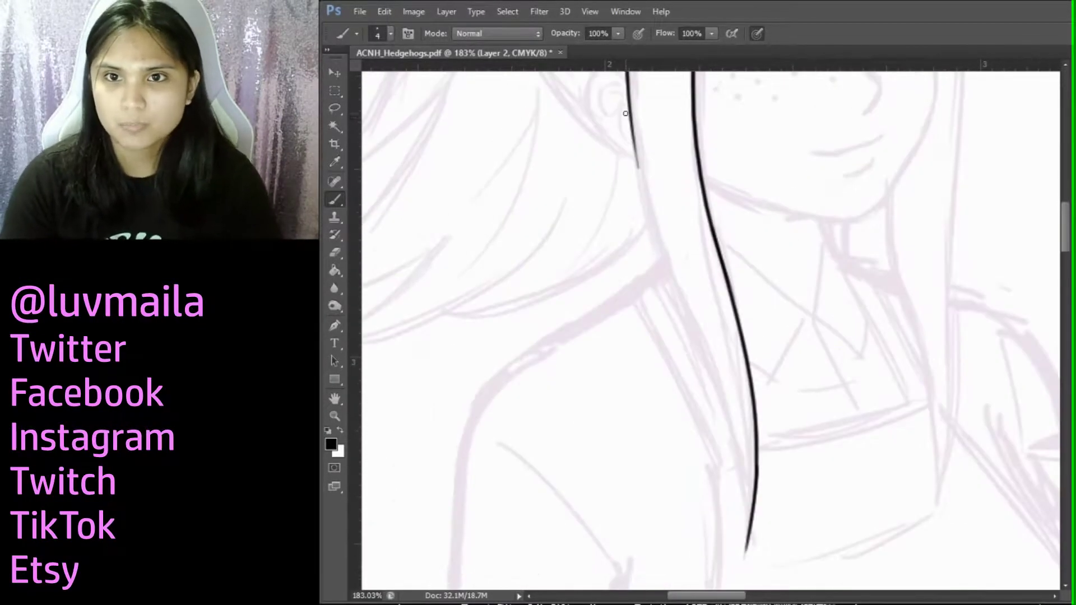
left_click_drag(628, 116, 731, 409)
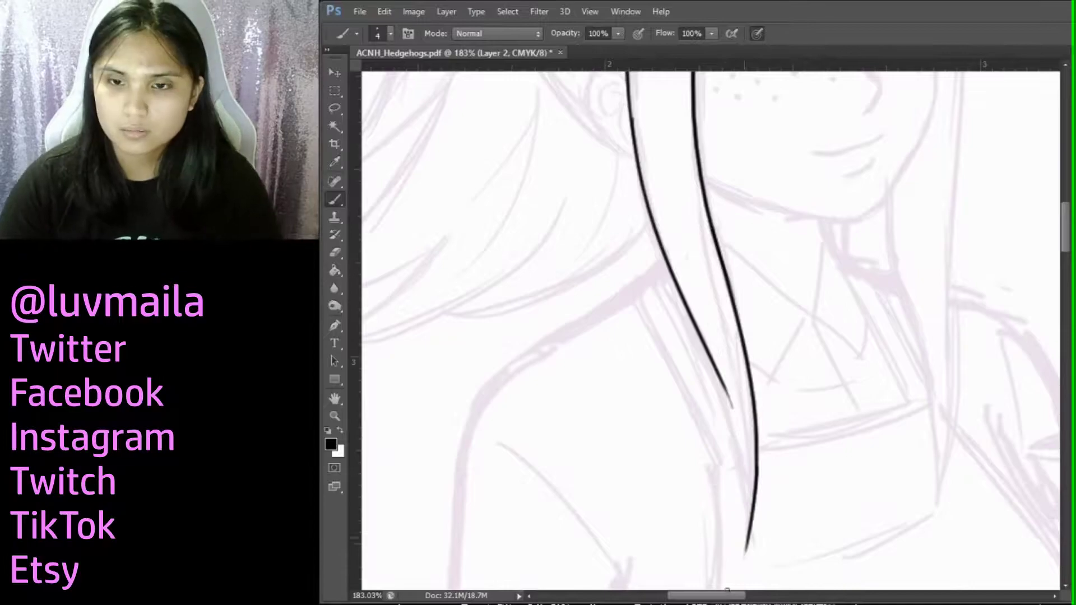
left_click_drag(722, 386, 741, 572)
scroll(915, 358, "down", 3)
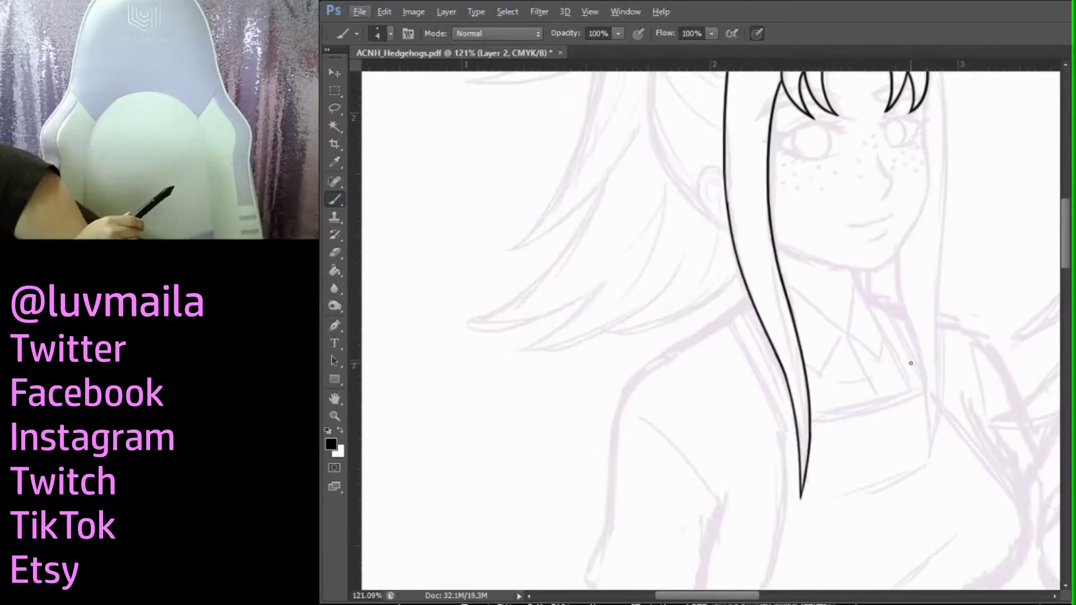
Ink the right cheek, the jawline around the chin and the nose
scroll(926, 193, "up", 3)
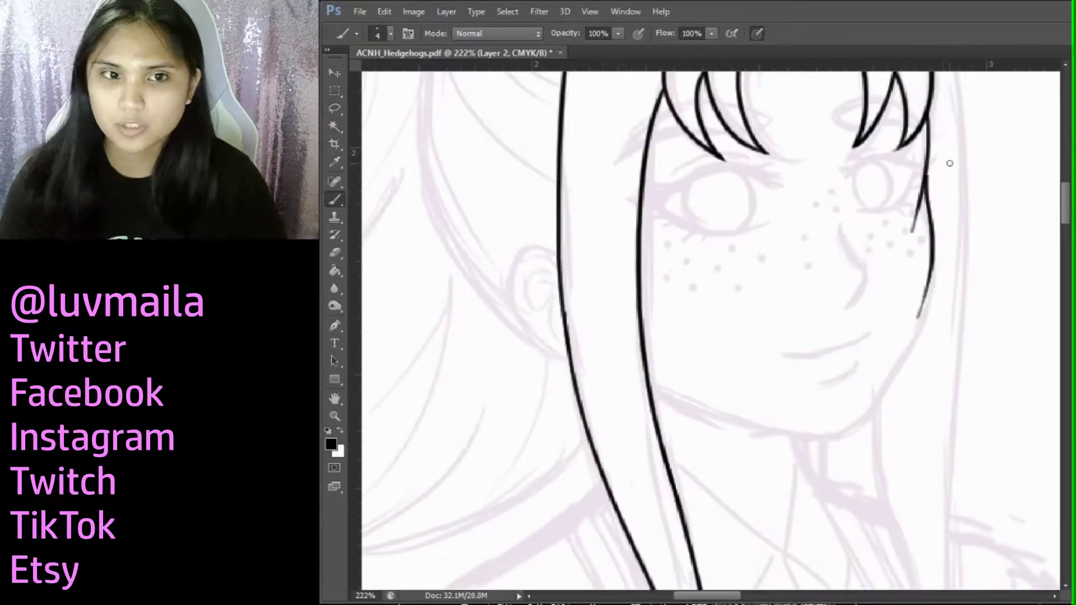
key("ctrl+z")
left_click_drag(925, 178, 888, 385)
mouse_move(647, 386)
left_mouse_down()
mouse_move(876, 453)
mouse_move(817, 444)
left_mouse_up()
scroll(751, 393, "up", 1)
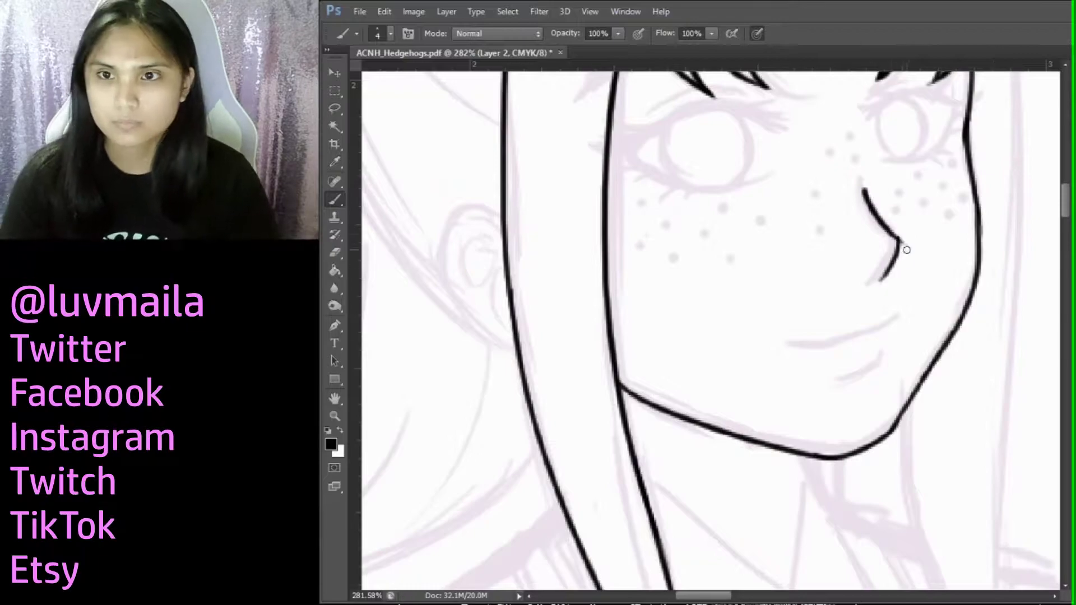
scroll(902, 257, "down", 10)
scroll(891, 125, "up", 5)
scroll(875, 336, "right", 3)
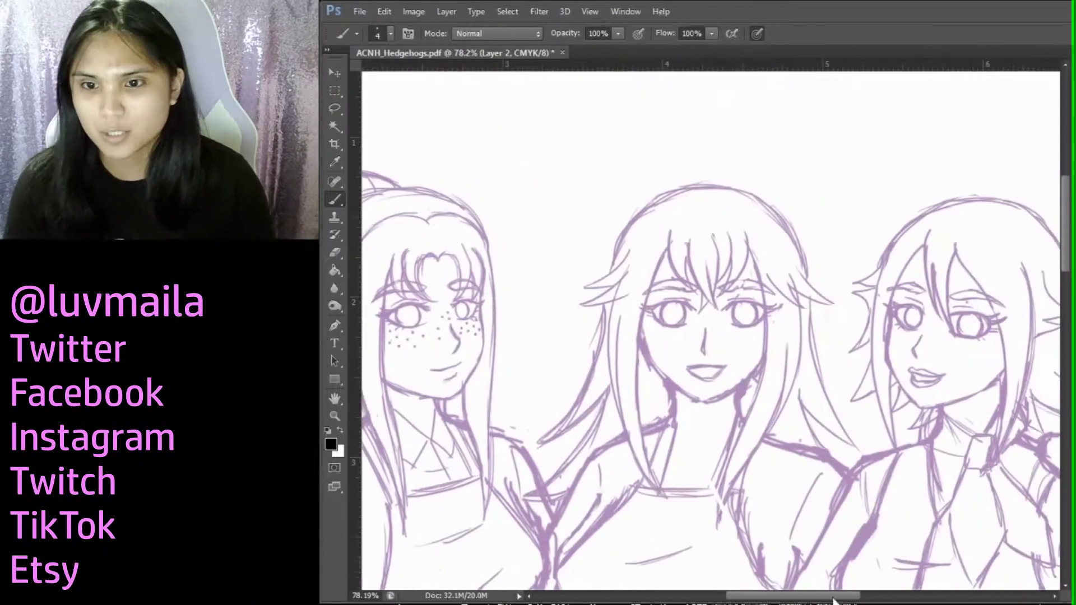
scroll(859, 576, "left", 3)
scroll(859, 576, "right", 6)
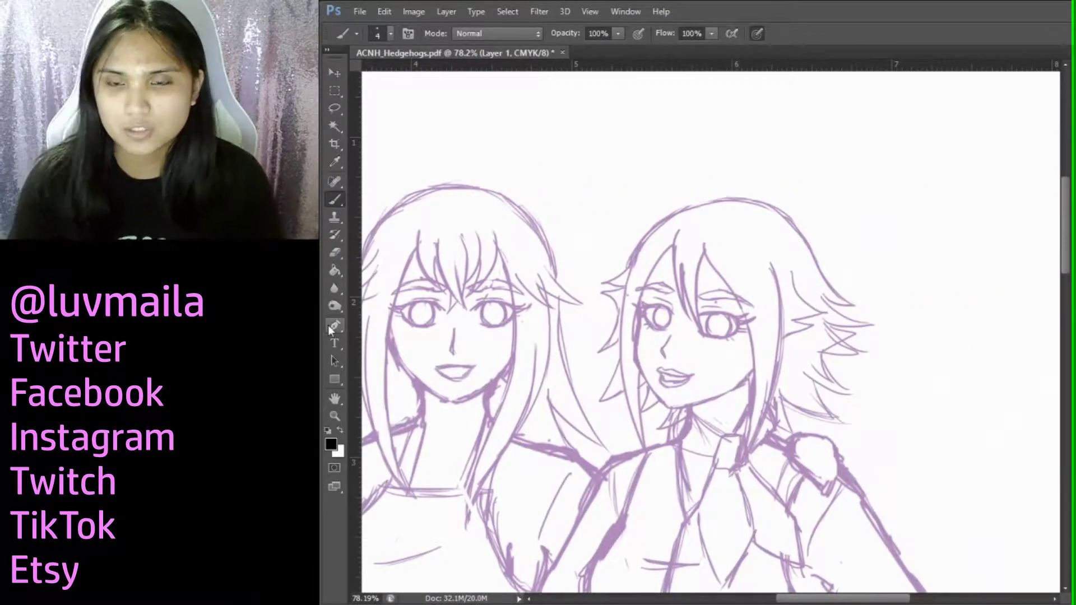
Ink the long hair lock on the right of the face down to its tip on the chest, cleaning up the stray strokes
scroll(817, 552, "down", 2)
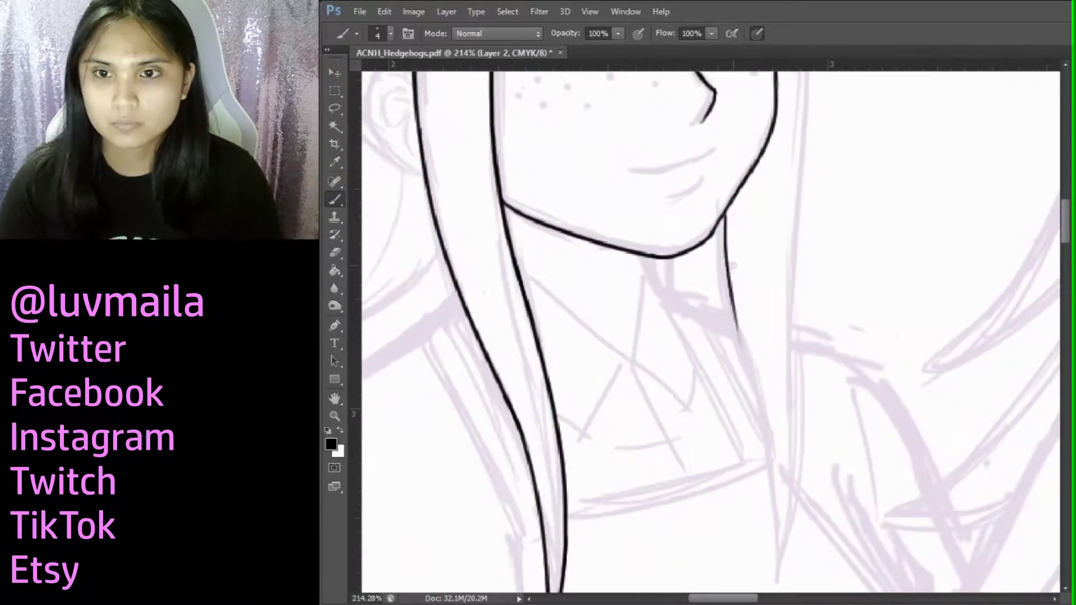
scroll(726, 259, "down", 2)
scroll(811, 277, "down", 2)
scroll(811, 278, "up", 2)
left_click_drag(816, 157, 814, 417)
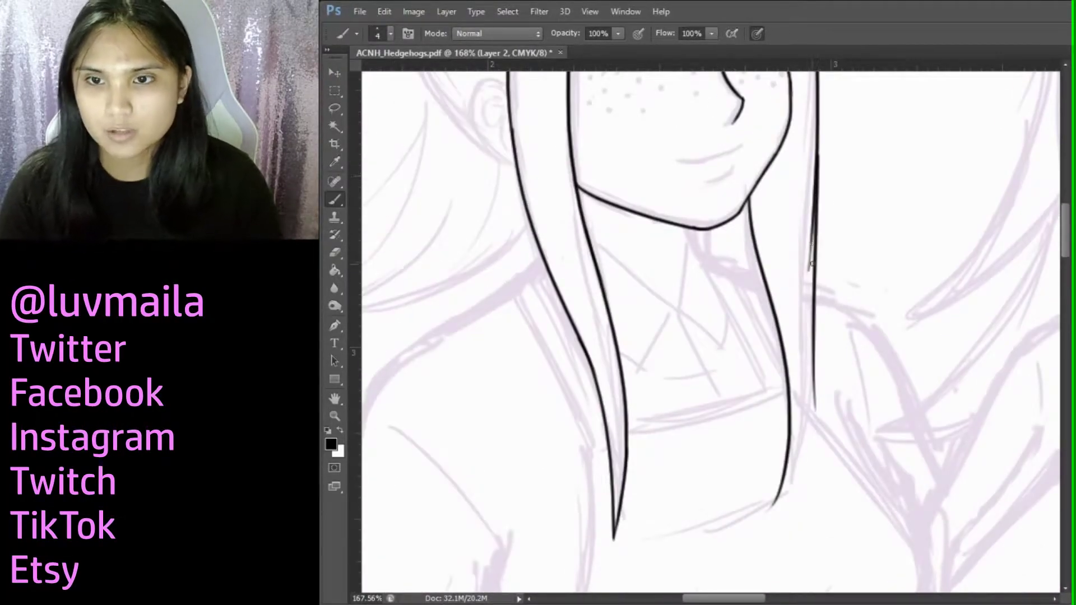
key("ctrl+z")
left_click_drag(817, 347, 772, 518)
scroll(818, 336, "up", 2)
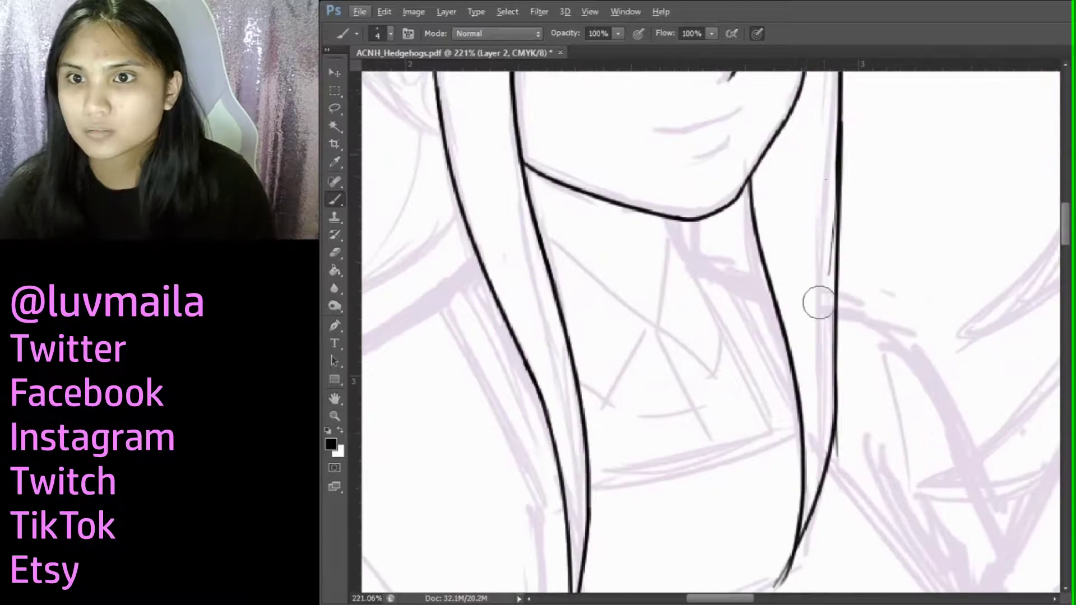
scroll(869, 230, "down", 2)
Ink the start of the shoulder and the strap beside the left hair lock
scroll(648, 342, "up", 3)
mouse_move(524, 264)
left_mouse_down()
mouse_move(461, 295)
mouse_move(451, 344)
left_mouse_up()
key("ctrl+z")
mouse_move(499, 262)
left_mouse_down()
mouse_move(488, 264)
mouse_move(547, 442)
left_mouse_up()
left_click_drag(517, 281, 535, 412)
scroll(535, 412, "down", 2)
scroll(825, 172, "up", 2)
Ink the two pointed flaps of the shirt collar below the chin
left_click_drag(828, 371, 798, 481)
mouse_move(662, 387)
left_mouse_down()
mouse_move(745, 459)
mouse_move(799, 479)
left_mouse_up()
scroll(835, 175, "down", 3)
left_click_drag(823, 221, 905, 280)
left_click_drag(798, 337, 894, 459)
left_click_drag(910, 283, 895, 460)
left_click_drag(796, 338, 750, 503)
left_click_drag(717, 466, 751, 505)
Ink the remaining strap edges and the upper edge of the garment's front panel below the collar
left_click_drag(552, 269, 636, 387)
scroll(629, 336, "down", 2)
scroll(1069, 233, "down", 3)
left_click_drag(835, 230, 862, 278)
left_click_drag(697, 354, 872, 305)
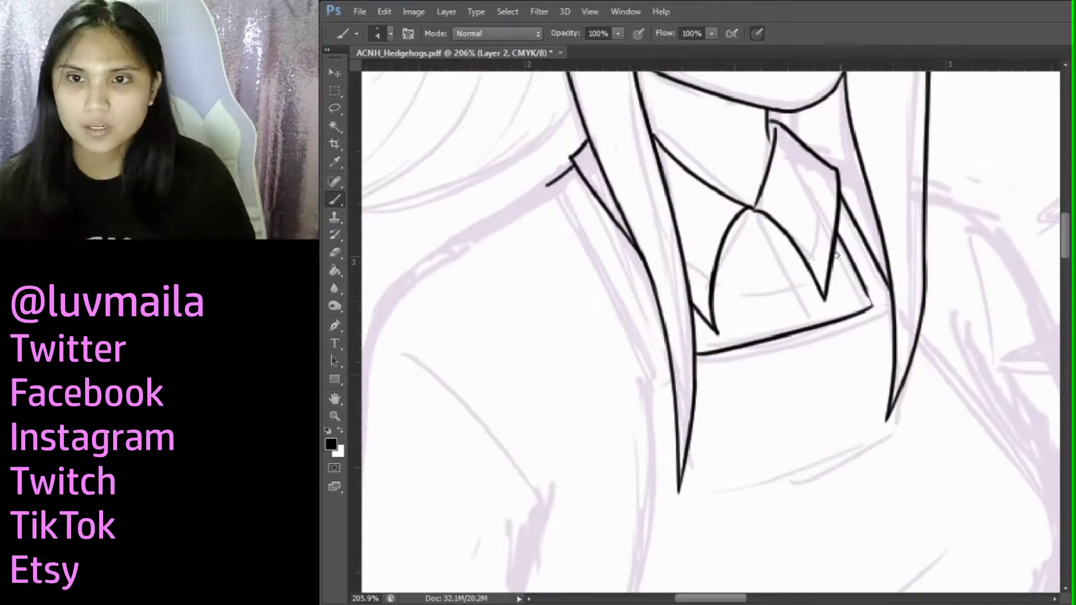
left_click_drag(547, 186, 642, 384)
Ink the left side edge of the front panel, curving from the strap down to the waist, and undo the extra stroke
scroll(644, 336, "down", 5)
mouse_move(644, 112)
left_mouse_down()
mouse_move(647, 402)
mouse_move(522, 507)
left_mouse_up()
key("ctrl+z")
left_click_drag(624, 386, 591, 490)
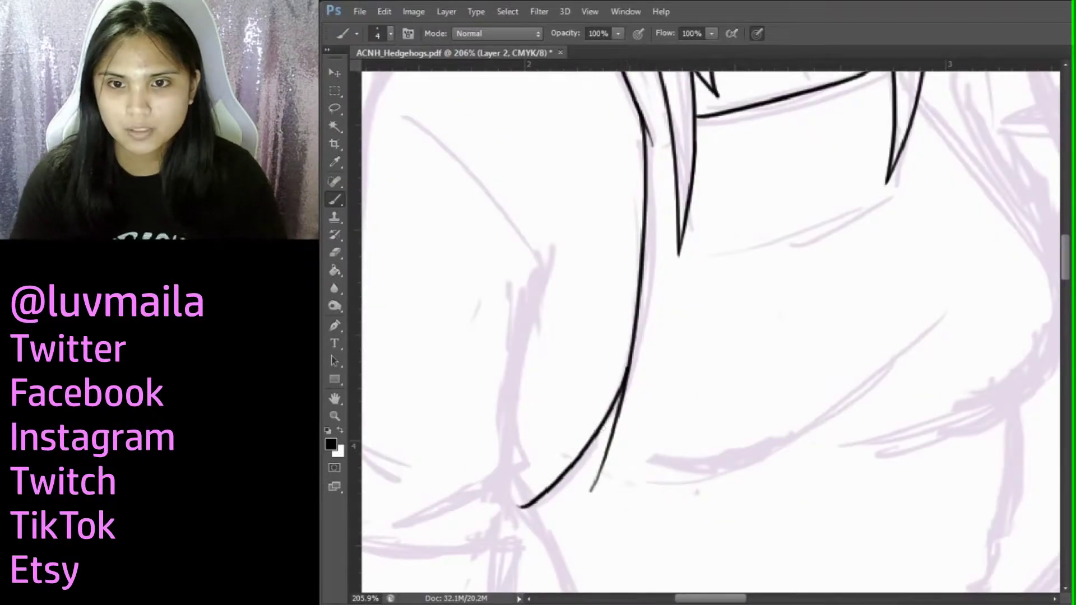
key("ctrl+z")
Ink the right contour of the chest with its underside curve and the two fabric folds across the front
scroll(639, 280, "down", 2)
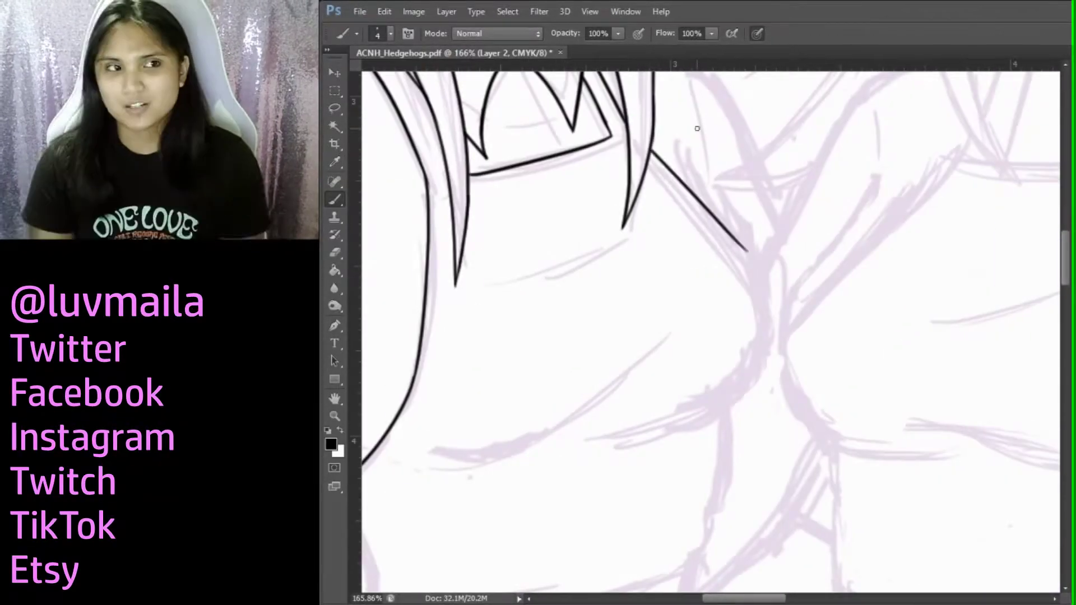
mouse_move(746, 250)
left_mouse_down()
mouse_move(763, 392)
mouse_move(693, 438)
left_mouse_up()
key("ctrl+z")
left_click_drag(448, 466, 644, 361)
left_click_drag(481, 297, 577, 263)
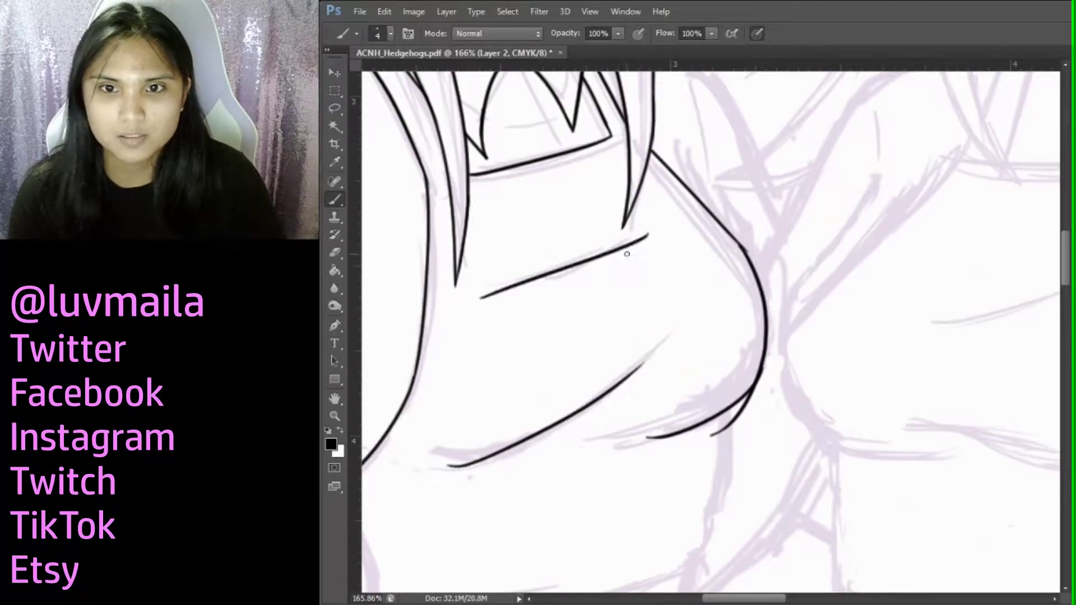
Ink the right side of the waist and the outline of the waistband beneath it
scroll(1067, 245, "down", 5)
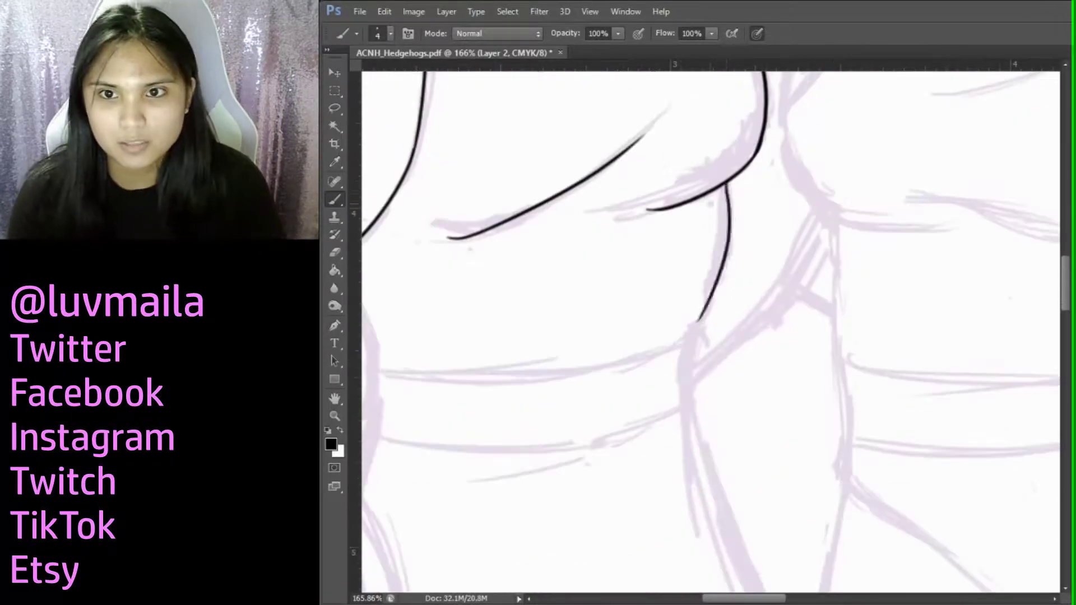
scroll(628, 262, "left", 5)
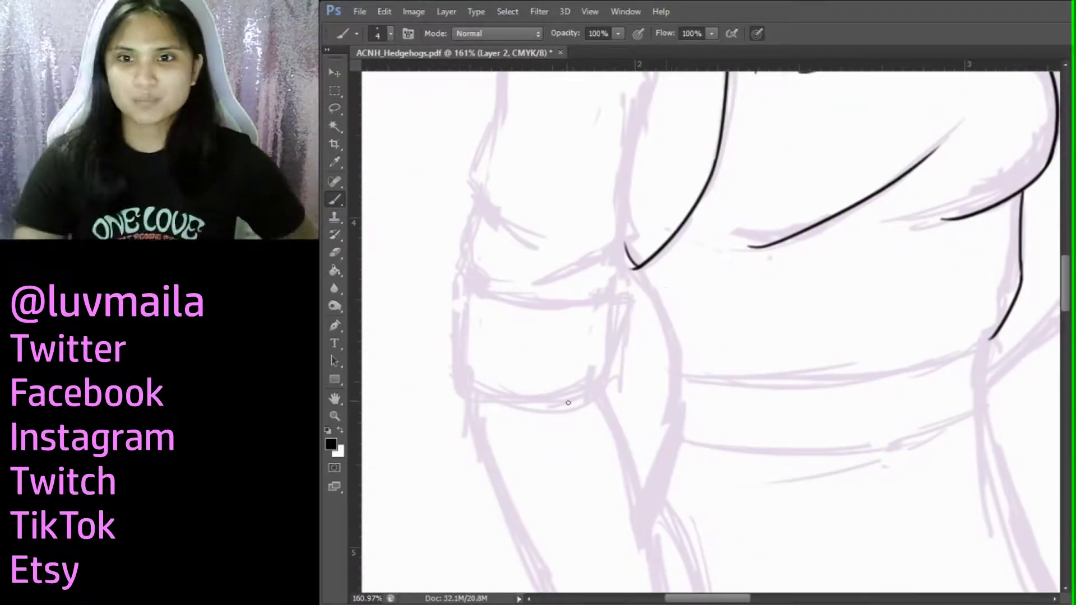
key("ctrl+z")
mouse_move(687, 380)
left_mouse_down()
mouse_move(953, 367)
mouse_move(990, 338)
left_mouse_up()
scroll(902, 304, "up", 2)
scroll(723, 589, "right", 5)
left_click_drag(793, 360, 804, 449)
left_click_drag(390, 464, 796, 443)
Ink the left sleeve from the shoulder to the elbow, including its inner edge and elbow folds
scroll(795, 448, "down", 4)
scroll(866, 170, "up", 5)
left_click_drag(866, 169, 680, 271)
scroll(567, 320, "down", 3)
scroll(616, 280, "down", 3)
left_click_drag(591, 179, 608, 319)
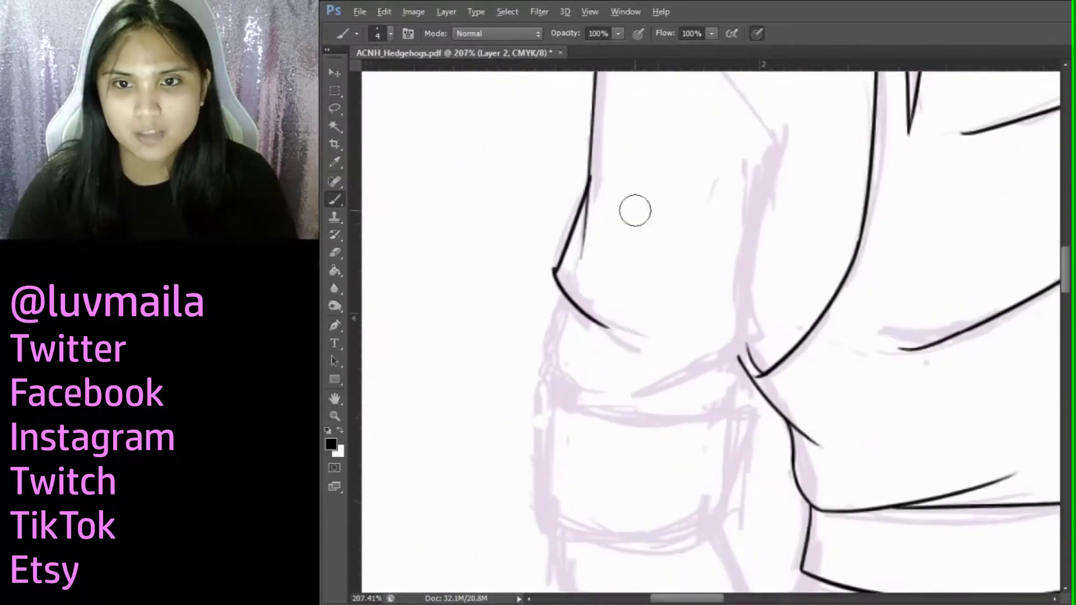
scroll(560, 283, "up", 2)
mouse_move(830, 118)
left_mouse_down()
mouse_move(776, 393)
mouse_move(706, 460)
left_mouse_up()
scroll(729, 392, "up", 2)
left_click_drag(823, 168, 622, 342)
scroll(729, 337, "down", 3)
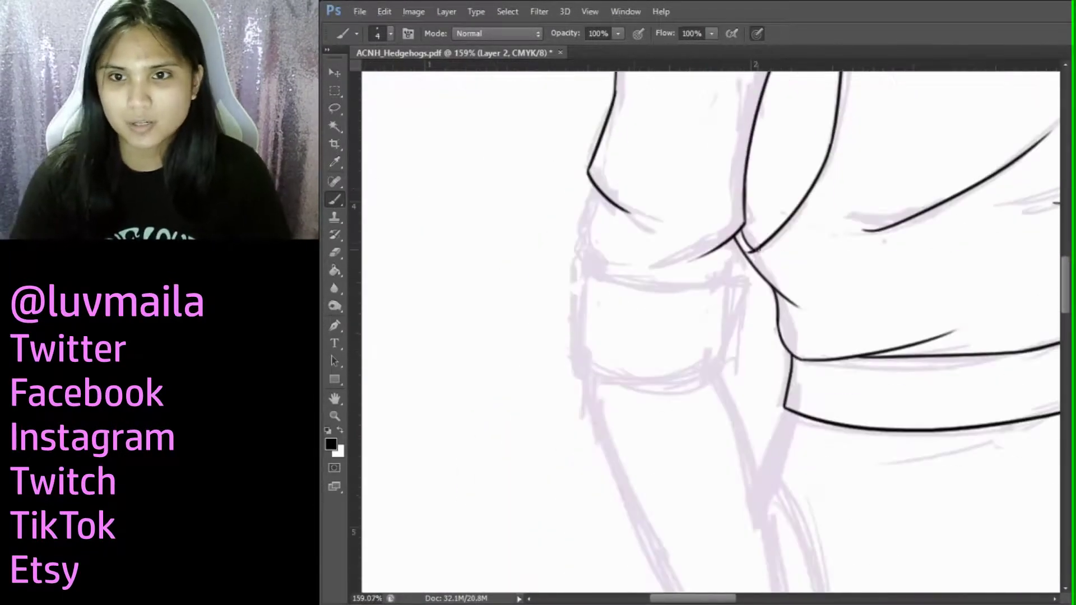
Ink the gathered end of the left sleeve and the wide cuff below it
scroll(633, 272, "up", 3)
left_click_drag(785, 314, 661, 343)
mouse_move(530, 291)
left_mouse_down()
mouse_move(729, 384)
mouse_move(829, 364)
left_mouse_up()
scroll(829, 364, "down", 3)
left_click_drag(516, 151, 526, 342)
left_click_drag(844, 166, 802, 367)
left_click_drag(529, 339, 807, 336)
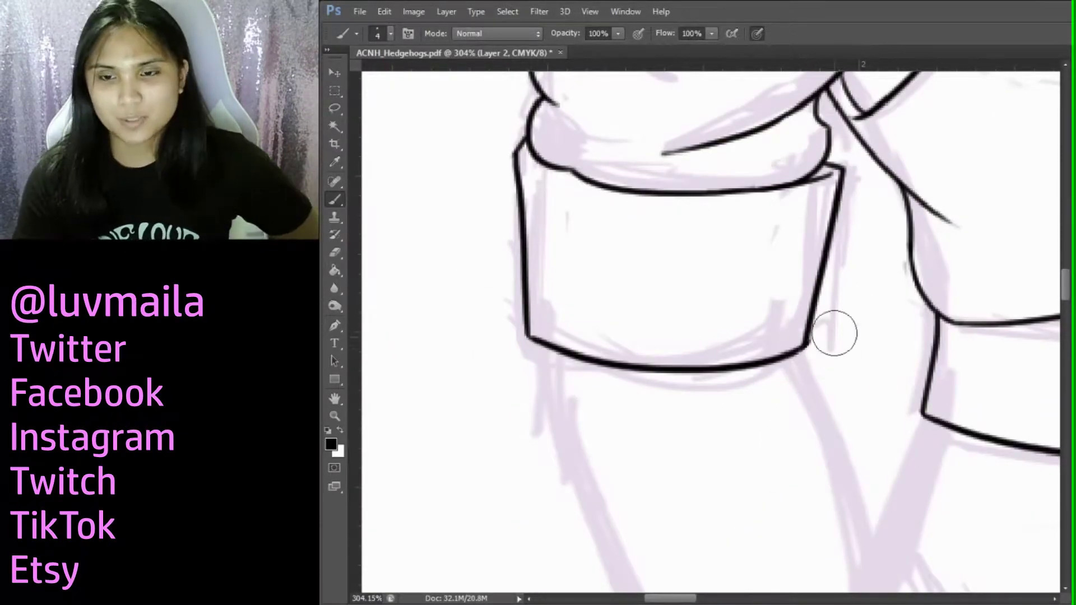
Ink both edges of the left forearm below the cuff and the short hip line beside it
scroll(899, 295, "down", 3)
left_click_drag(726, 110, 827, 473)
left_click_drag(518, 109, 619, 409)
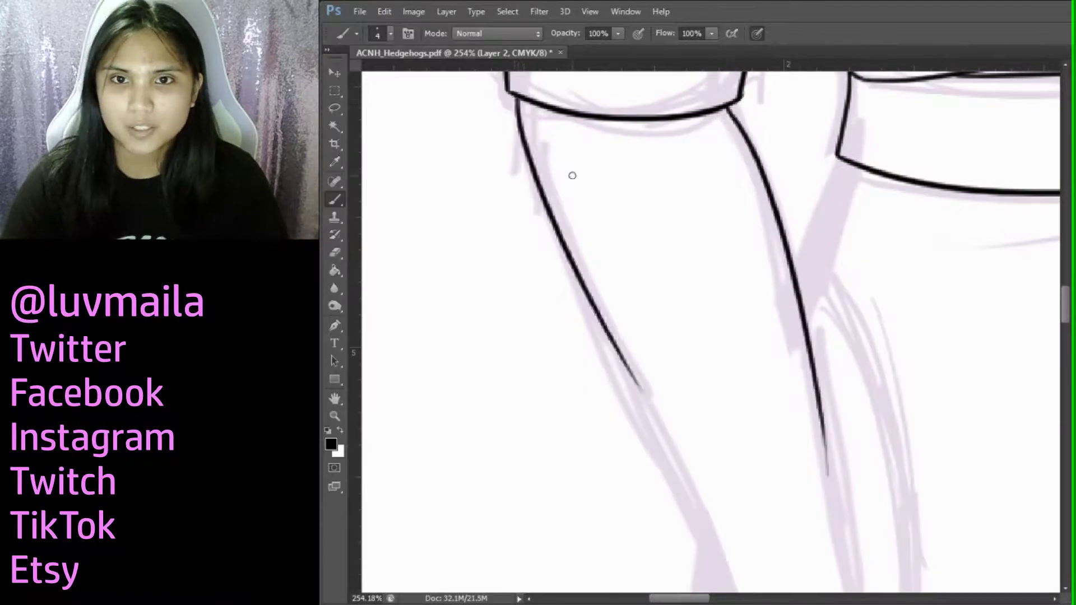
scroll(619, 433, "down", 2)
scroll(604, 101, "up", 3)
scroll(426, 329, "down", 2)
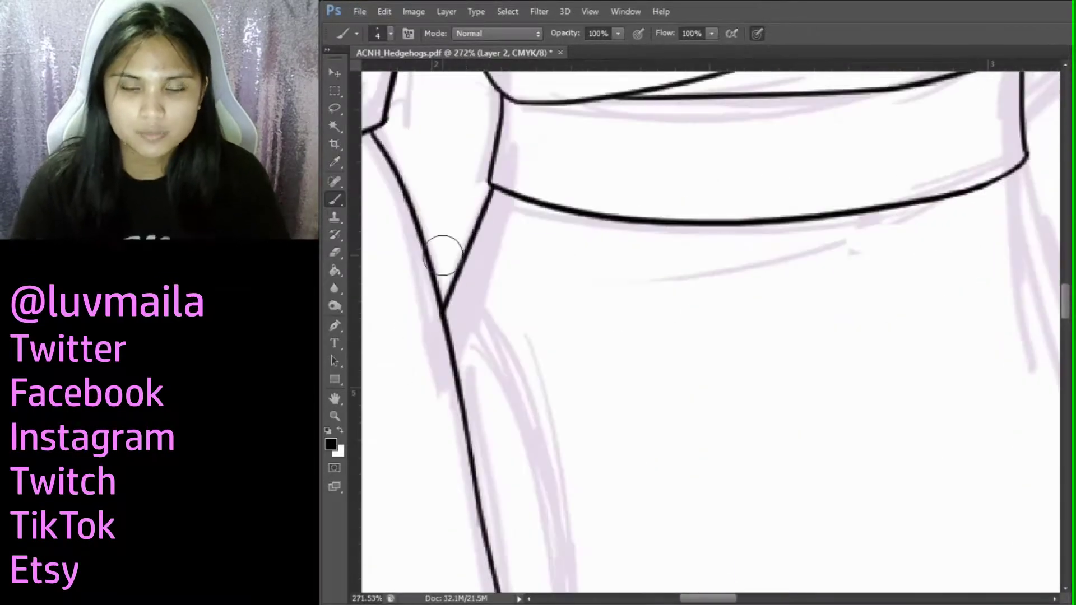
Ink the right side, the curved hem and the left side lines of the garment below the waistband
scroll(456, 165, "down", 3)
left_click_drag(718, 171, 799, 481)
left_click_drag(793, 445, 497, 515)
scroll(659, 337, "up", 1)
left_click_drag(392, 224, 442, 448)
left_click_drag(389, 199, 443, 514)
scroll(672, 235, "down", 3)
scroll(956, 284, "up", 2)
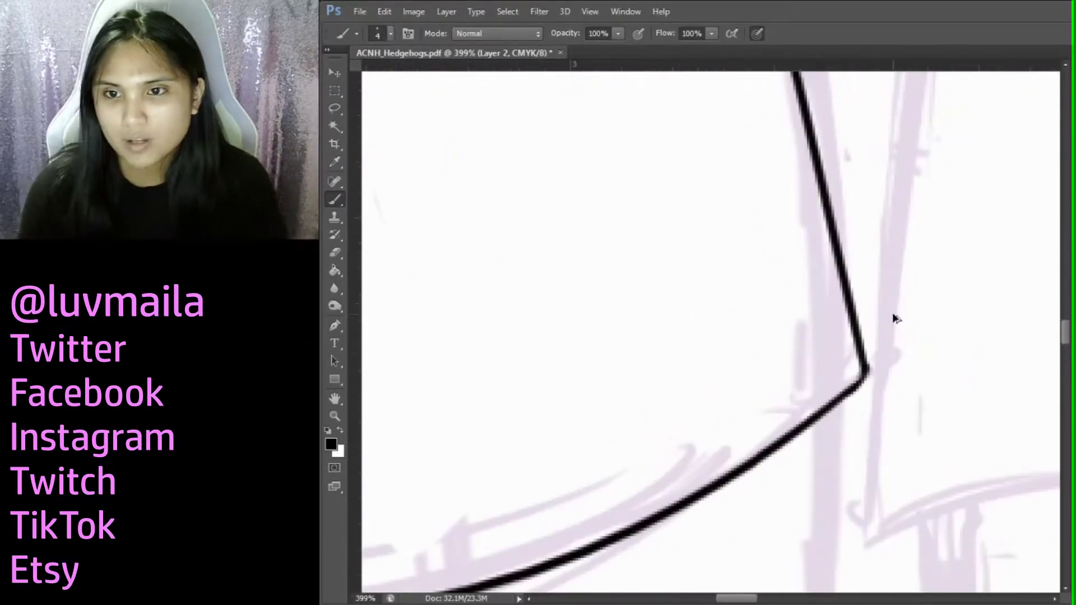
Ink the outer and inner edges of the left thigh around the hand and below the hem
scroll(546, 315, "left", 5)
scroll(628, 338, "down", 3)
scroll(628, 338, "up", 3)
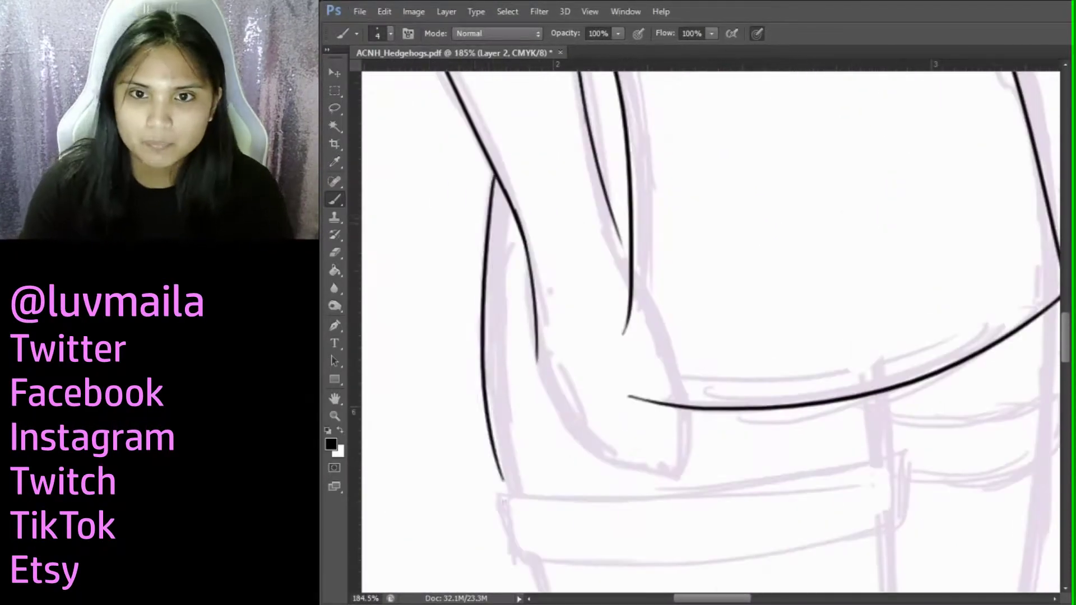
left_click_drag(494, 175, 507, 505)
scroll(583, 496, "left", 3)
scroll(583, 496, "left", 3)
scroll(904, 289, "up", 1)
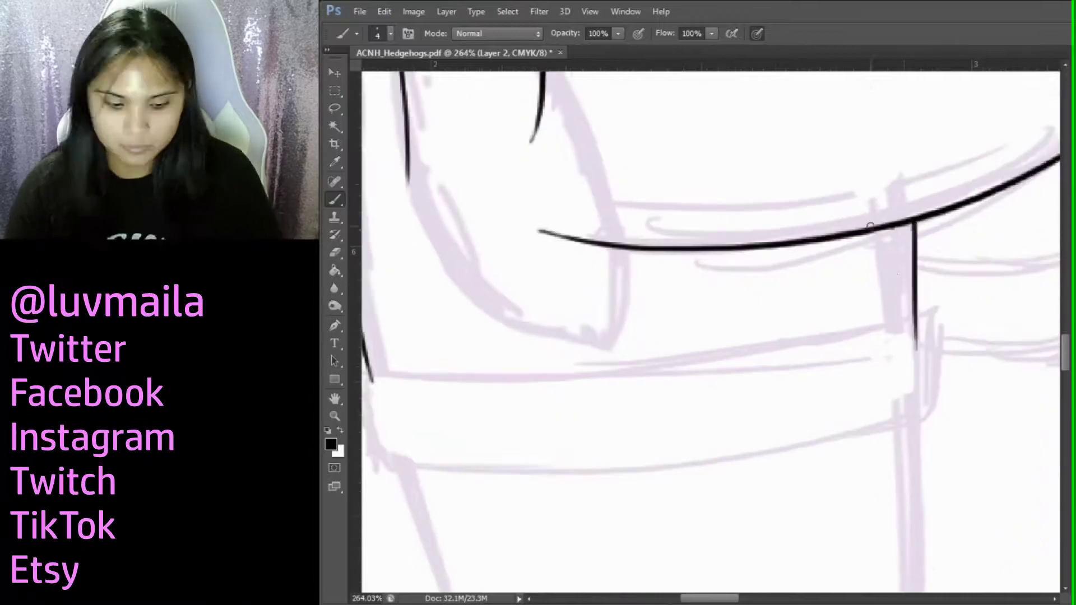
Ink the upper and lower edges of the band around the left thigh
scroll(916, 86, "left", 2)
left_click_drag(1017, 336, 503, 387)
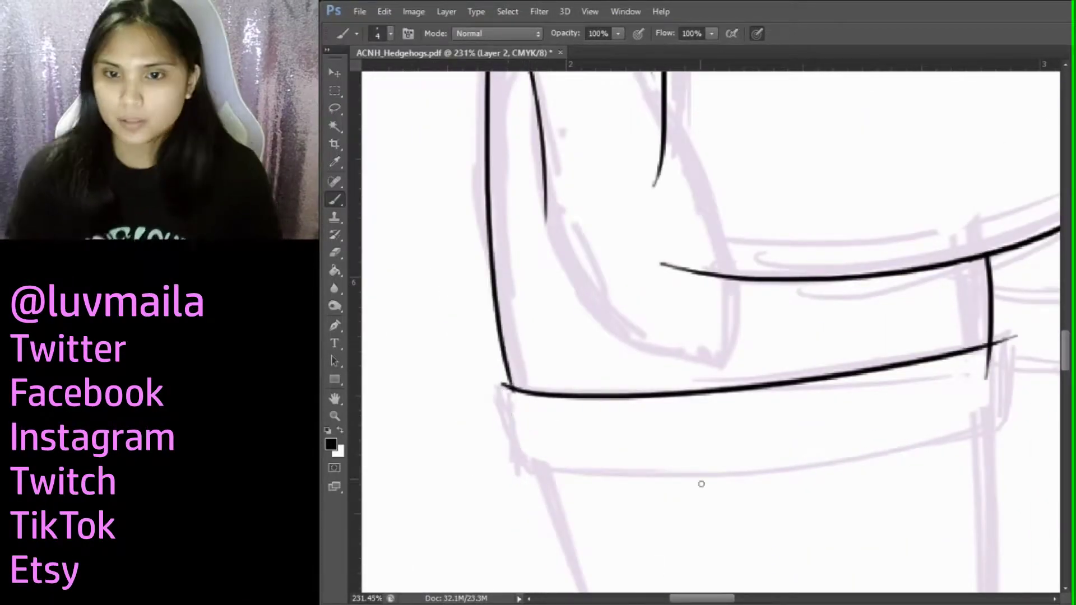
scroll(681, 477, "right", 2)
left_click_drag(892, 331, 406, 461)
Ink the right thigh's outer edge below the hem and the band around that thigh
scroll(672, 392, "right", 4)
left_click_drag(880, 147, 870, 285)
left_click_drag(678, 298, 883, 272)
left_click_drag(695, 370, 905, 314)
scroll(905, 315, "down", 2)
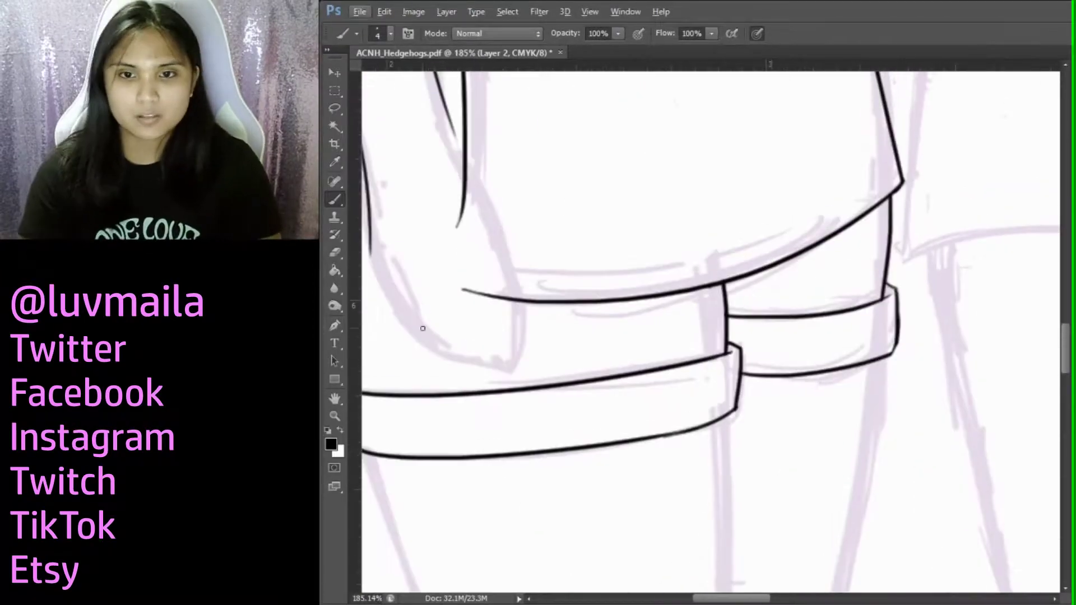
Ink both edges of the left leg from the thigh band down to the knee
scroll(784, 336, "down", 4)
scroll(647, 156, "up", 2)
left_click_drag(648, 157, 600, 529)
scroll(601, 528, "up", 2)
left_click_drag(524, 204, 588, 469)
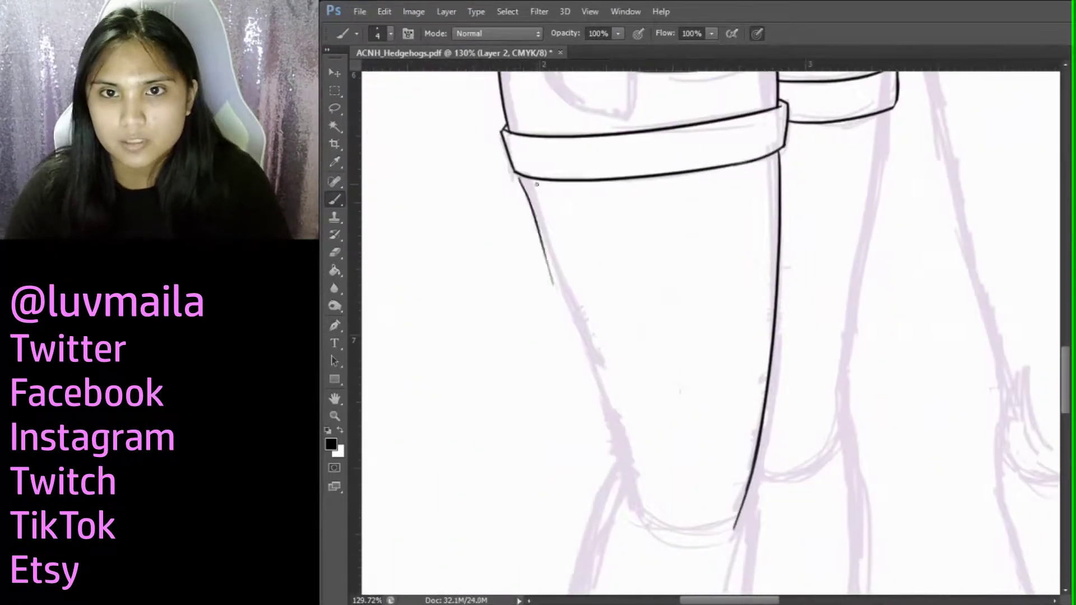
Ink both edges of the left calf from the knee down towards the ankle
scroll(644, 336, "down", 3)
mouse_move(580, 188)
left_mouse_down()
mouse_move(533, 341)
mouse_move(511, 535)
left_mouse_up()
left_click_drag(656, 191, 602, 417)
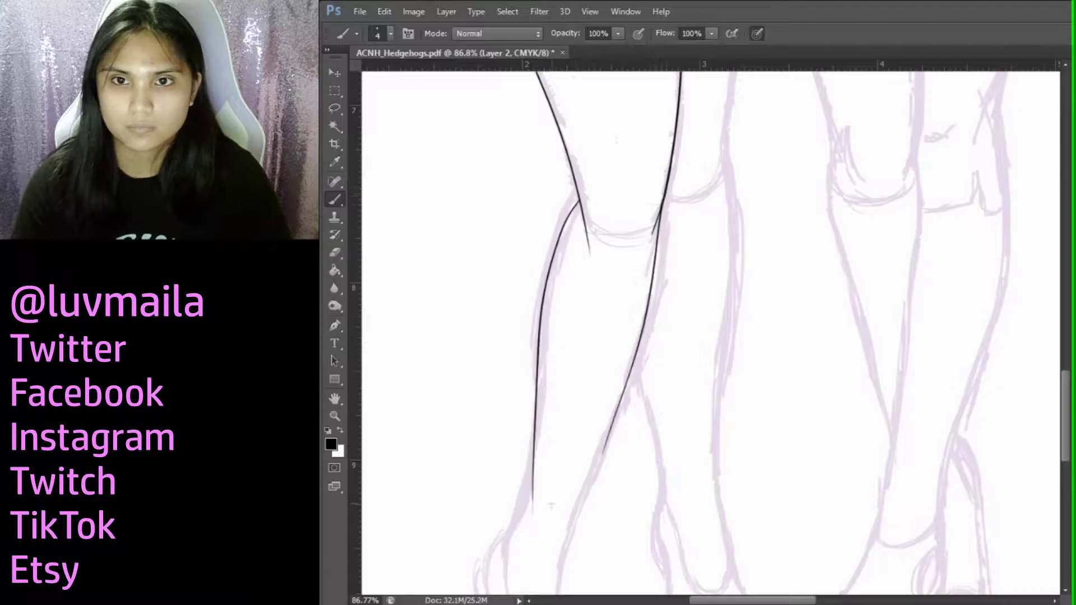
scroll(616, 168, "up", 3)
scroll(690, 272, "down", 4)
scroll(550, 294, "up", 3)
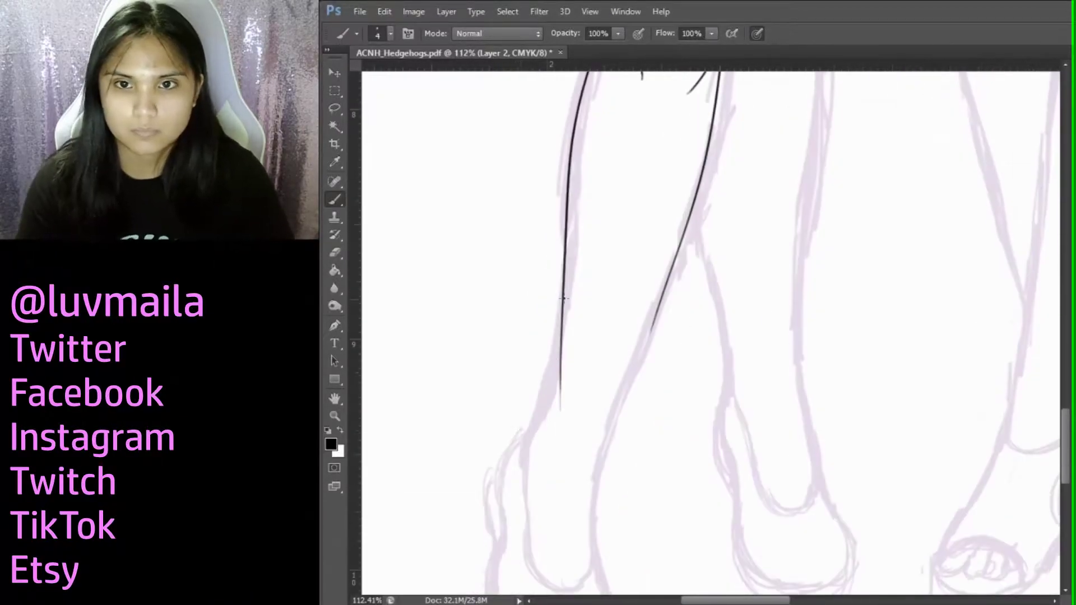
Ink the left ankle's edges and the rounded shoe opening over the foot, cleaning up the overshooting calf line
scroll(576, 173, "down", 2)
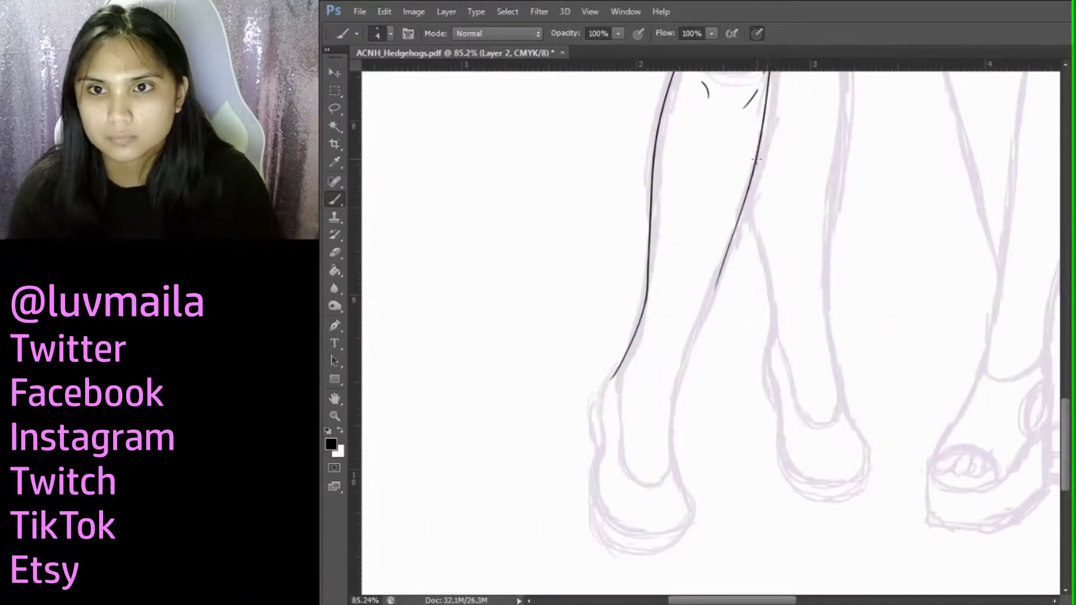
left_click_drag(646, 293, 646, 350)
scroll(691, 247, "up", 3)
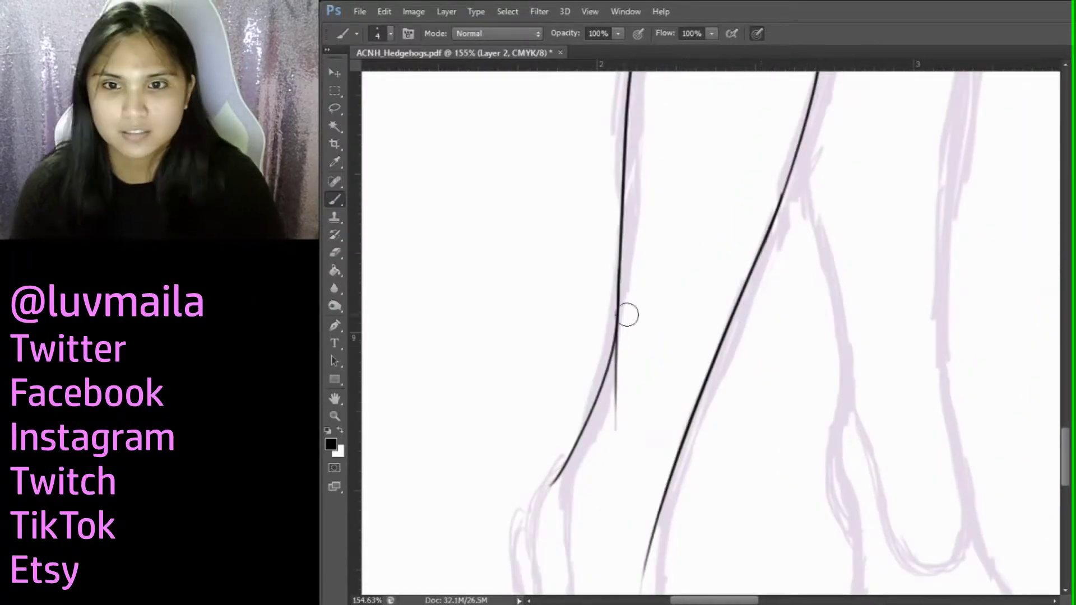
key("ctrl+z")
scroll(744, 330, "down", 4)
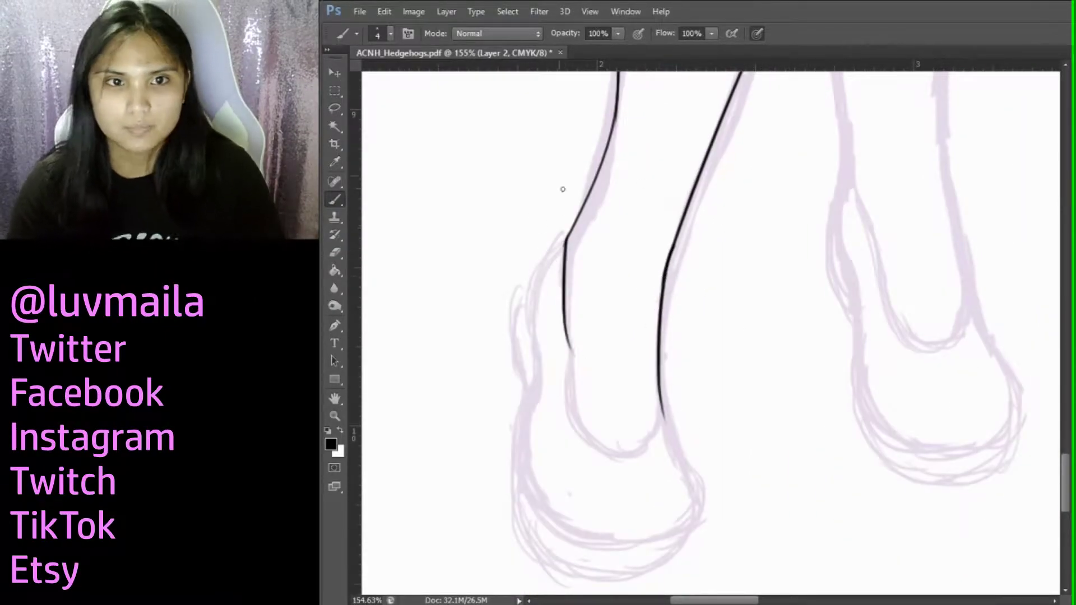
scroll(565, 297, "up", 3)
left_click_drag(567, 344, 663, 412)
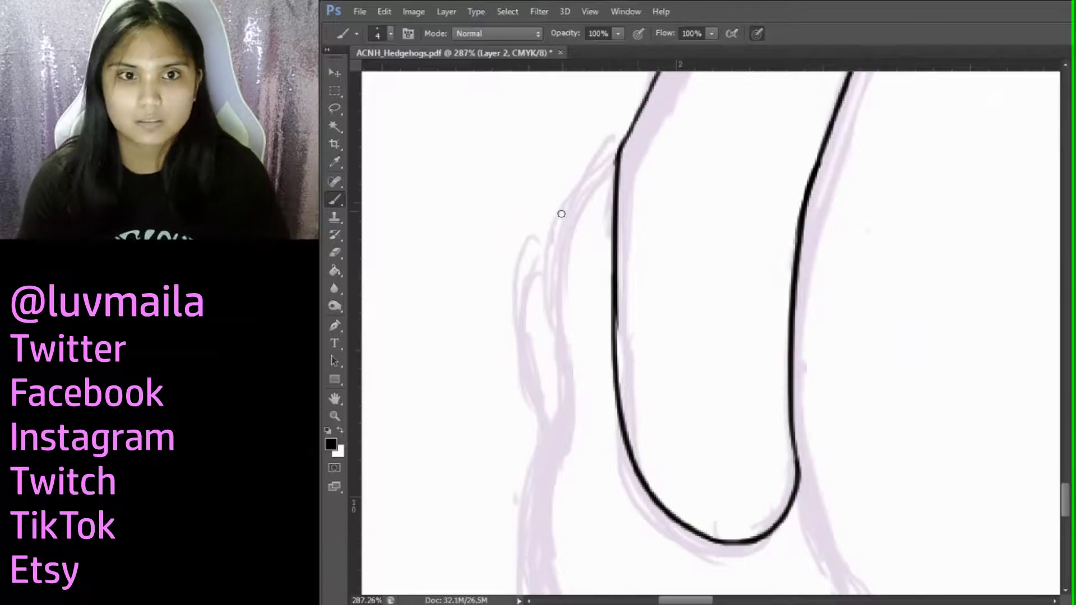
Ink the left shoe's upper outline from behind the ankle down both sides and around the rounded toe
left_click_drag(624, 142, 538, 328)
left_click_drag(558, 221, 549, 401)
scroll(521, 245, "down", 3)
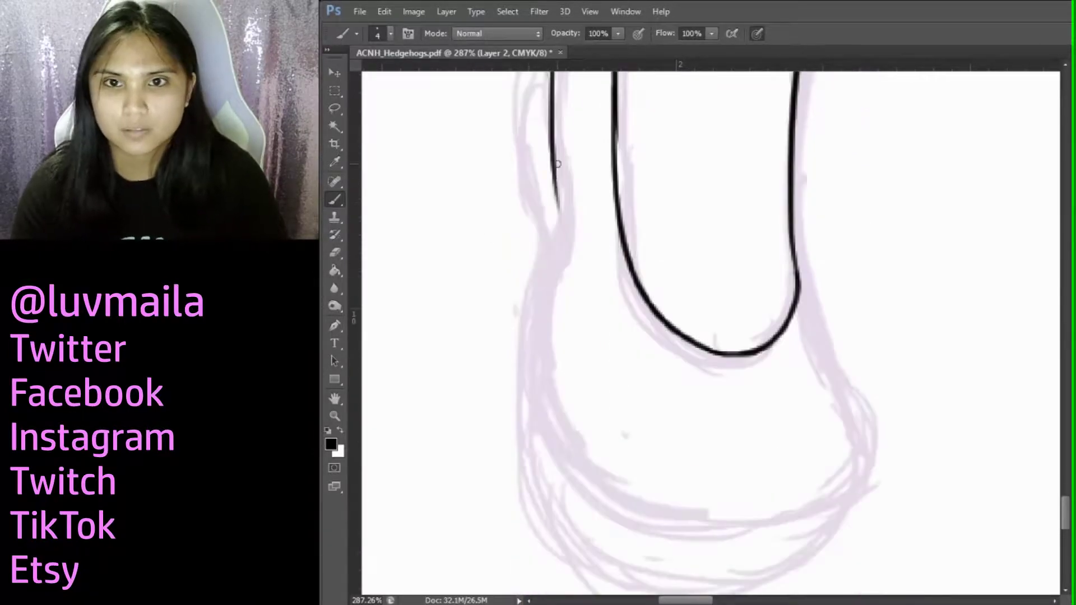
left_click_drag(558, 162, 644, 514)
left_click_drag(794, 207, 840, 498)
left_click_drag(702, 514, 858, 468)
Ink the outer heel edge and the sole line beneath the left shoe
scroll(506, 153, "down", 1)
scroll(506, 153, "up", 2)
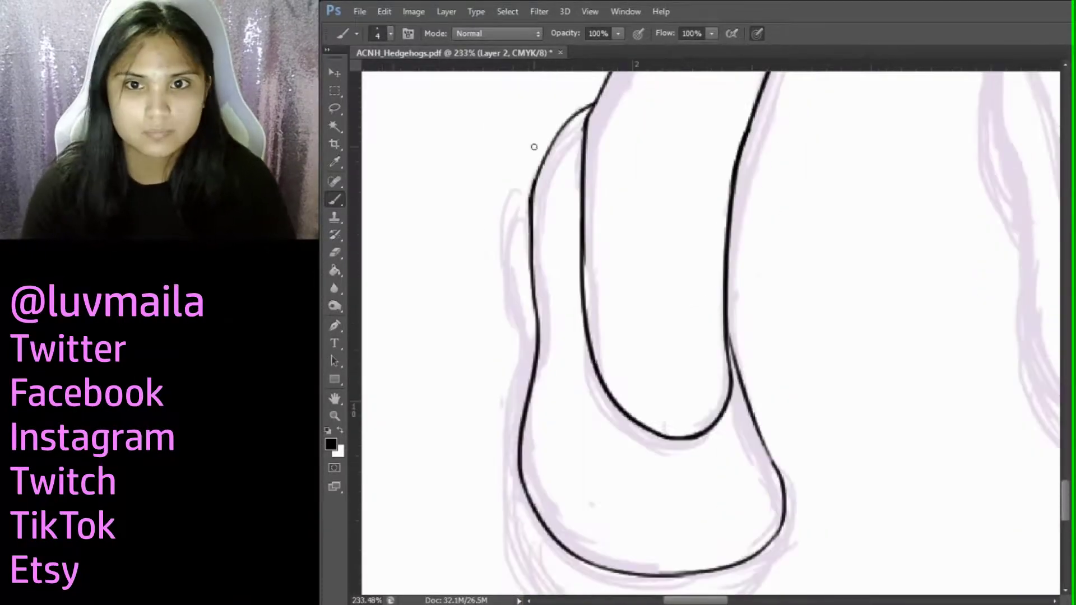
scroll(527, 392, "down", 3)
mouse_move(521, 191)
left_mouse_down()
mouse_move(622, 437)
mouse_move(779, 405)
left_mouse_up()
Ink the right leg's inner calf line and its outer thigh edge from the band down to the knee
scroll(1051, 485, "right", 5)
scroll(636, 229, "up", 3)
mouse_move(596, 144)
left_mouse_down()
mouse_move(637, 228)
mouse_move(648, 588)
left_mouse_up()
scroll(1067, 415, "down", 2)
scroll(1067, 384, "up", 1)
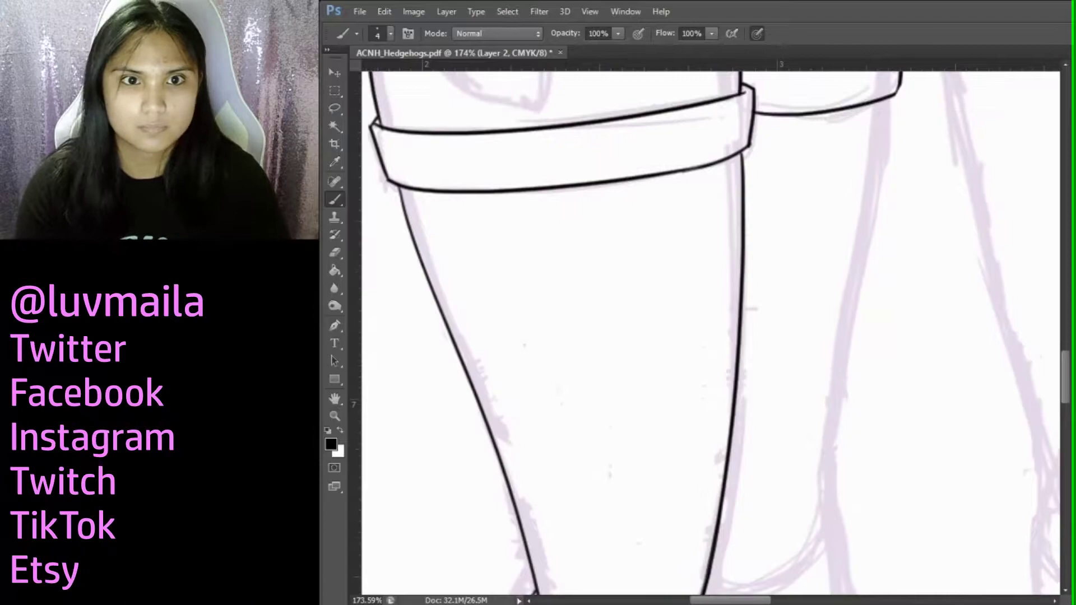
left_click_drag(886, 106, 797, 561)
scroll(811, 336, "down", 5)
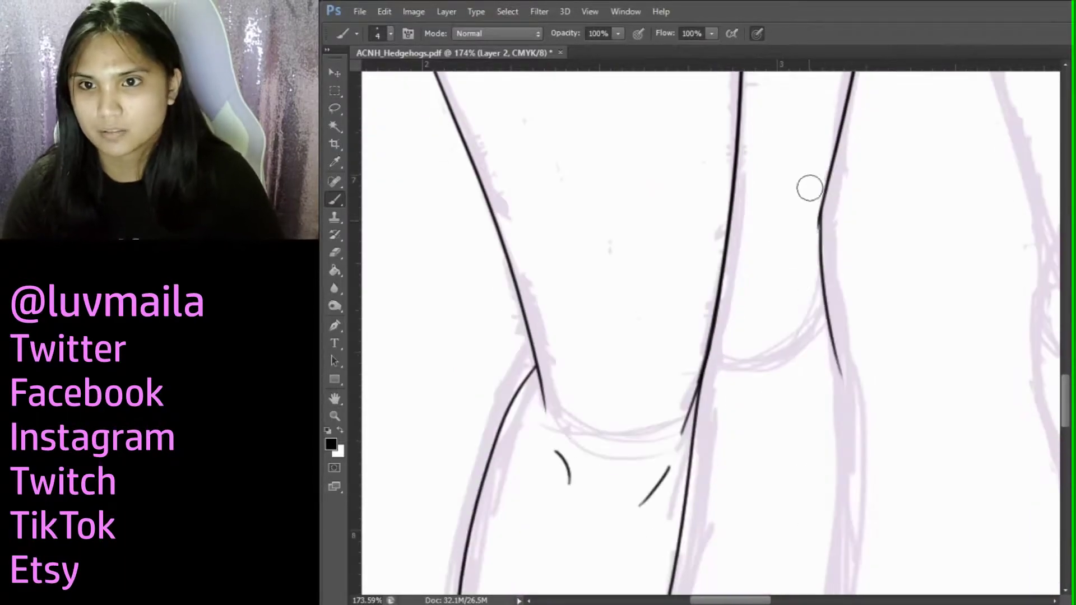
Ink the right leg's outer calf edge from the knee down to the ankle
scroll(810, 197, "down", 3)
left_click_drag(830, 125, 801, 591)
scroll(843, 294, "down", 7)
mouse_move(813, 168)
left_mouse_down()
mouse_move(832, 518)
mouse_move(838, 465)
left_mouse_up()
Ink the rounded shoe opening over the right foot
scroll(807, 228, "down", 6)
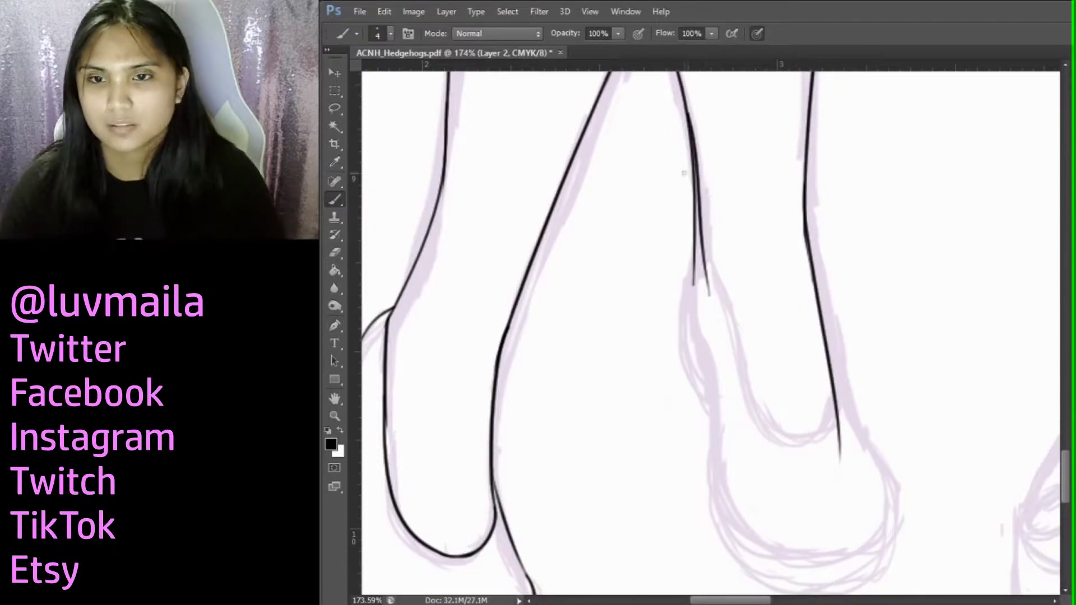
left_click_drag(839, 422, 800, 455)
scroll(839, 422, "up", 2)
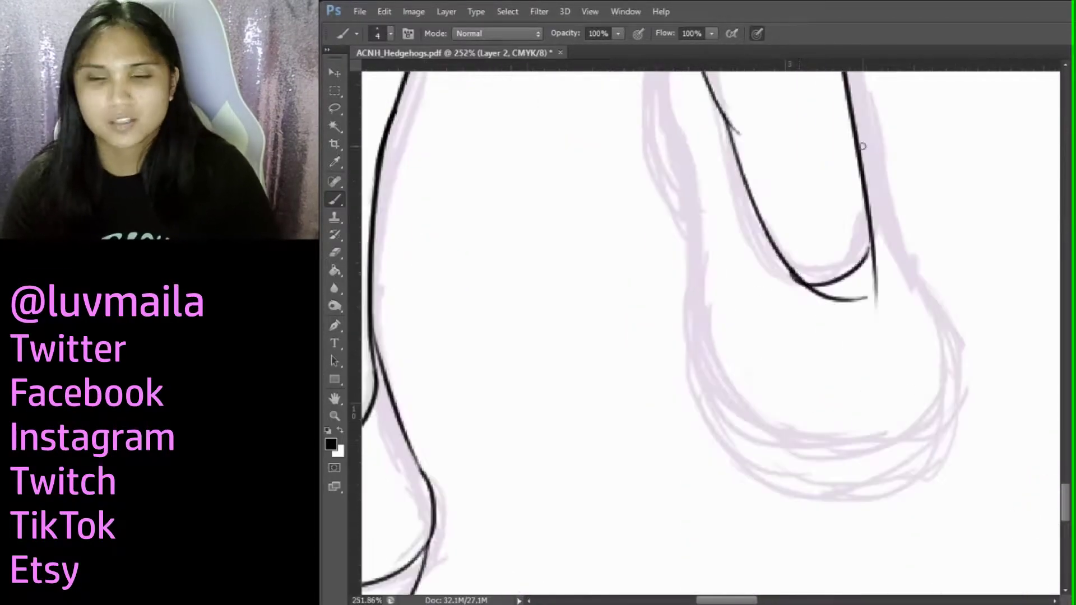
Ink the right shoe's upper outline along both sides and around the toe
scroll(875, 247, "up", 6)
left_click_drag(670, 249, 679, 488)
scroll(728, 336, "down", 5)
left_click_drag(860, 140, 974, 373)
mouse_move(692, 249)
left_mouse_down()
mouse_move(732, 445)
mouse_move(968, 443)
left_mouse_up()
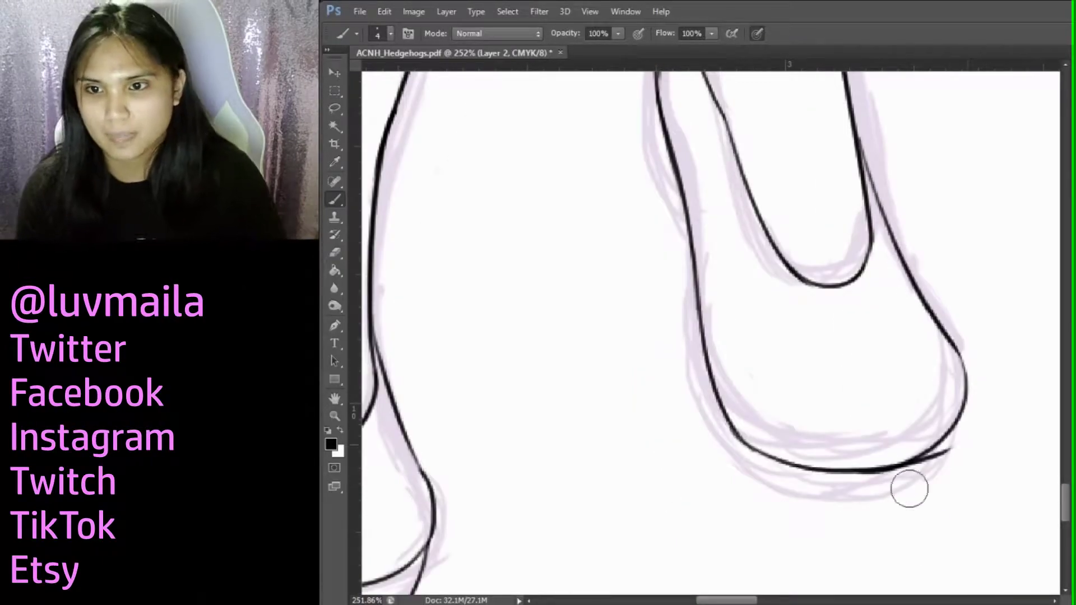
Ink the outer curve of the right shoe's heel behind the ankle and clean up the overshooting toe line
scroll(704, 308, "up", 2)
scroll(704, 308, "up", 2)
mouse_move(700, 215)
left_mouse_down()
mouse_move(669, 361)
mouse_move(717, 507)
left_mouse_up()
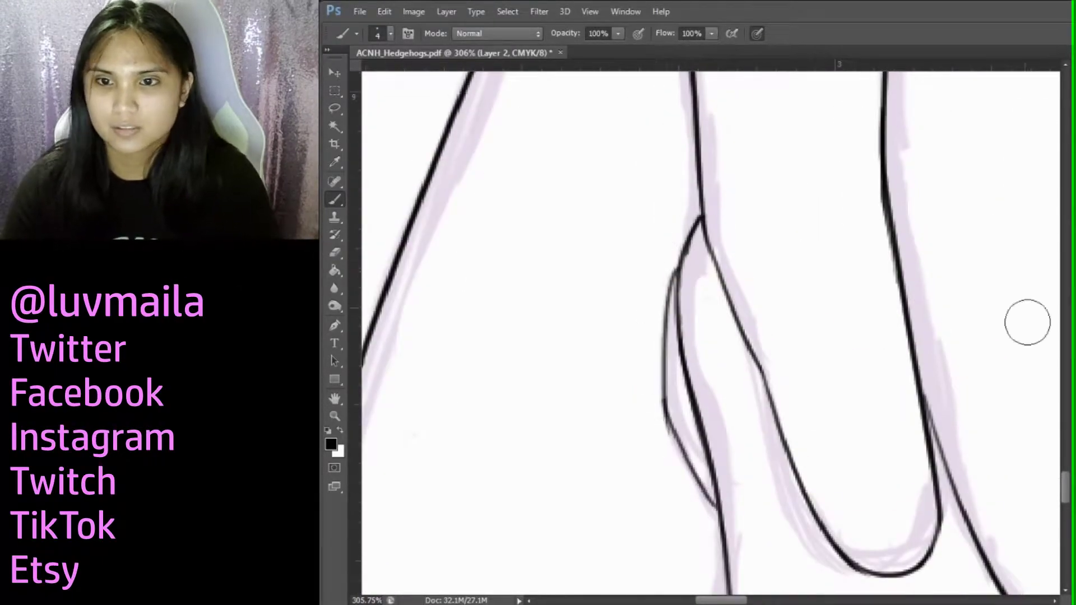
Ink the sole line beneath the right shoe and undo the overshooting stroke
scroll(642, 268, "down", 5)
left_click_drag(665, 93, 734, 471)
scroll(734, 471, "right", 4)
left_click_drag(465, 460, 754, 455)
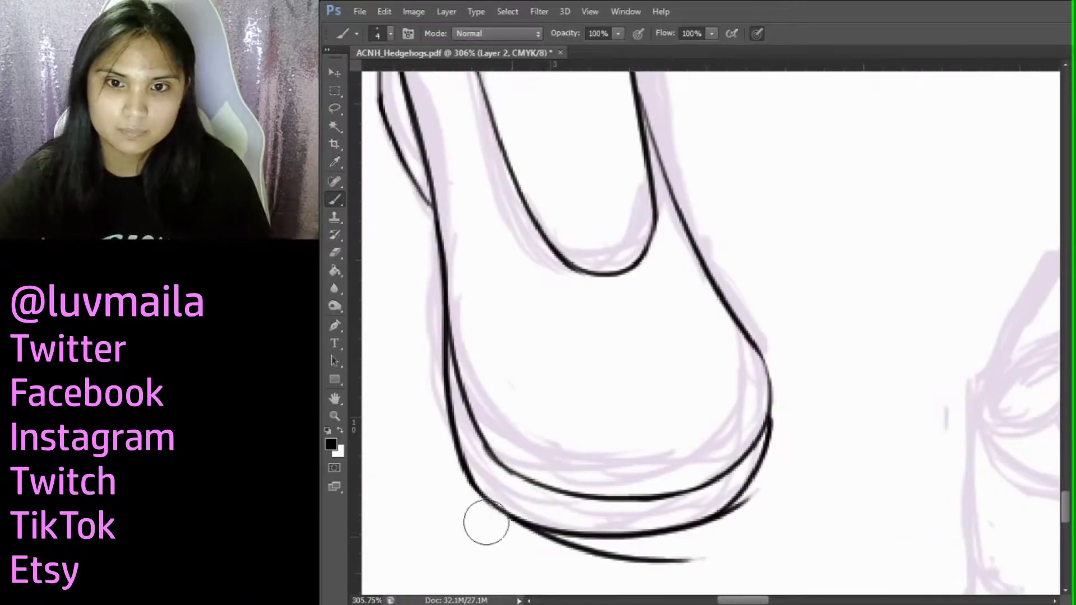
key("ctrl+z")
Ink the curved sock tops across both knees
scroll(768, 420, "down", 5)
scroll(751, 364, "up", 4)
mouse_move(514, 286)
left_mouse_down()
mouse_move(745, 367)
mouse_move(929, 304)
left_mouse_up()
scroll(777, 345, "up", 2)
scroll(742, 161, "down", 3)
scroll(742, 161, "down", 3)
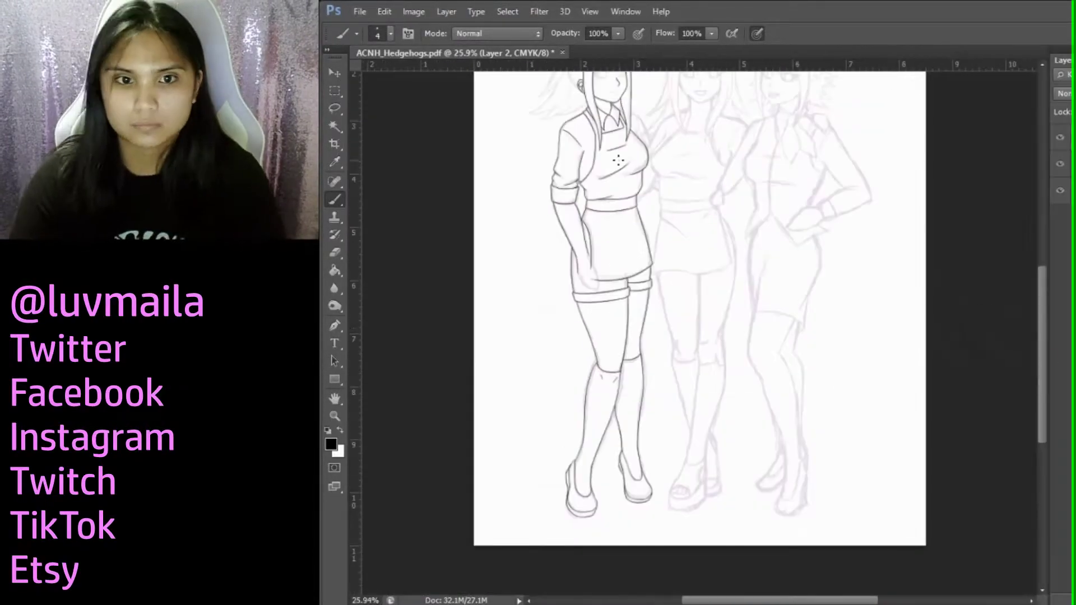
Ink the freckled character's smiling mouth and the short line below it
scroll(617, 196, "up", 4)
scroll(615, 303, "up", 3)
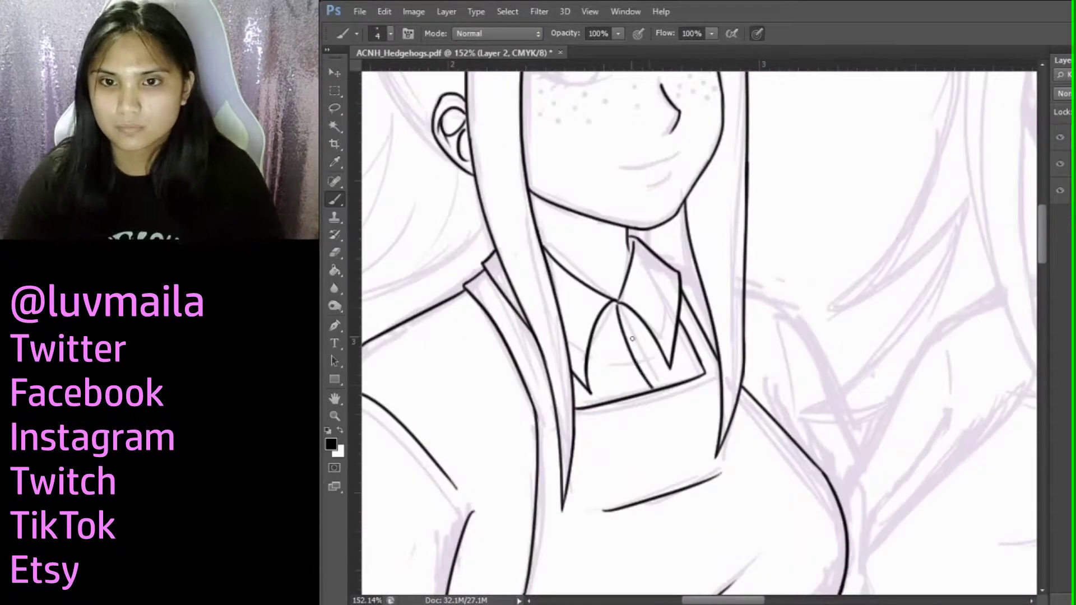
scroll(652, 389, "up", 3)
scroll(722, 506, "down", 4)
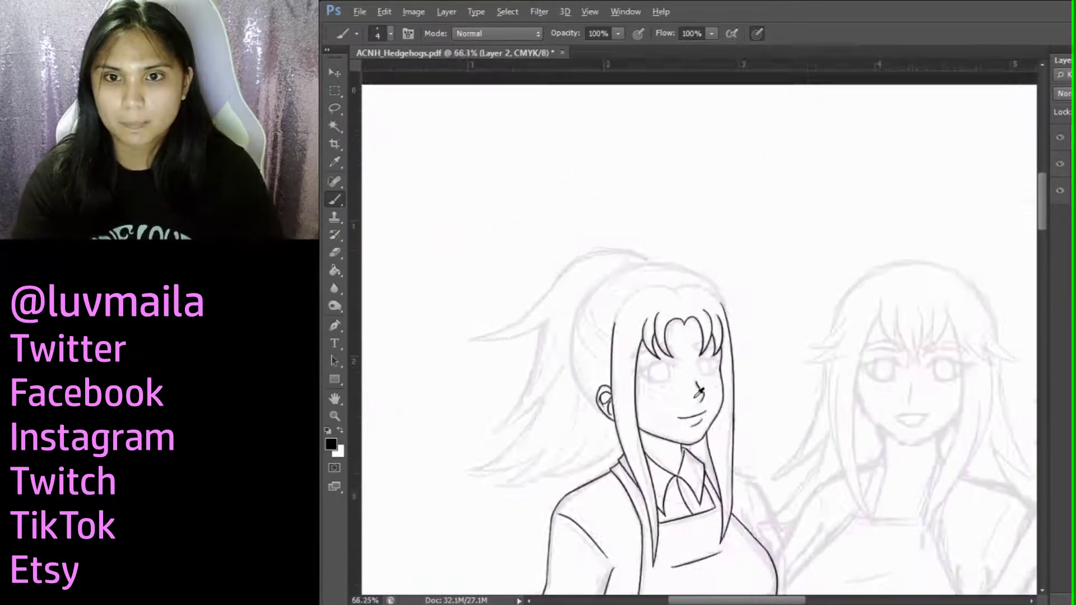
Ink the two rounded arcs over the fringe and the curve at the back of the head
scroll(746, 255, "up", 4)
scroll(551, 259, "up", 3)
mouse_move(723, 286)
left_mouse_down()
mouse_move(866, 242)
mouse_move(638, 445)
left_mouse_up()
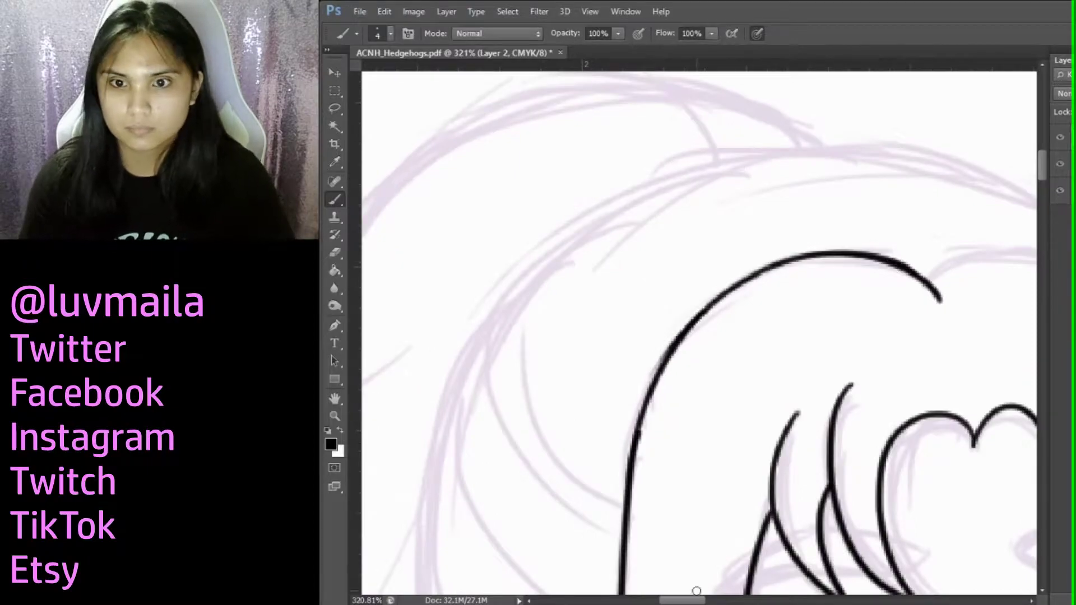
scroll(637, 445, "right", 5)
left_click_drag(583, 277, 794, 300)
scroll(794, 300, "down", 5)
scroll(749, 402, "up", 4)
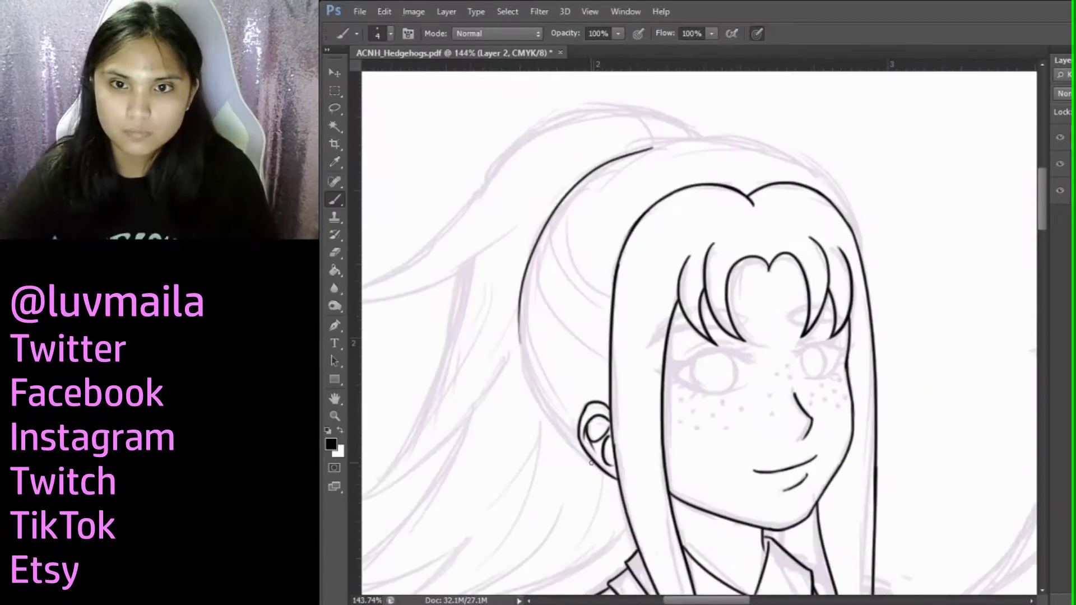
Ink the crown of the head above the fringe, joining the back curve to the far side lock
scroll(749, 402, "up", 1)
scroll(749, 402, "right", 4)
left_click_drag(846, 339, 617, 187)
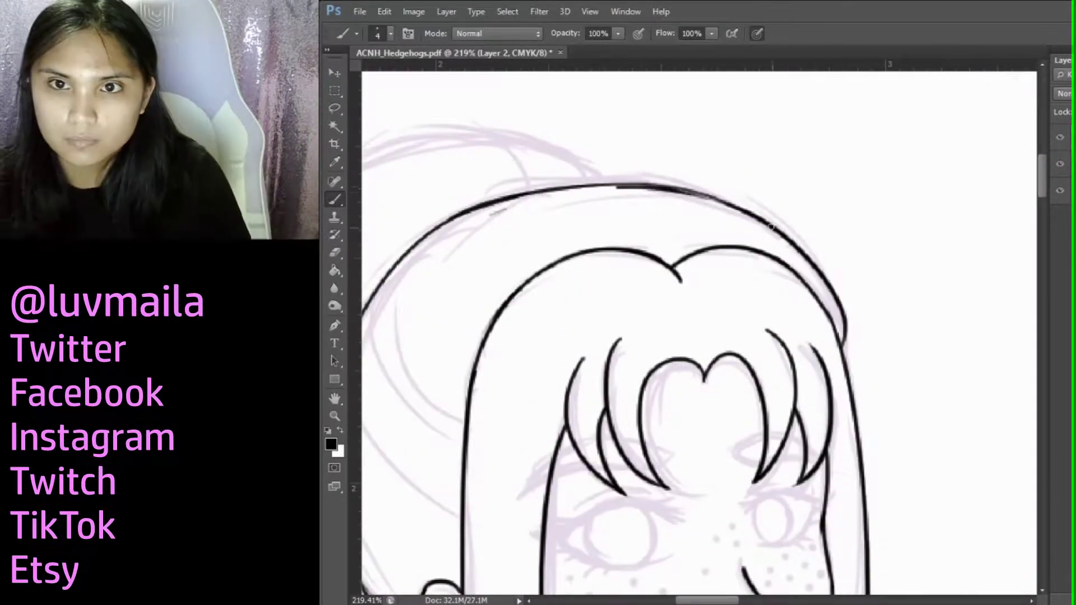
Ink the hairline behind the ear and the pulled-back hair strands between the crown and the ear
scroll(673, 195, "down", 4)
scroll(673, 195, "up", 4)
mouse_move(653, 163)
left_mouse_down()
mouse_move(588, 286)
mouse_move(552, 459)
left_mouse_up()
scroll(970, 270, "down", 1)
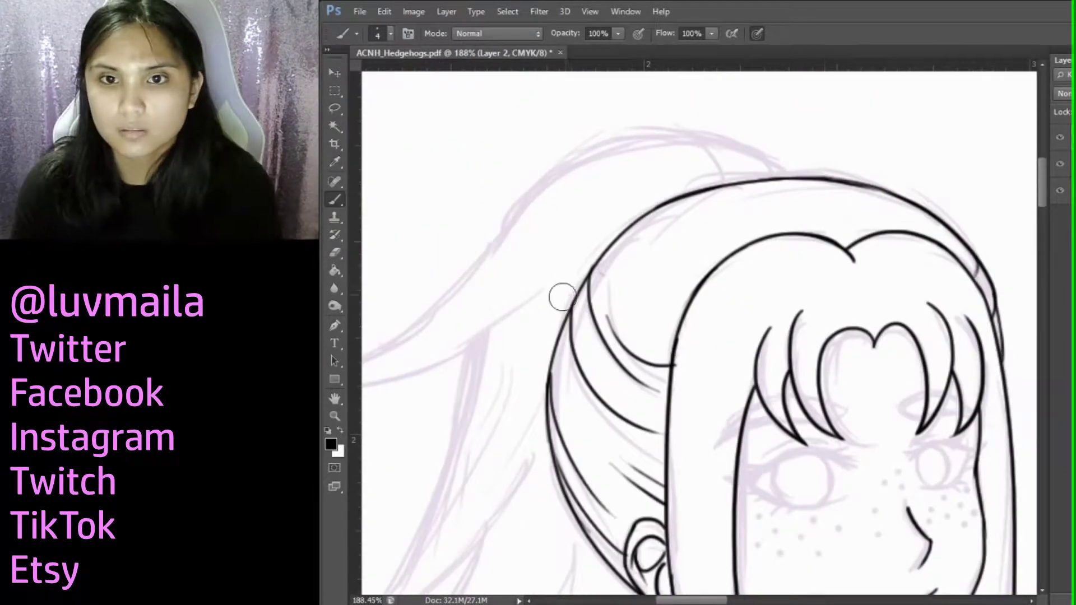
Ink the ponytail's top lock, from the crown out to its pointed tip and back along its underside
scroll(565, 294, "down", 4)
scroll(781, 216, "up", 4)
left_click_drag(891, 245, 746, 221)
mouse_move(622, 336)
left_mouse_down()
mouse_move(451, 419)
mouse_move(679, 368)
left_mouse_up()
scroll(675, 318, "up", 1)
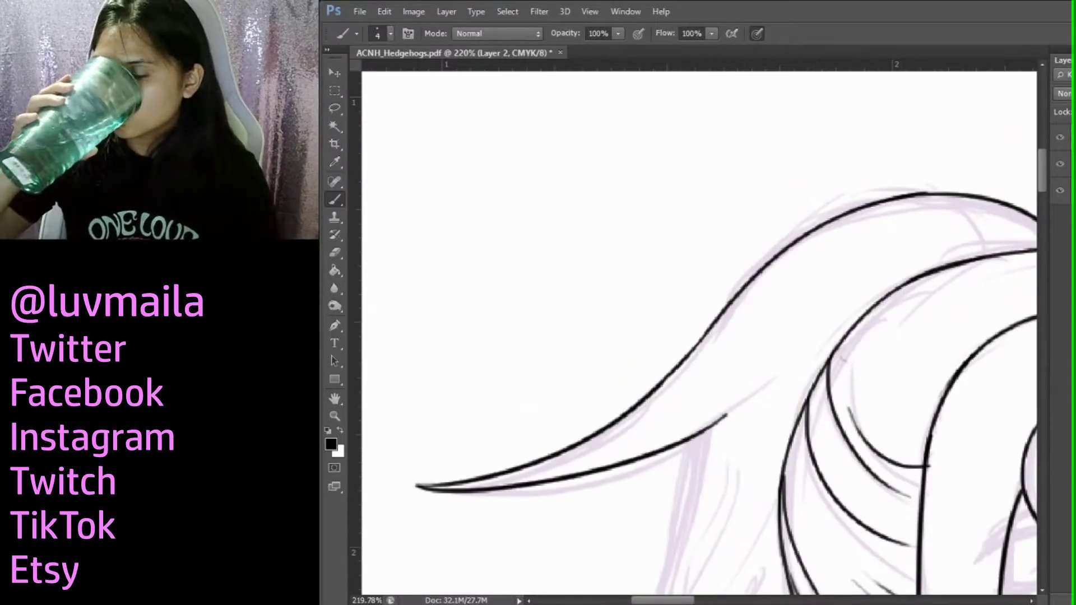
Ink the ponytail's middle lock, drawing both edges down to a pointed tip
scroll(727, 414, "down", 3)
left_click_drag(715, 143, 518, 491)
left_click_drag(459, 524, 769, 266)
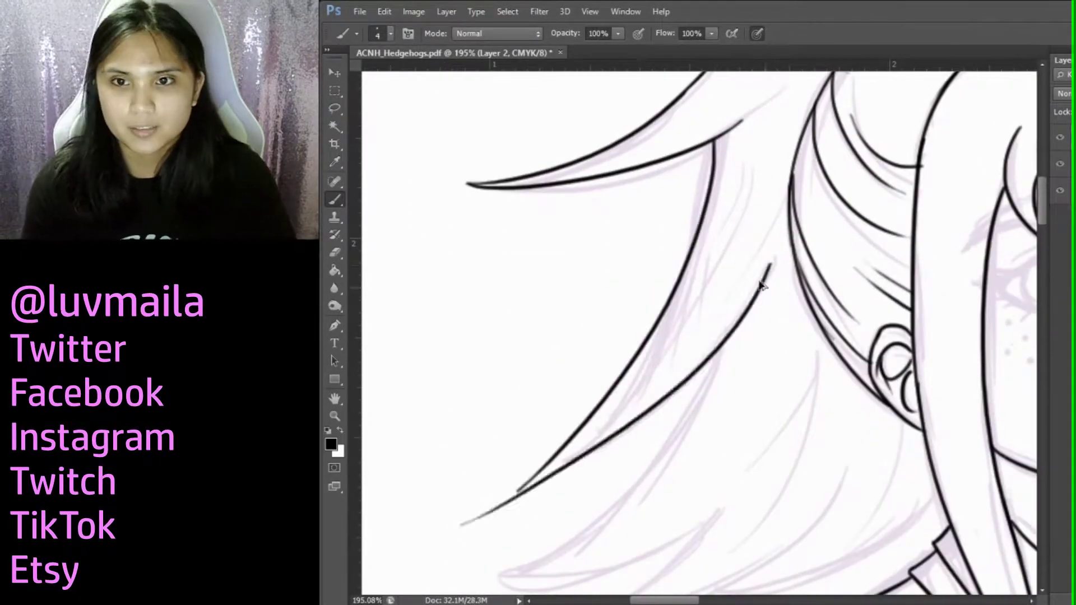
scroll(909, 203, "up", 4)
Ink the ponytail's lower pointed locks and the curved strands inside them
scroll(1046, 178, "down", 4)
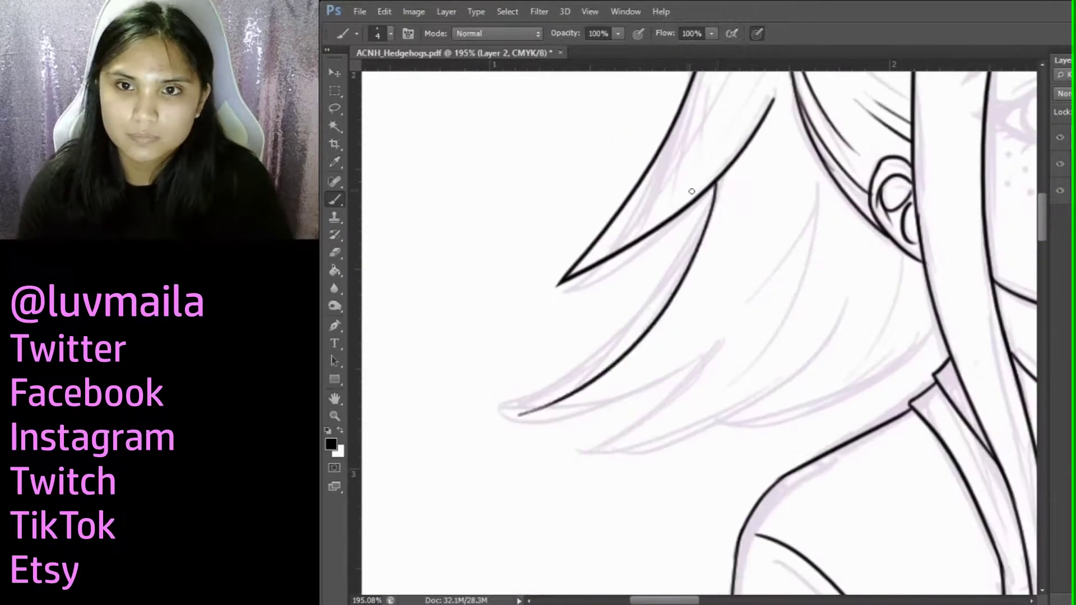
left_click_drag(485, 416, 773, 307)
scroll(752, 376, "up", 4)
left_click_drag(785, 207, 628, 403)
scroll(1044, 224, "down", 4)
left_click_drag(560, 465, 849, 330)
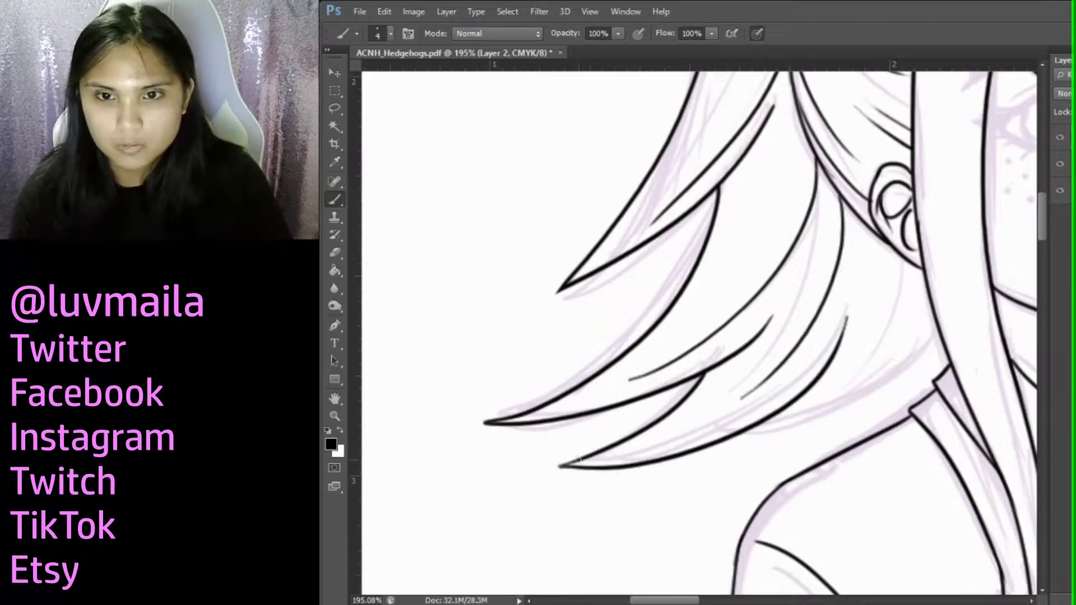
Ink the ponytail's lowest lock above the shoulder and fine strands inside the side locks and fringe
scroll(488, 265, "down", 5)
scroll(677, 176, "up", 3)
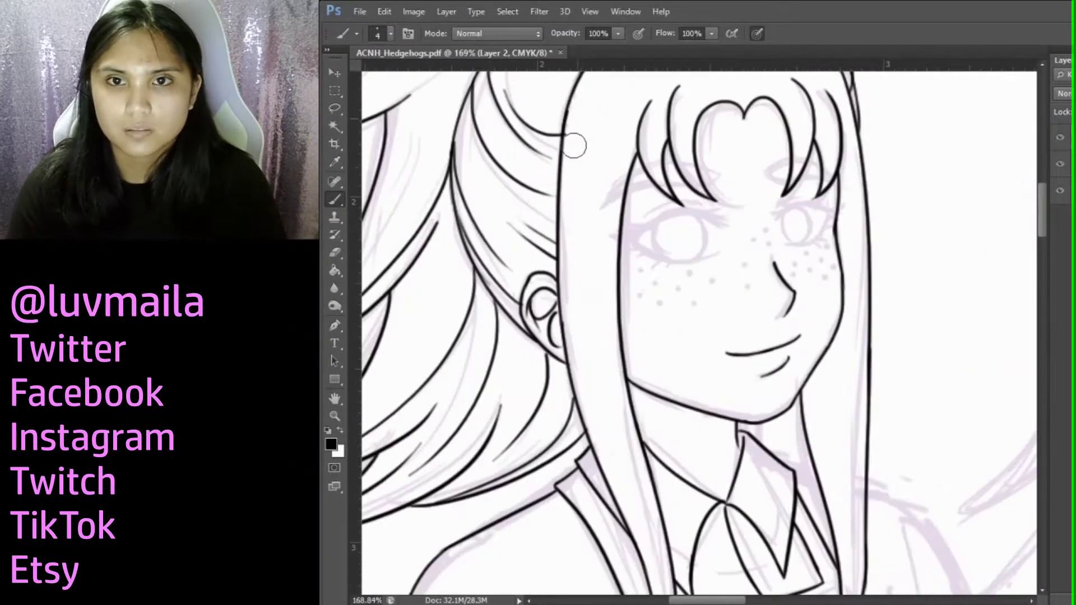
scroll(677, 175, "down", 1)
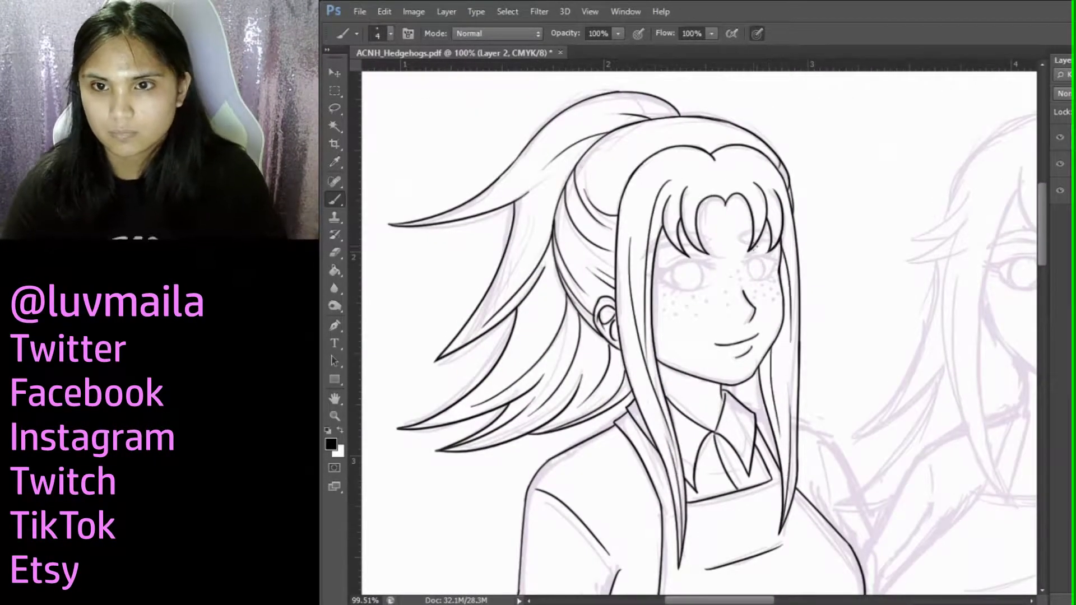
scroll(703, 177, "up", 2)
scroll(696, 314, "up", 3)
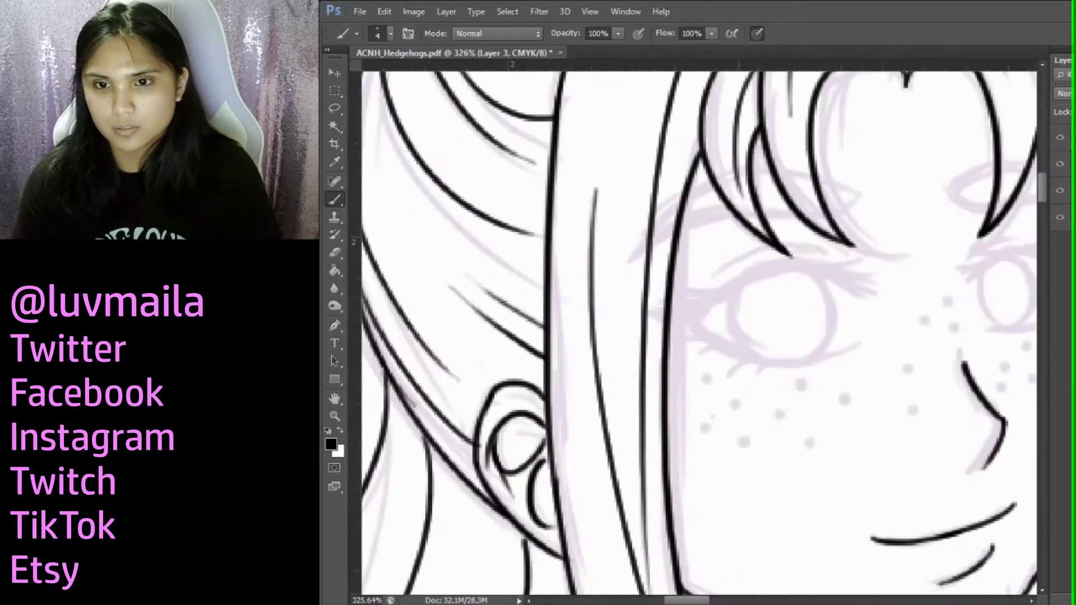
Add a new layer and ink both eyes' lid outlines with thick lashes on it
key("ctrl+shift+alt+n")
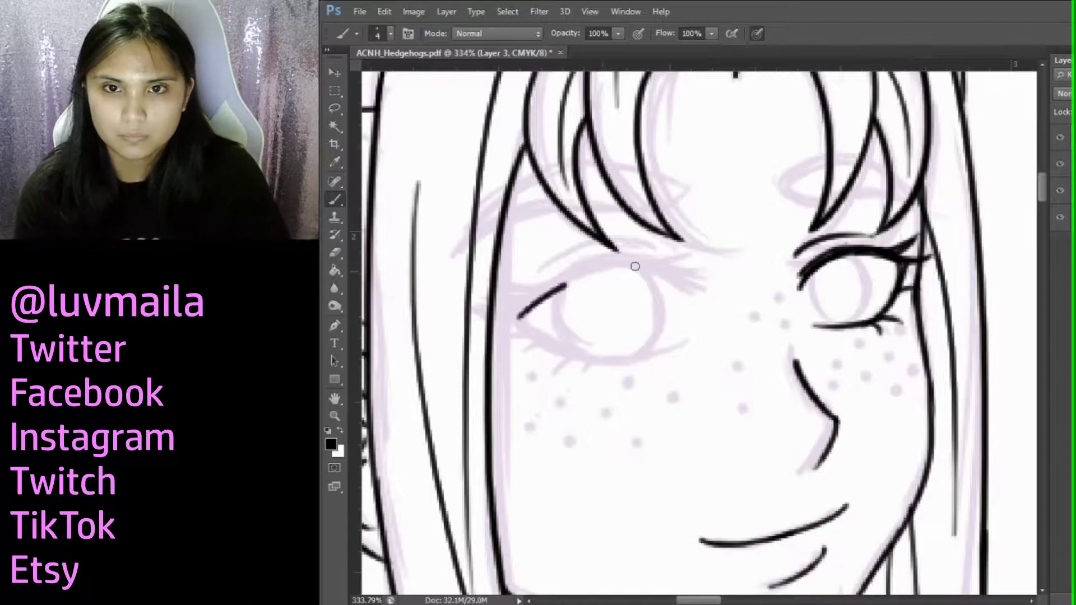
key("ctrl+z")
left_click_drag(692, 346, 522, 317)
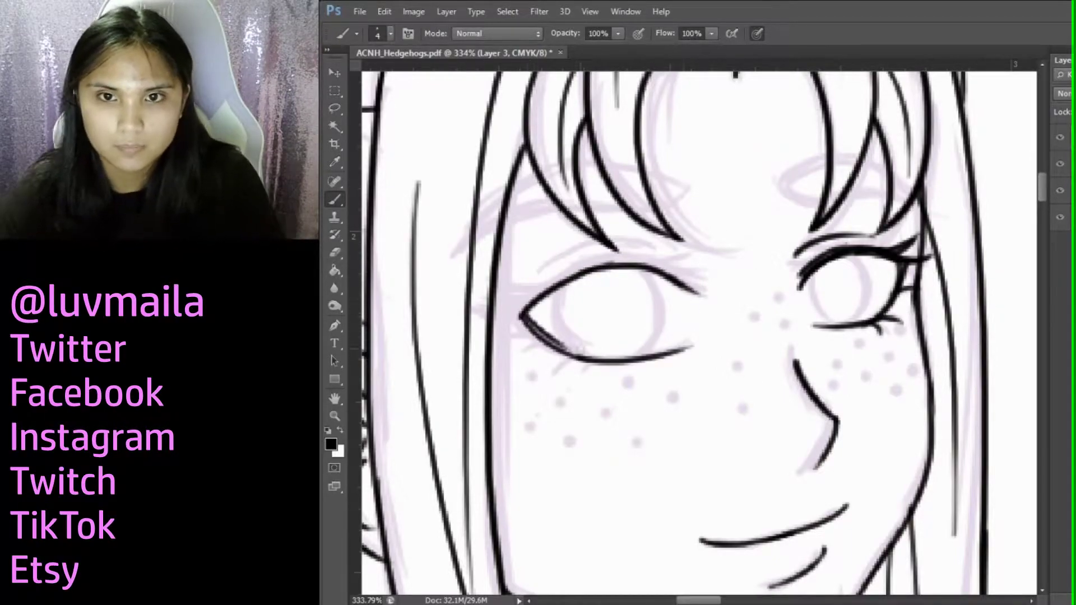
left_click_drag(623, 266, 681, 281)
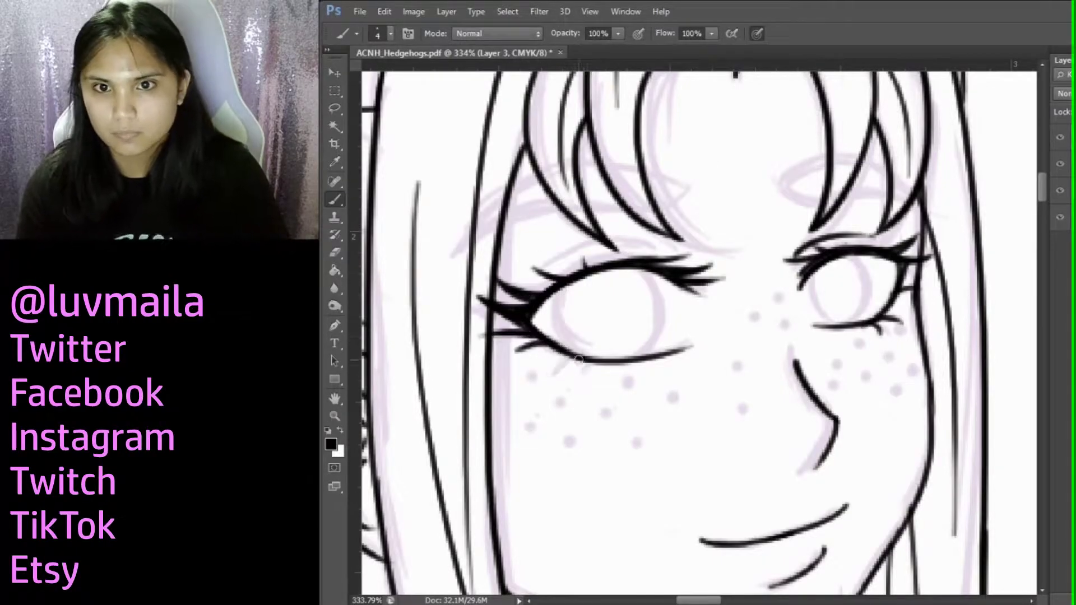
scroll(578, 364, "down", 5)
scroll(616, 281, "up", 5)
scroll(741, 135, "down", 8)
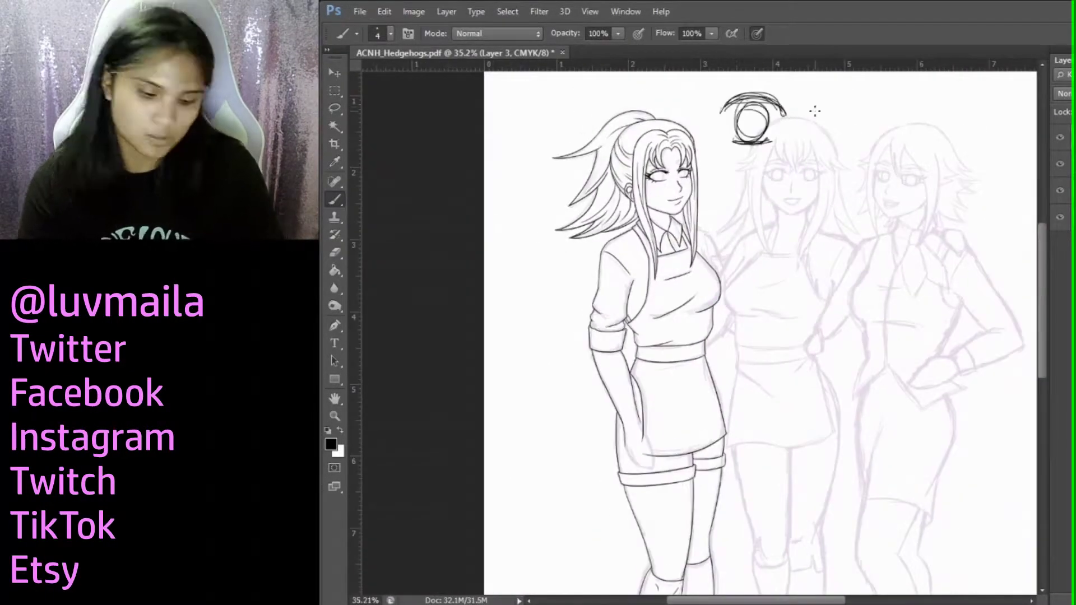
scroll(815, 111, "up", 5)
key("Delete")
key("ctrl+d")
left_click_drag(760, 140, 865, 188)
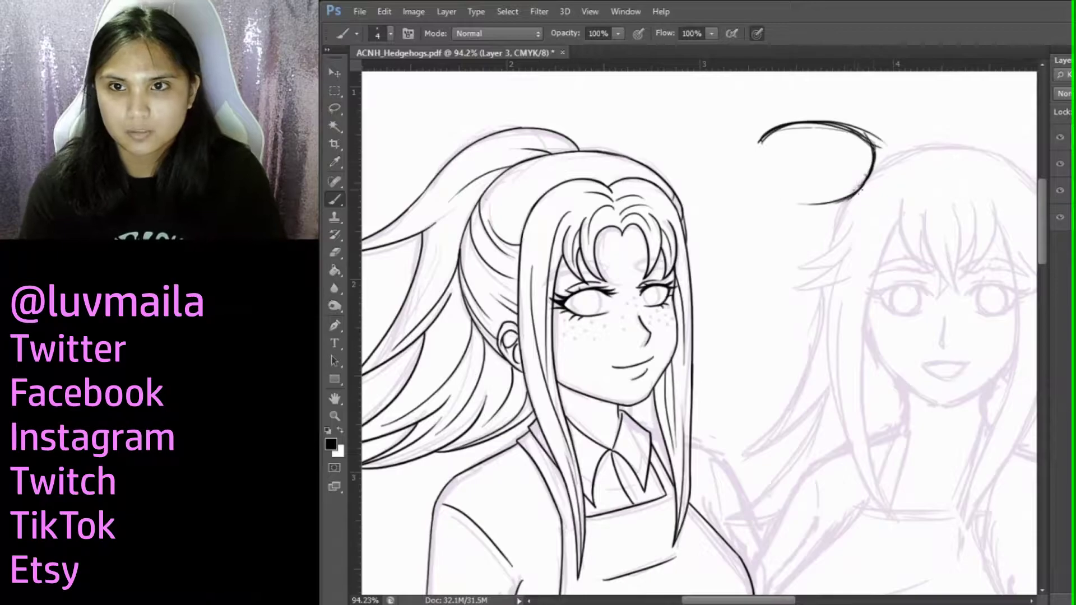
scroll(668, 447, "up", 3)
scroll(701, 240, "down", 4)
scroll(1008, 173, "up", 3)
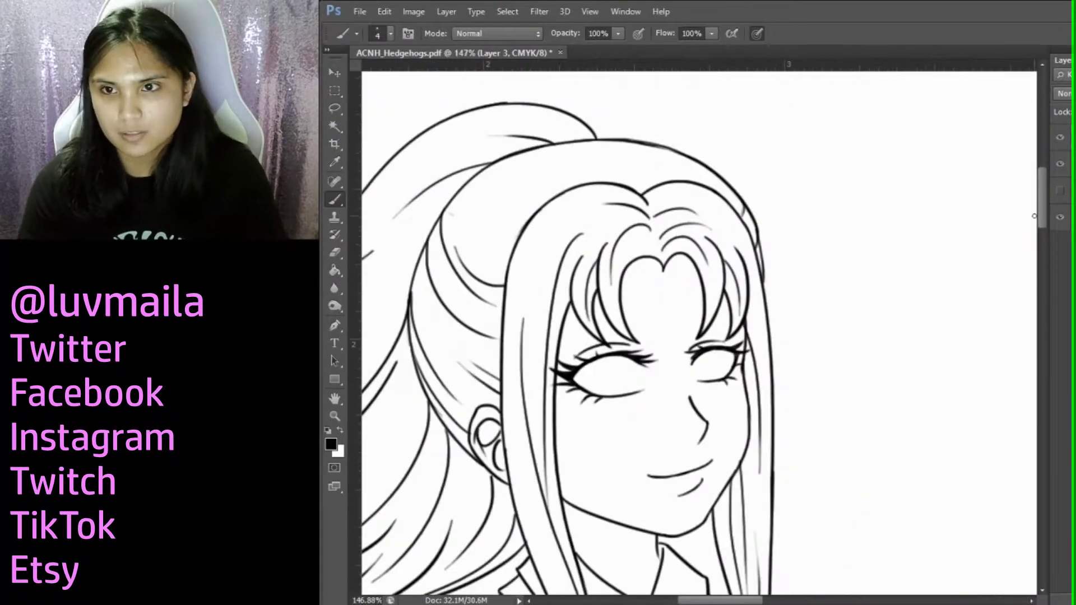
Ink the remaining eyebrow and small face details on the freckled character
scroll(601, 224, "up", 5)
mouse_move(569, 269)
left_mouse_down()
mouse_move(710, 183)
mouse_move(700, 225)
left_mouse_up()
scroll(700, 336, "down", 2)
left_click_drag(829, 185, 729, 230)
scroll(729, 224, "down", 2)
scroll(538, 347, "up", 4)
mouse_move(538, 444)
left_mouse_down()
mouse_move(536, 353)
mouse_move(561, 444)
left_mouse_up()
left_click_drag(805, 324, 824, 392)
Ink both sides of the middle character's neck and the jawline down to the chin
scroll(824, 392, "down", 3)
scroll(841, 393, "down", 3)
scroll(855, 398, "up", 3)
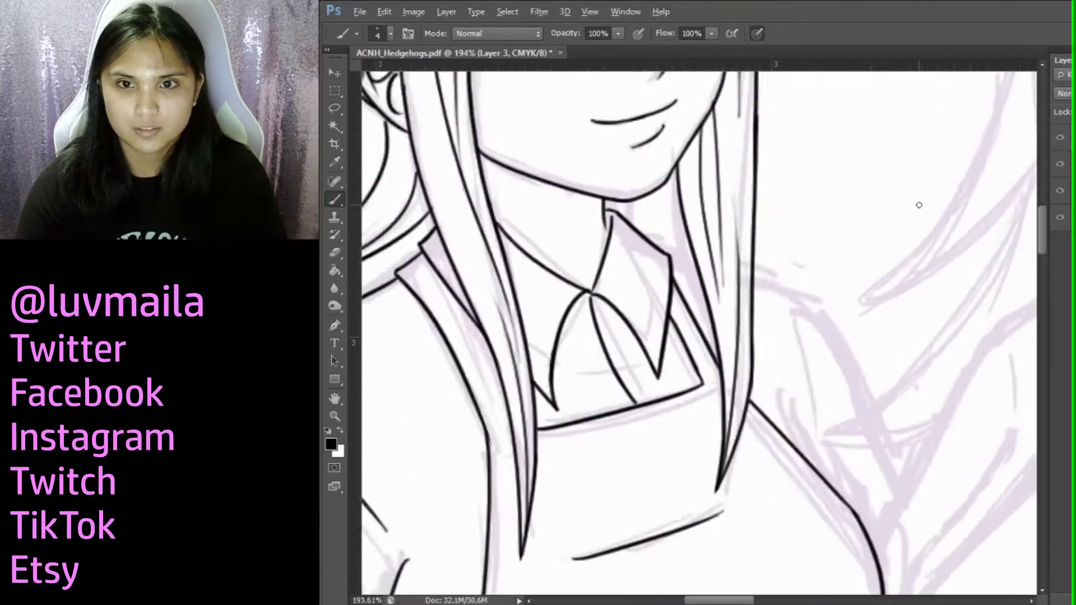
scroll(855, 398, "down", 3)
scroll(855, 398, "up", 3)
scroll(704, 260, "right", 5)
scroll(704, 260, "up", 2)
left_click_drag(620, 390, 628, 485)
left_click_drag(563, 319, 804, 382)
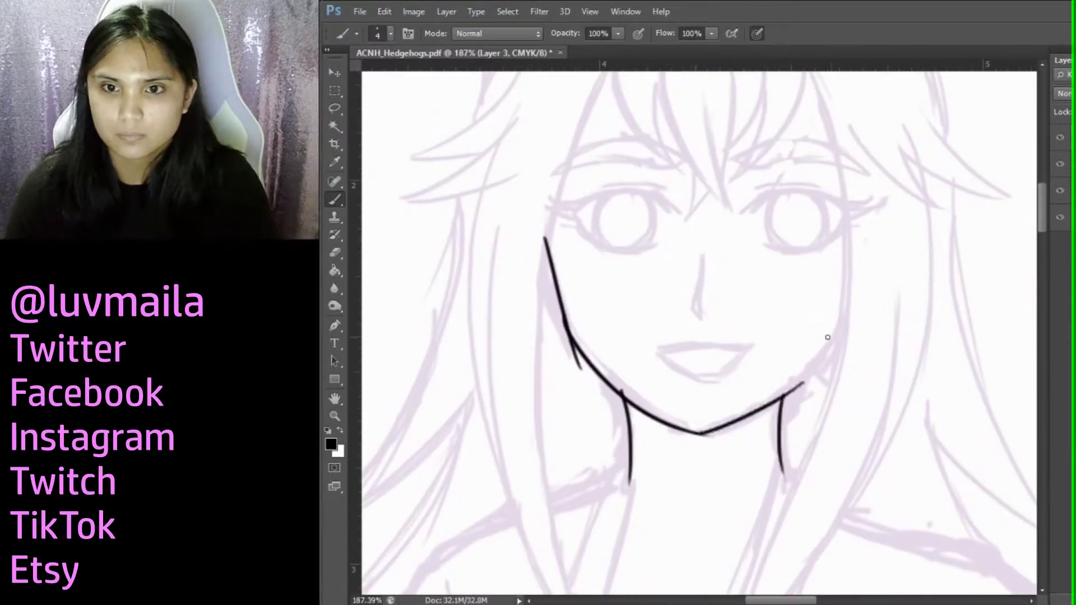
Ink the middle character's right cheek curve into the jaw and clean up the overshooting ends
scroll(844, 315, "up", 2)
mouse_move(891, 328)
left_mouse_down()
mouse_move(838, 445)
mouse_move(787, 482)
left_mouse_up()
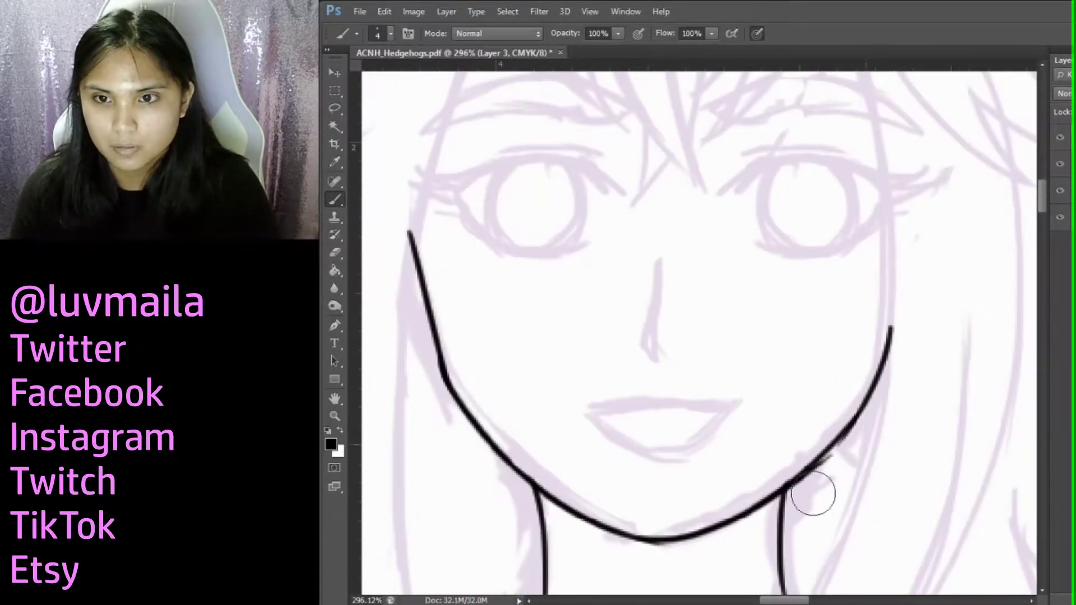
scroll(620, 324, "down", 2)
Ink the middle character's nose and the crossing pointed fringe strands over the forehead
scroll(619, 325, "up", 5)
left_click_drag(604, 157, 723, 448)
left_click_drag(650, 235, 689, 386)
mouse_move(679, 150)
left_mouse_down()
mouse_move(692, 381)
mouse_move(613, 467)
left_mouse_up()
left_click_drag(530, 129, 639, 387)
left_click_drag(737, 143, 700, 395)
left_click_drag(807, 123, 686, 387)
Ink the middle character's open smiling mouth
scroll(820, 231, "down", 5)
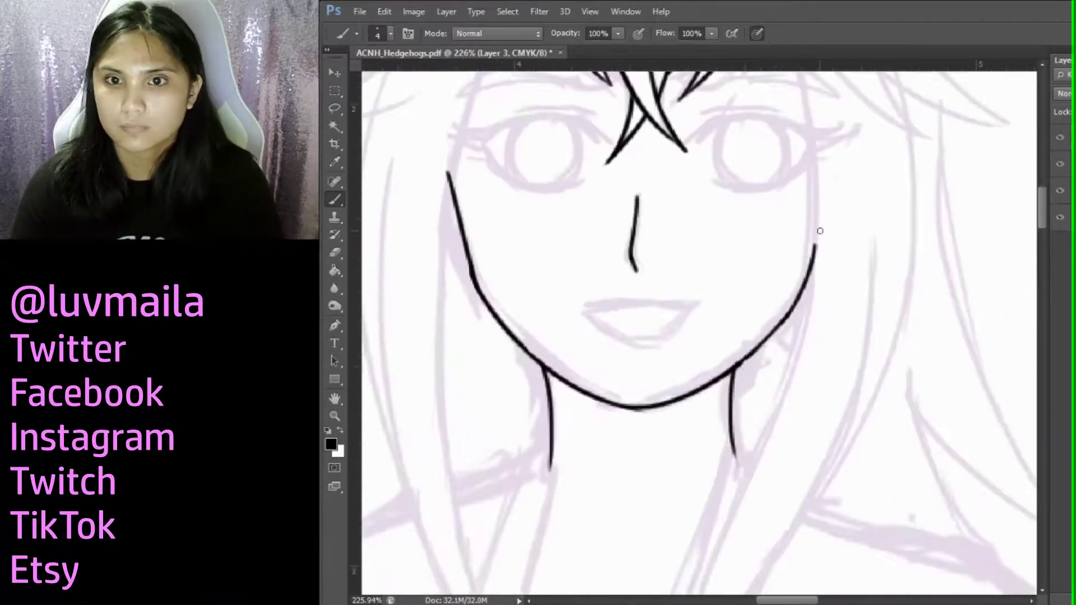
scroll(820, 231, "up", 1)
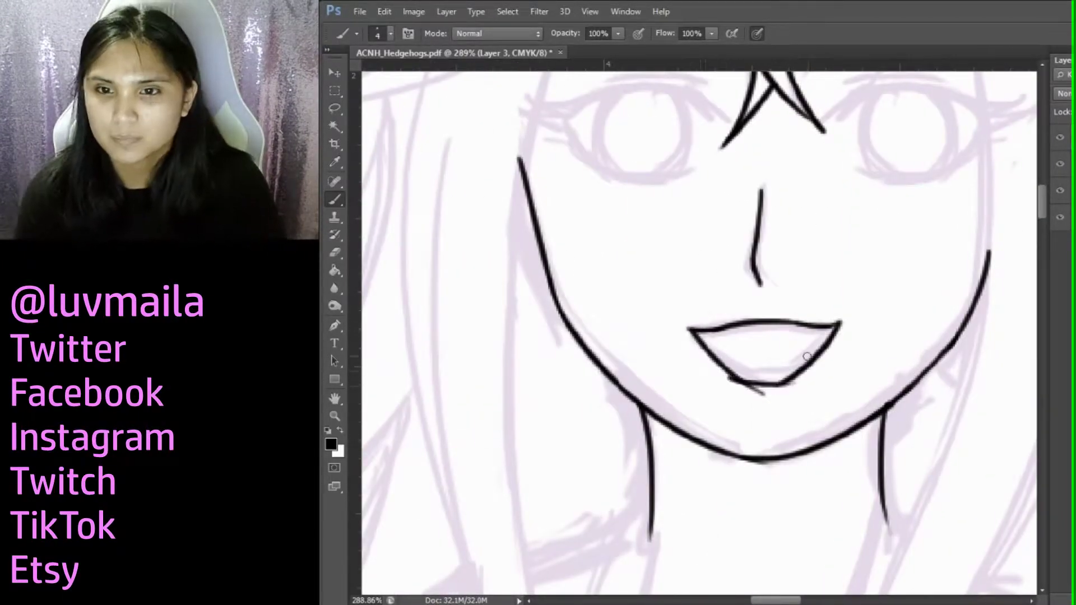
Ink the middle character's long front hair lock on the right, from beside the eye down to its pointed tip below the neck
scroll(735, 406, "down", 4)
left_click_drag(715, 107, 739, 281)
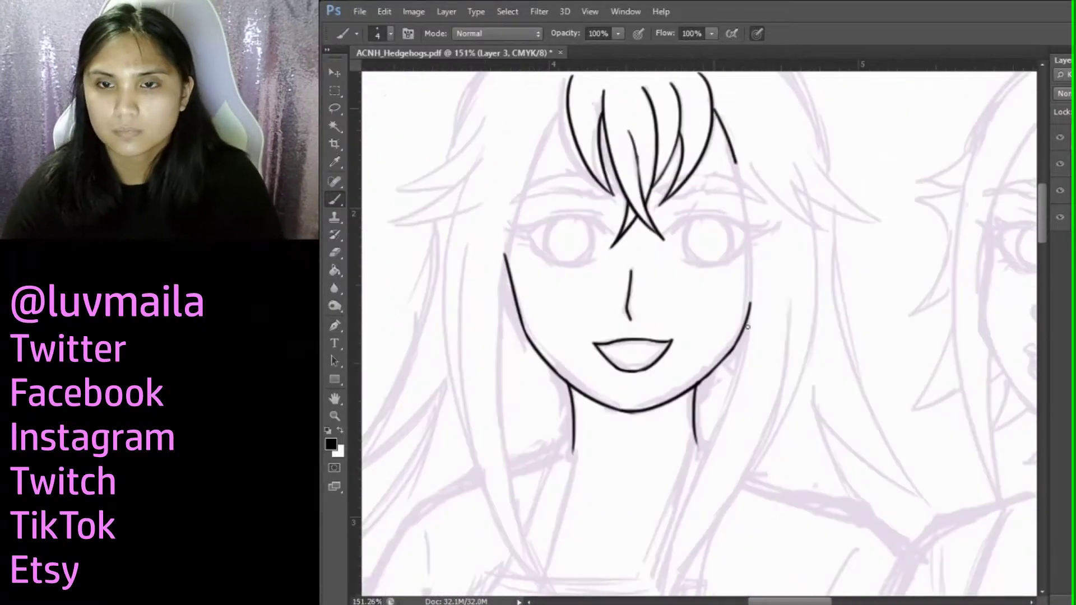
scroll(742, 222, "up", 1)
left_click_drag(745, 202, 651, 560)
scroll(814, 175, "up", 3)
scroll(781, 196, "down", 3)
left_click_drag(812, 176, 654, 554)
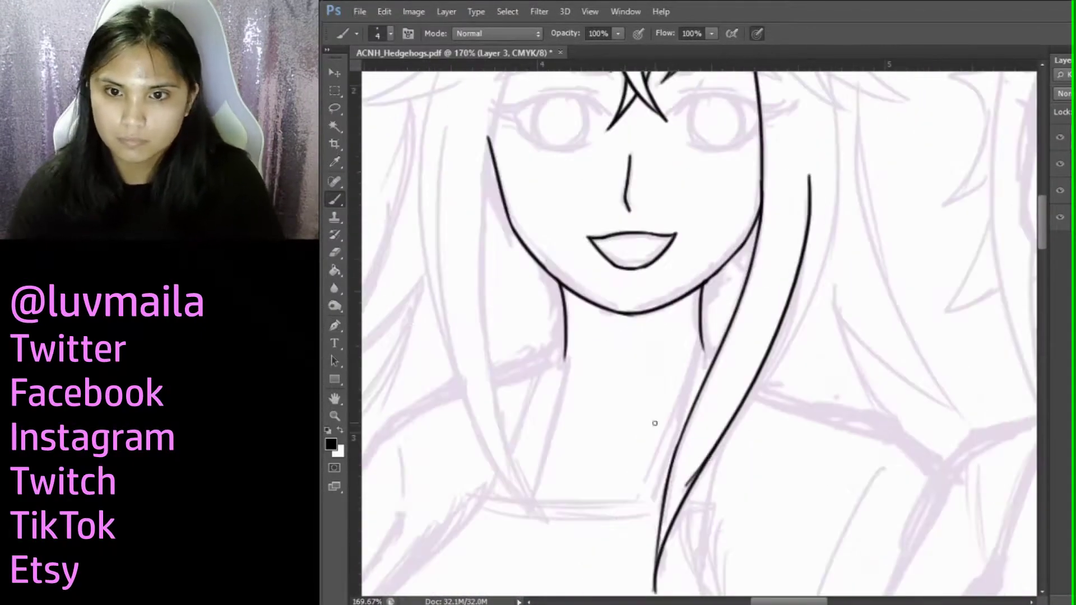
Ink the matching front hair lock on the left, from the fringe past the cheek to its pointed tip at the neckline
scroll(728, 261, "up", 3)
scroll(728, 260, "down", 4)
scroll(919, 280, "up", 3)
scroll(1011, 201, "down", 4)
scroll(1011, 201, "down", 3)
left_click_drag(685, 94, 649, 164)
scroll(654, 365, "up", 3)
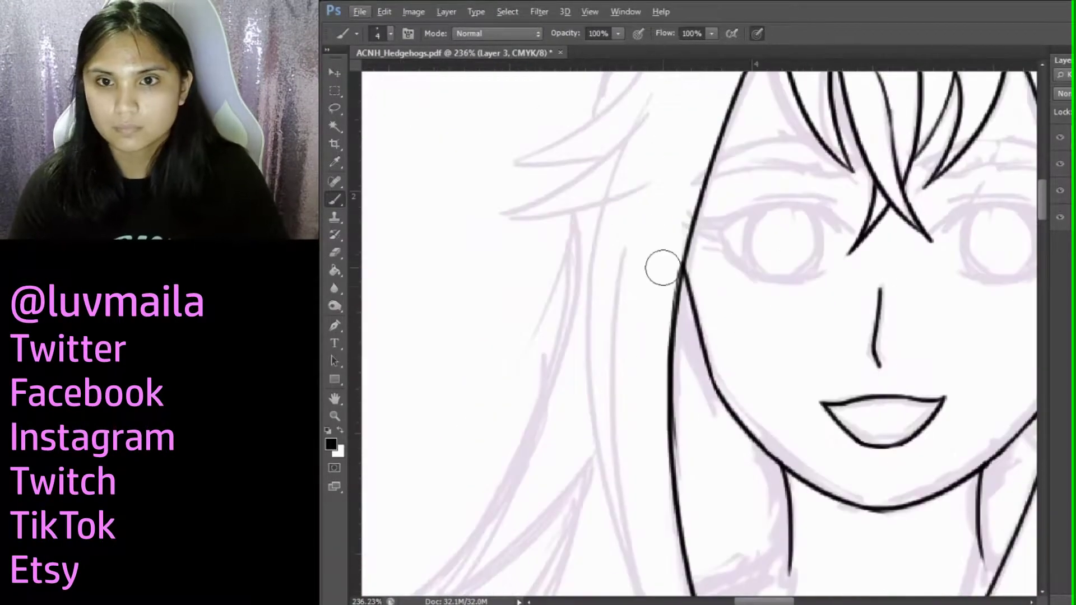
scroll(653, 365, "down", 3)
scroll(516, 311, "up", 3)
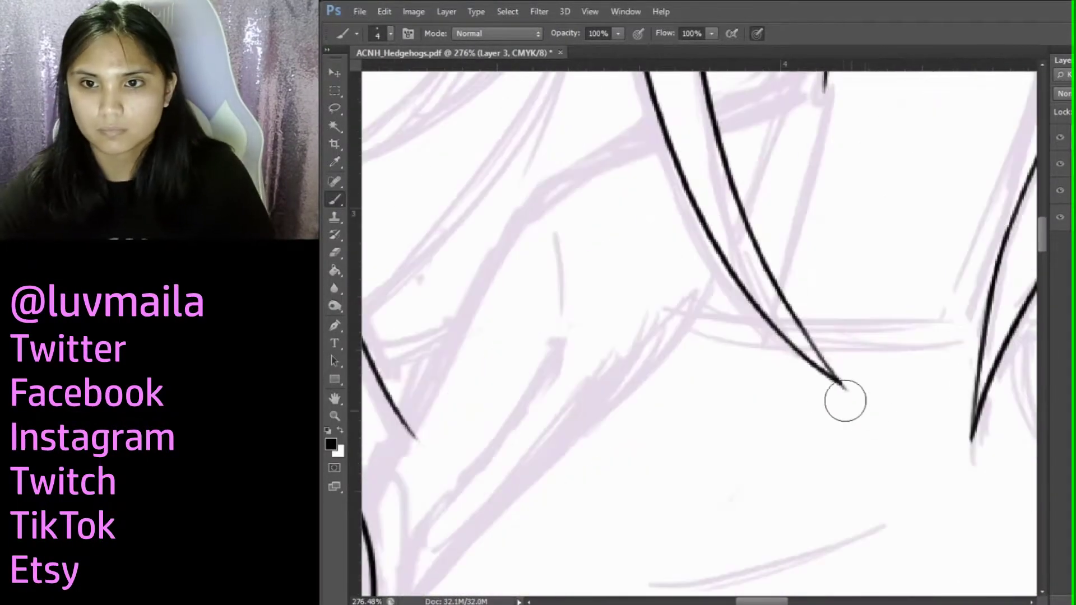
Ink the pointed hair tufts beside the middle character's left temple and the outer hair falling below them
scroll(867, 409, "down", 4)
scroll(570, 286, "up", 4)
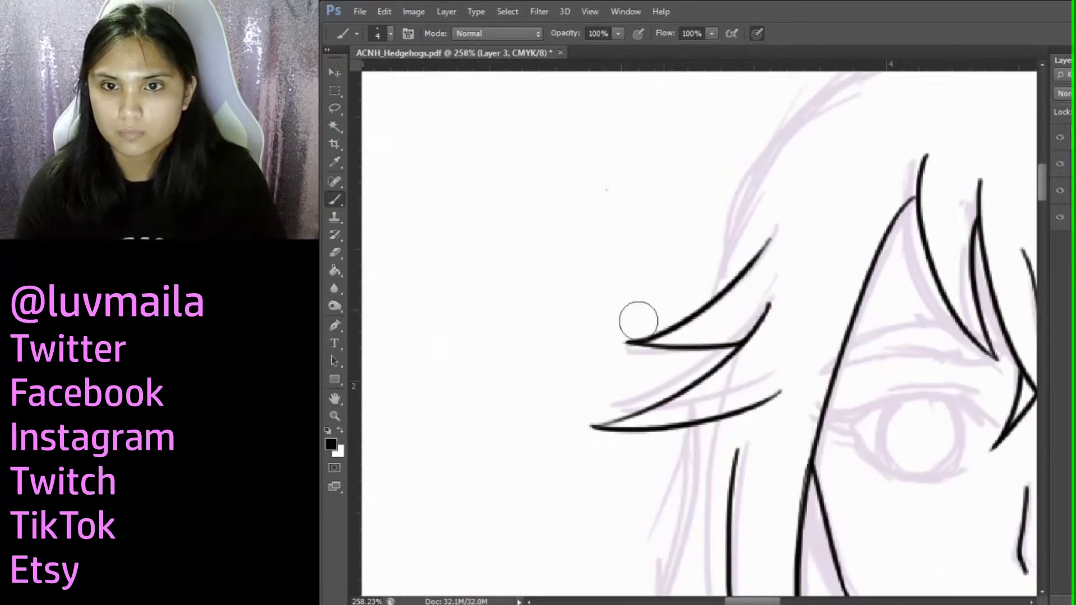
scroll(601, 341, "down", 5)
scroll(754, 209, "up", 2)
Ink the rounded crown of the middle character's head and the pointed hair tufts on the right side
scroll(672, 235, "up", 2)
scroll(454, 274, "down", 3)
left_click_drag(473, 237, 602, 144)
scroll(570, 137, "up", 2)
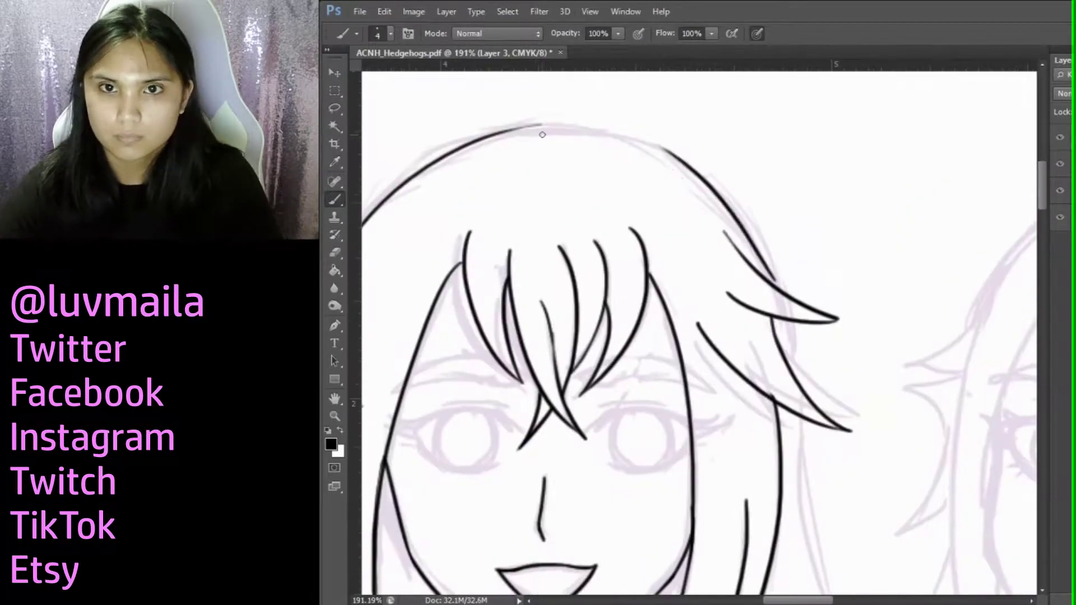
left_click_drag(476, 134, 776, 252)
scroll(779, 157, "down", 1)
left_click_drag(778, 155, 792, 205)
scroll(784, 224, "up", 1)
Ink the long flared outer hair strands on the right, ending in sharp points above the shoulder
left_click_drag(785, 252, 880, 546)
left_click_drag(768, 422, 900, 523)
scroll(680, 288, "up", 3)
scroll(639, 154, "down", 4)
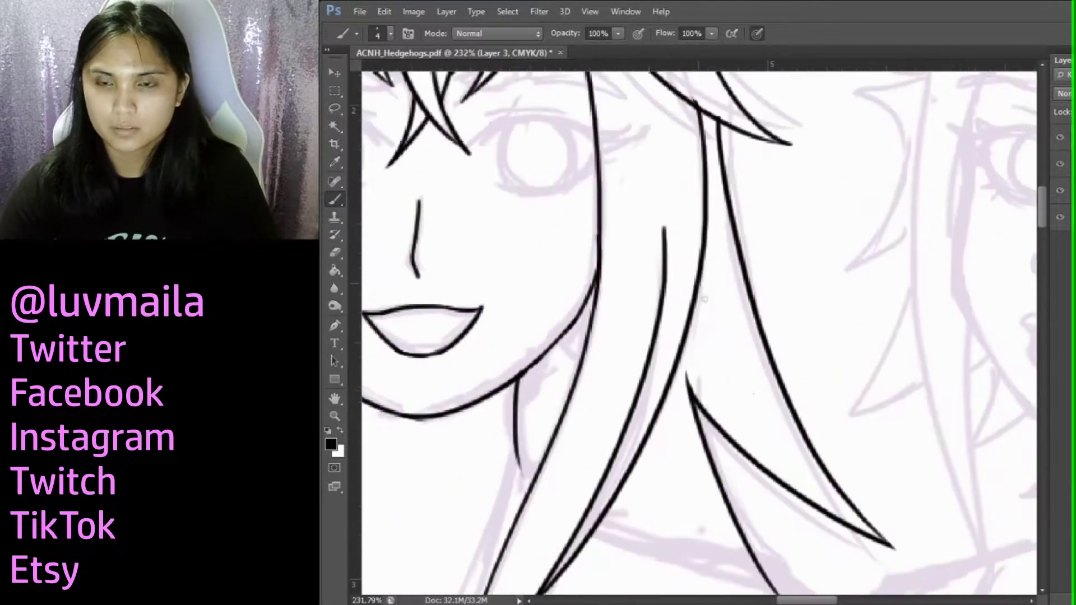
Ink the middle character's right eye outline, thickening the upper lid, outer corner and lower lid
scroll(640, 155, "up", 3)
left_click_drag(421, 509, 619, 384)
scroll(620, 384, "down", 3)
mouse_move(415, 449)
left_mouse_down()
mouse_move(563, 311)
mouse_move(695, 432)
left_mouse_up()
scroll(645, 420, "down", 3)
scroll(723, 552, "up", 5)
scroll(722, 552, "up", 2)
scroll(547, 281, "up", 1)
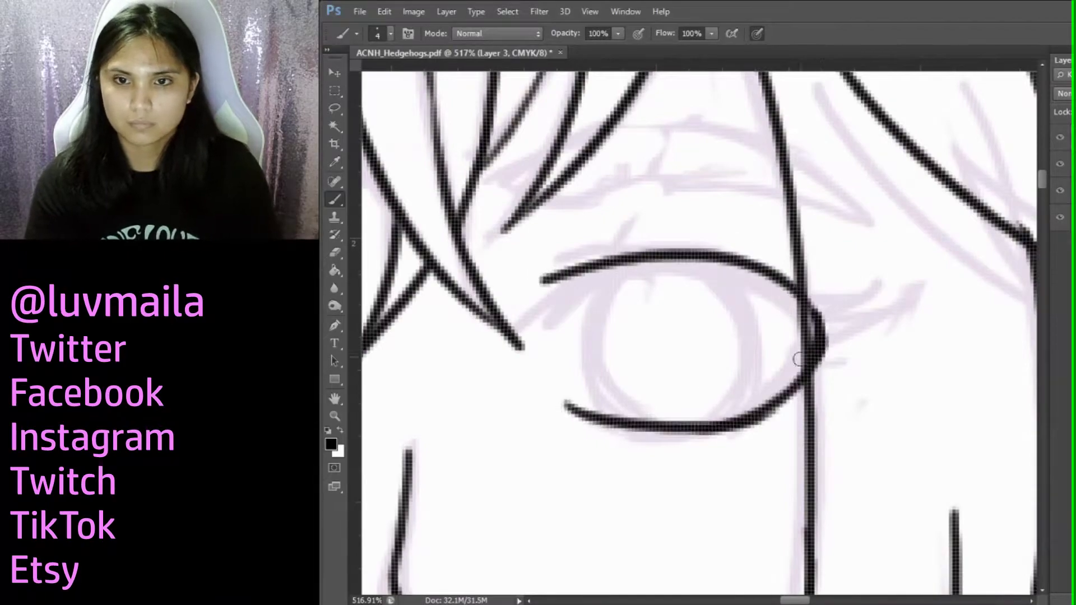
left_click_drag(589, 407, 827, 337)
mouse_move(564, 277)
left_mouse_down()
mouse_move(576, 296)
mouse_move(698, 259)
left_mouse_up()
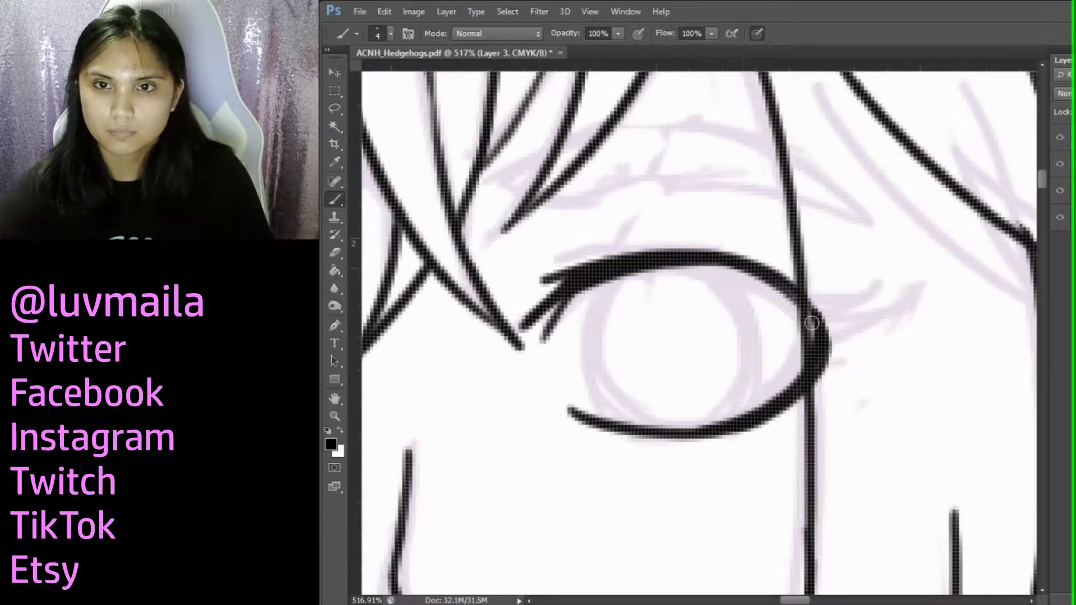
Add the right eye's outer and lower lashes and upper lid crease, and complete the matching left eye
left_click_drag(812, 314, 905, 289)
left_click_drag(821, 337, 907, 314)
left_click_drag(823, 364, 891, 350)
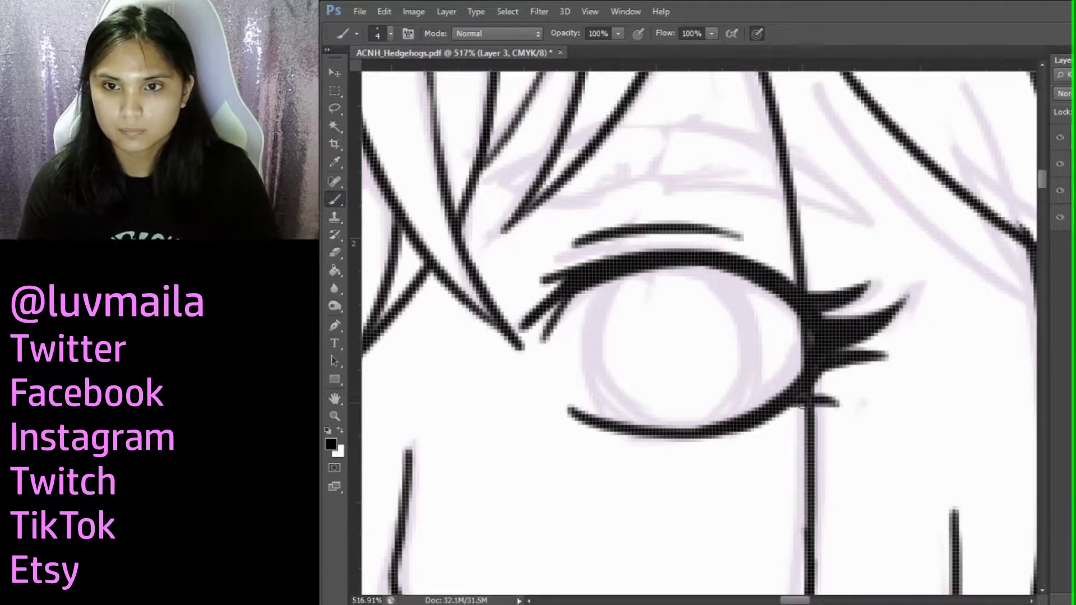
left_click_drag(840, 395, 753, 440)
scroll(785, 403, "down", 15)
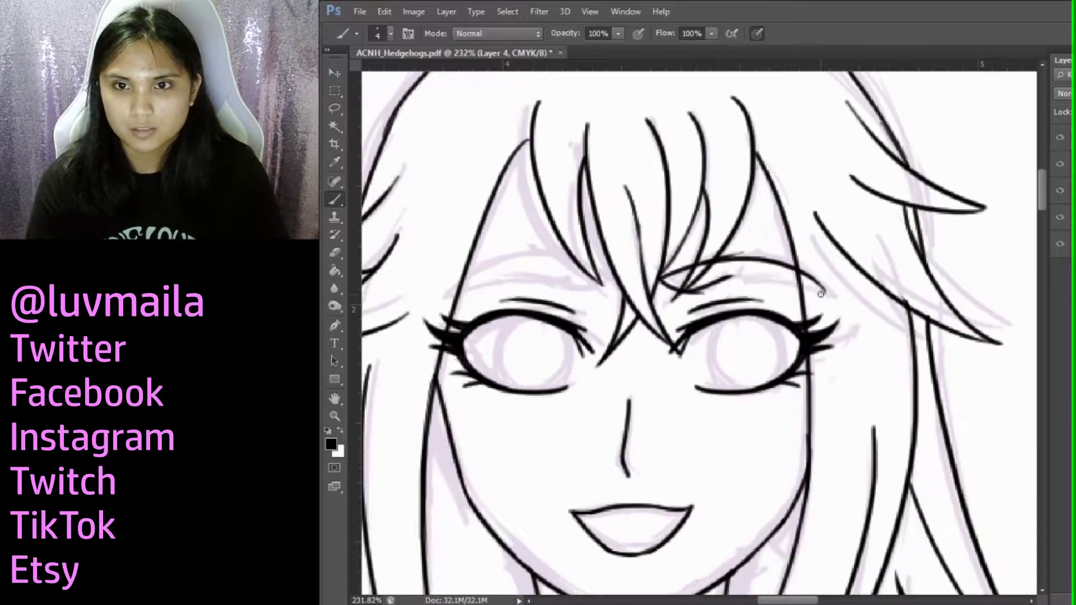
Ink the outlines of both of the middle character's eyebrows on the new layer
scroll(815, 290, "up", 8)
scroll(531, 430, "down", 5)
scroll(633, 225, "up", 4)
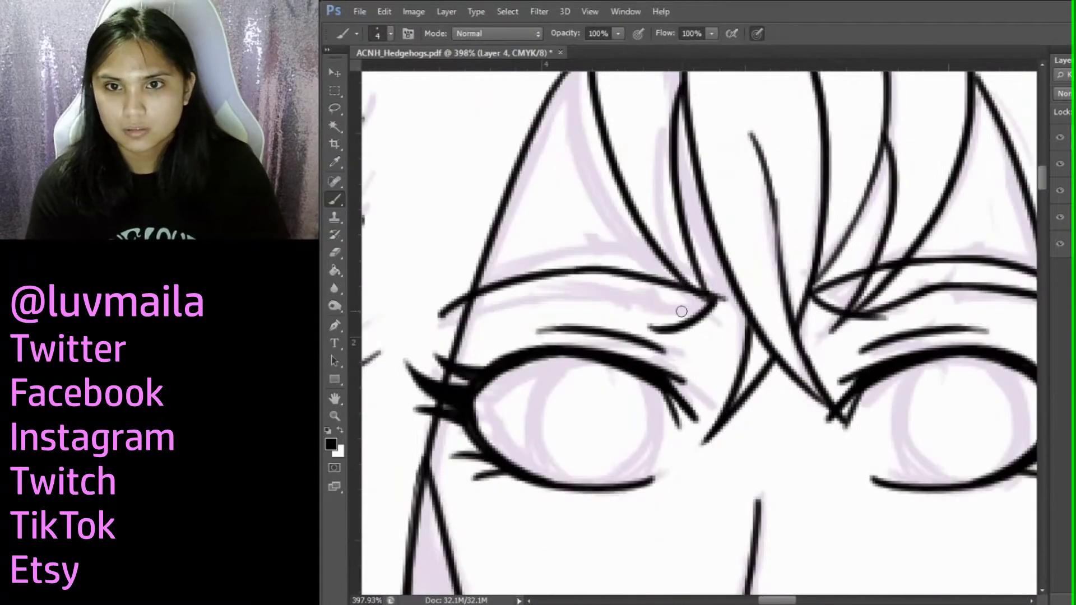
scroll(633, 216, "down", 1)
scroll(633, 216, "down", 2)
Finish the eyebrow shapes using a small lasso selection at the left brow and a rectangular selection around the right brow
key("l")
mouse_move(555, 269)
left_mouse_down()
mouse_move(616, 230)
mouse_move(561, 292)
left_mouse_up()
key("ctrl+d")
key("m")
left_click_drag(764, 233, 1002, 328)
scroll(795, 445, "down", 3)
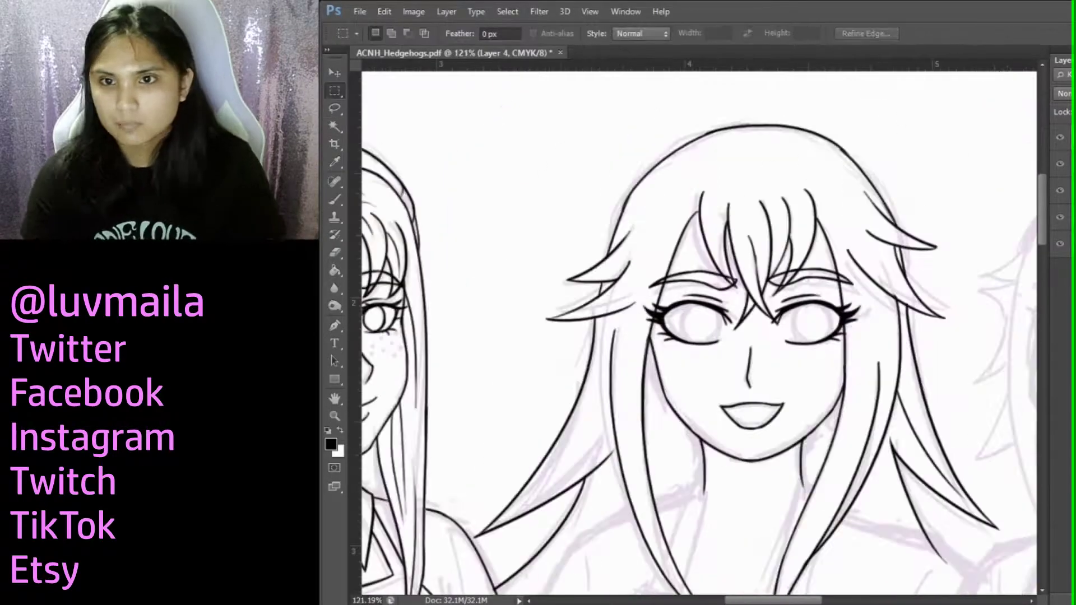
Hide the purple sketch layer and ink the left ear with its inner details behind the front hair lock
scroll(583, 204, "up", 6)
scroll(583, 204, "down", 2)
key("b")
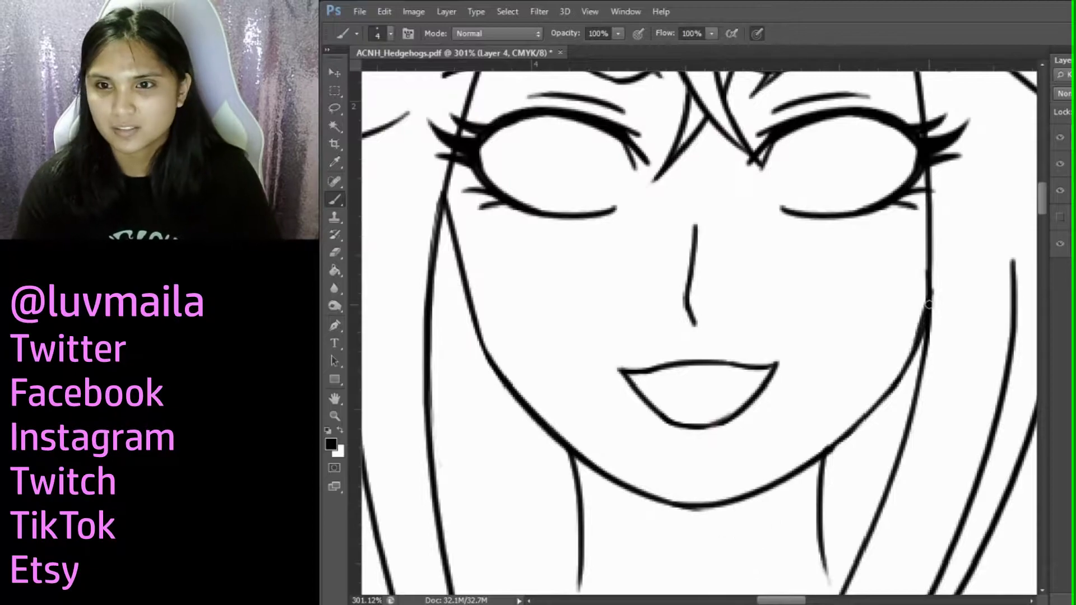
scroll(579, 309, "down", 1)
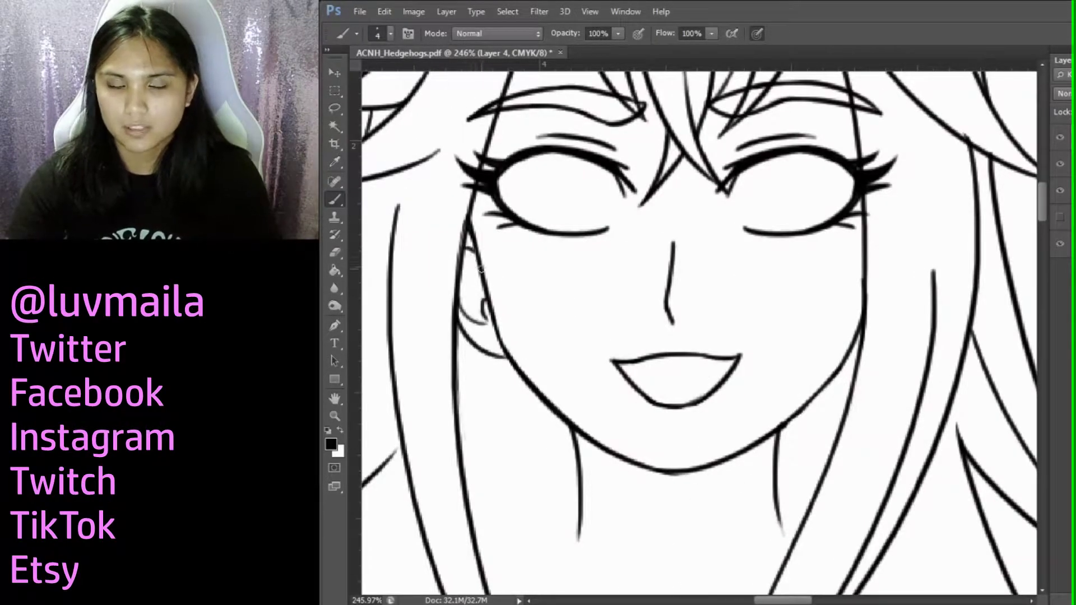
scroll(863, 350, "down", 6)
scroll(829, 201, "up", 3)
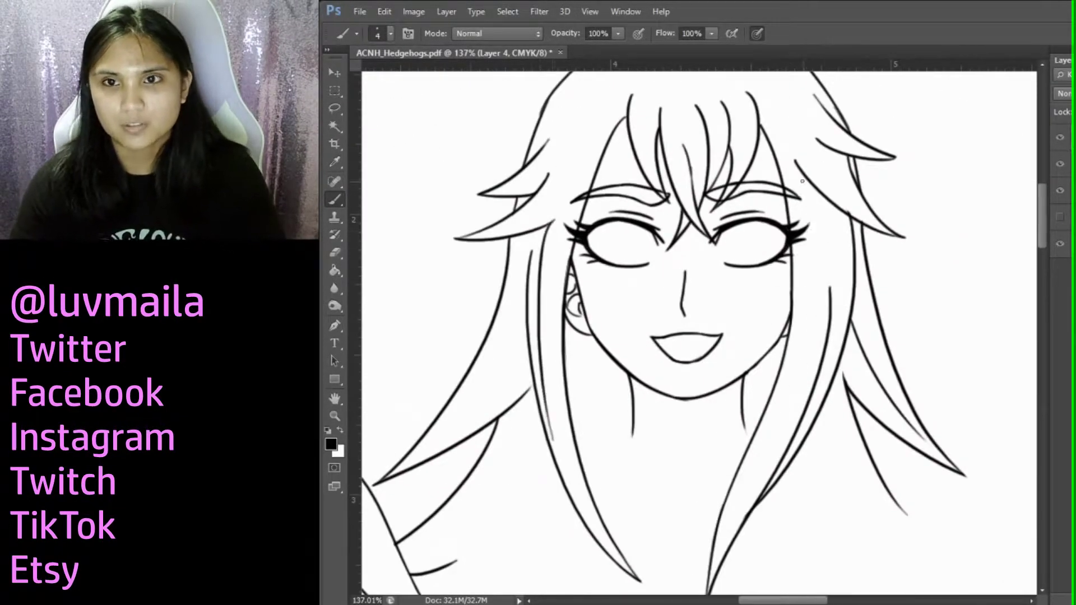
Add fine strand lines through the crown, fringe and long side locks of the middle character's hair
scroll(893, 250, "up", 2)
scroll(892, 250, "down", 4)
scroll(641, 100, "up", 2)
scroll(514, 340, "down", 1)
scroll(560, 210, "down", 1)
scroll(387, 311, "up", 3)
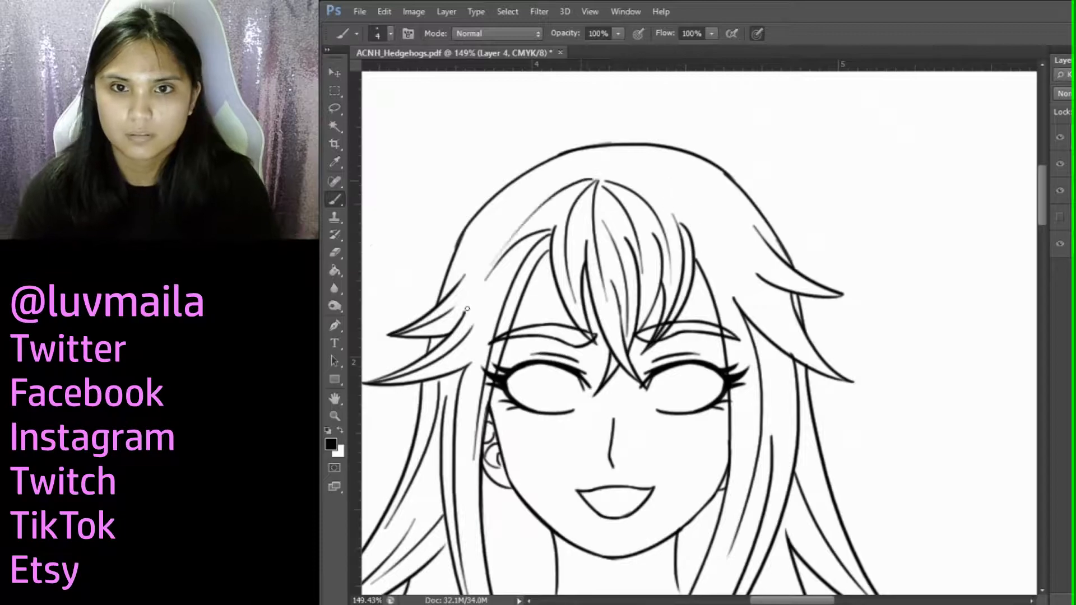
Show the sketch layer again and ink the neck sides, the collar straps and the straight neckline between the hair tips
left_click_drag(1041, 197, 1056, 201)
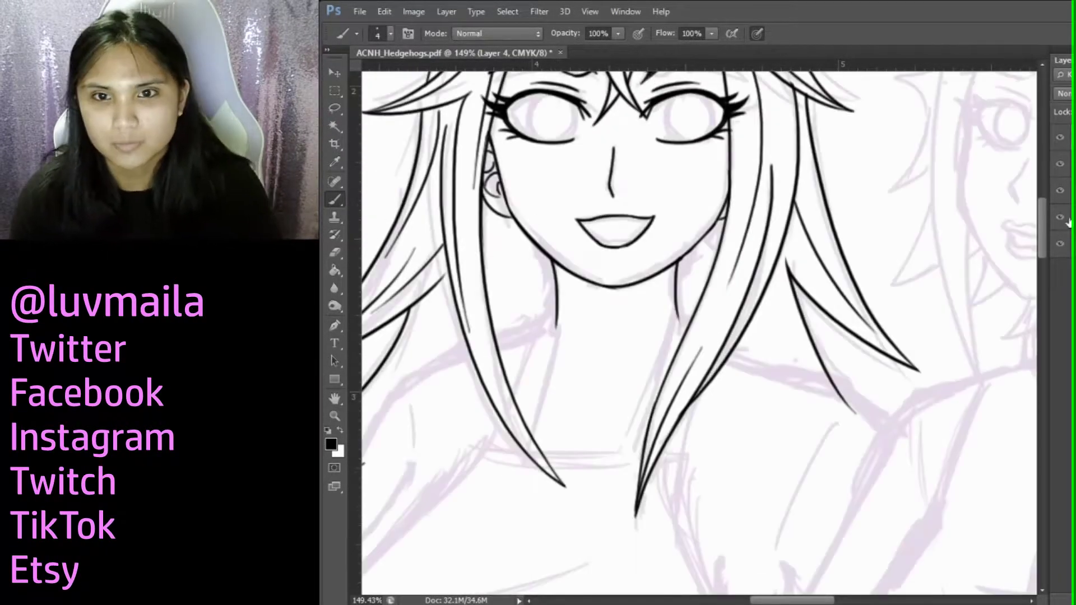
scroll(531, 363, "up", 2)
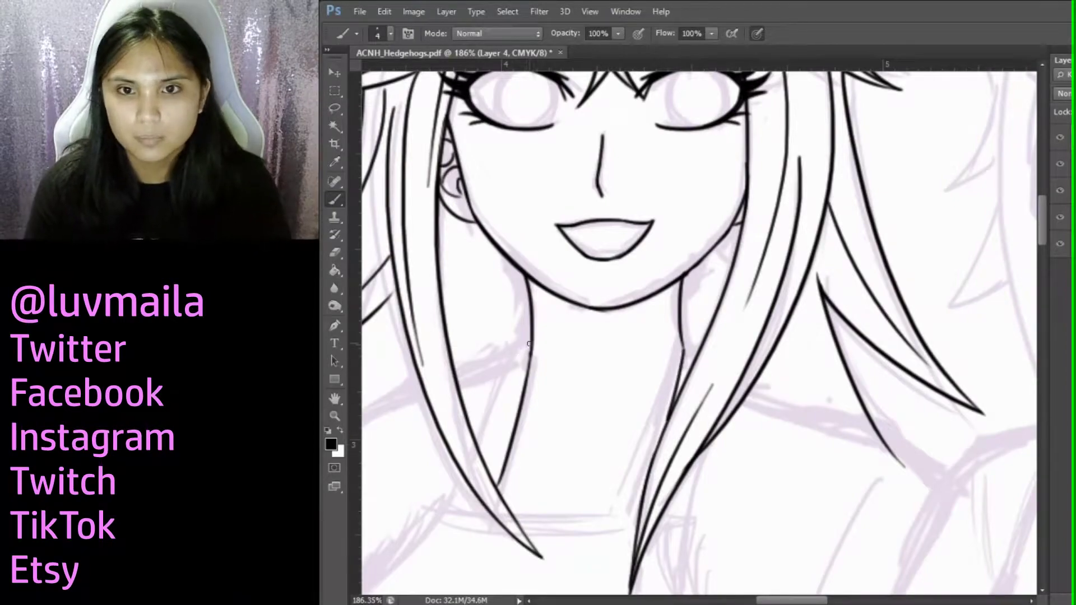
scroll(500, 342, "down", 1)
scroll(659, 382, "up", 3)
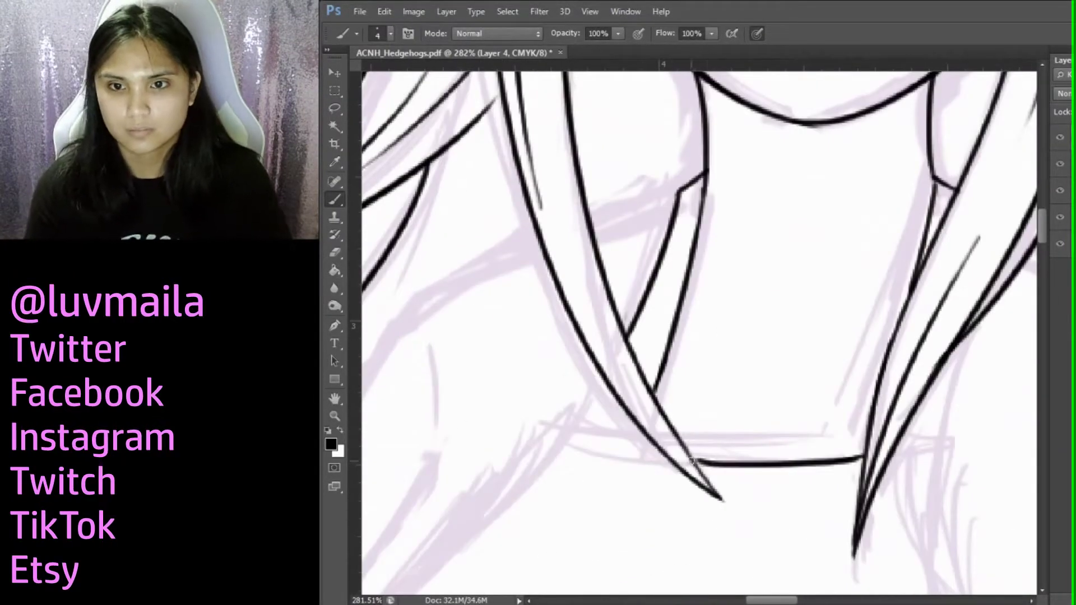
scroll(700, 465, "down", 5)
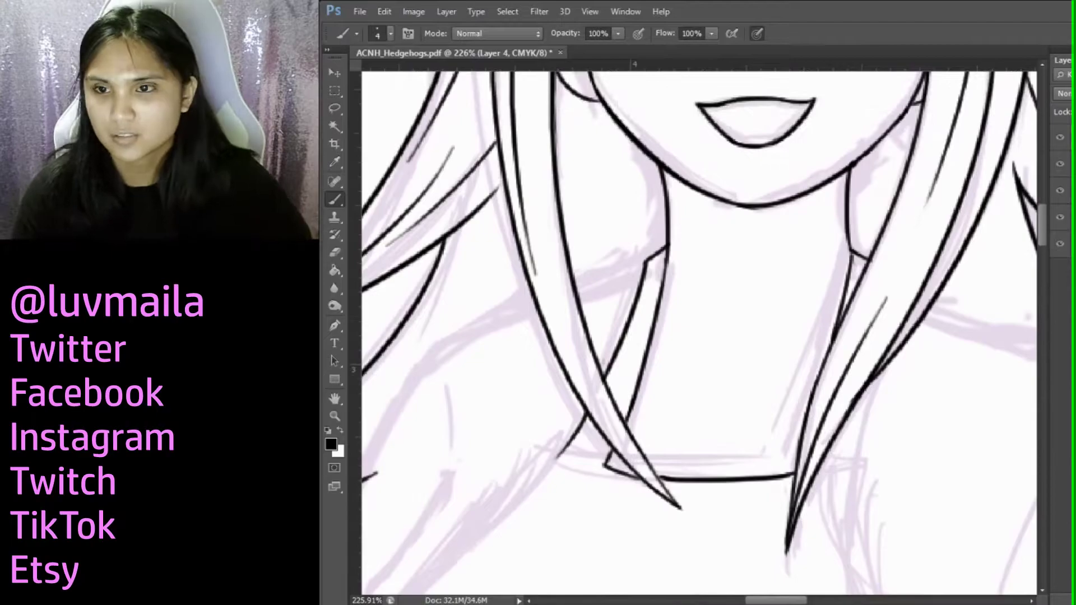
Ink the curved armhole edges of the middle character's top on both sides of the chest
scroll(501, 401, "up", 3)
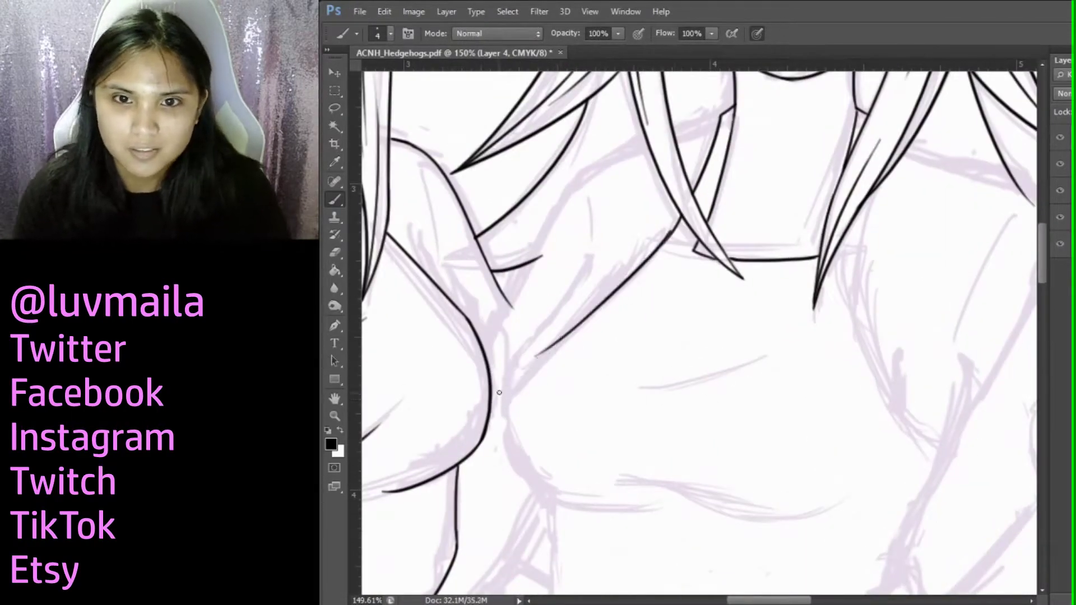
scroll(458, 379, "down", 1)
scroll(656, 280, "up", 1)
scroll(734, 514, "down", 3)
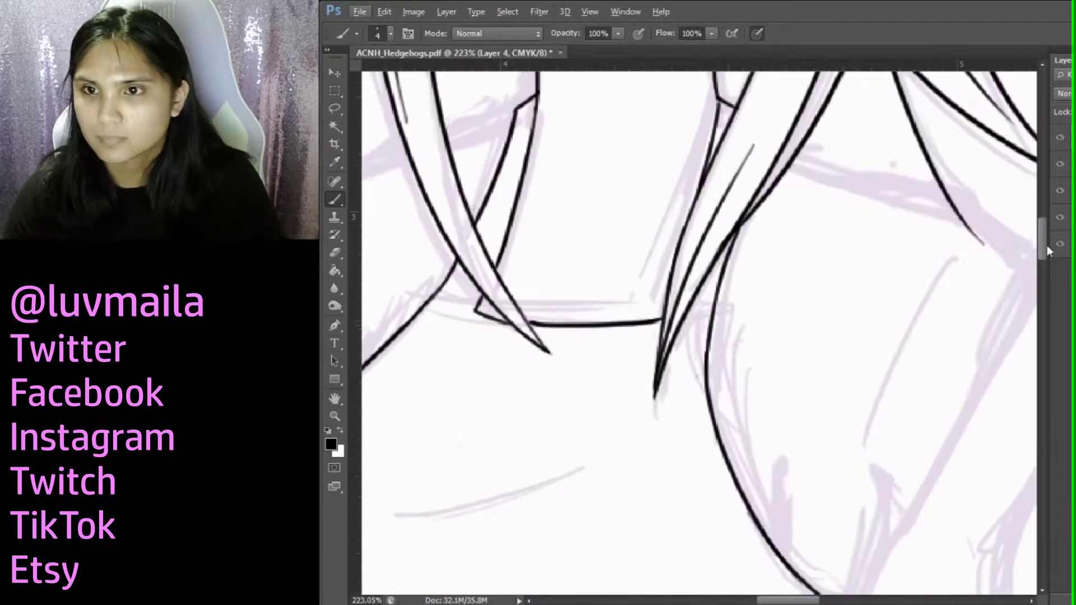
Ink the left shoulder and upper arm outline together with the arm's inner fold lines
scroll(632, 104, "up", 3)
scroll(631, 104, "up", 2)
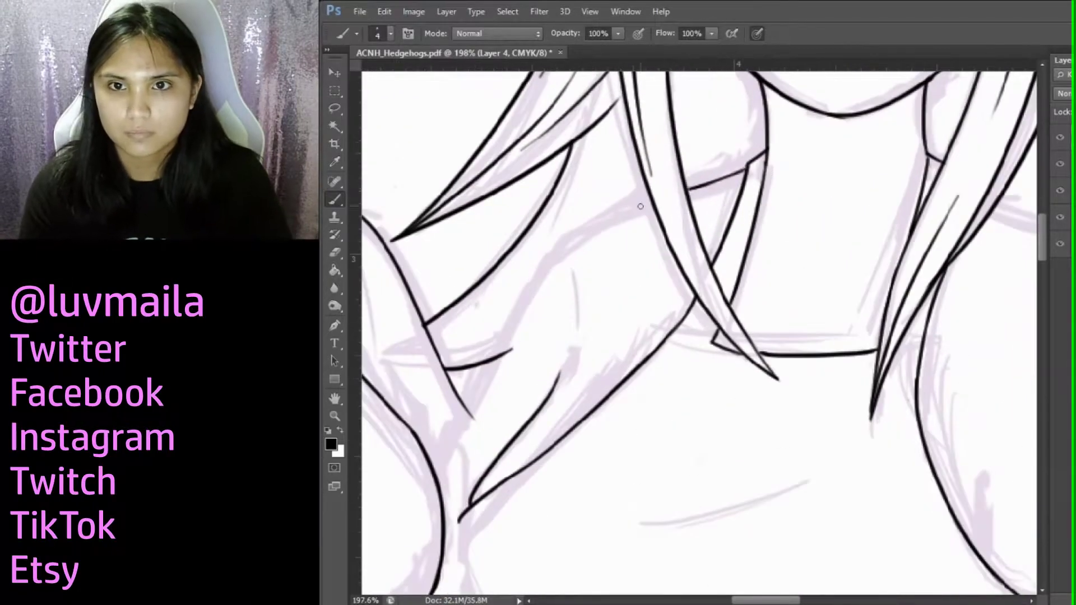
scroll(529, 367, "up", 1)
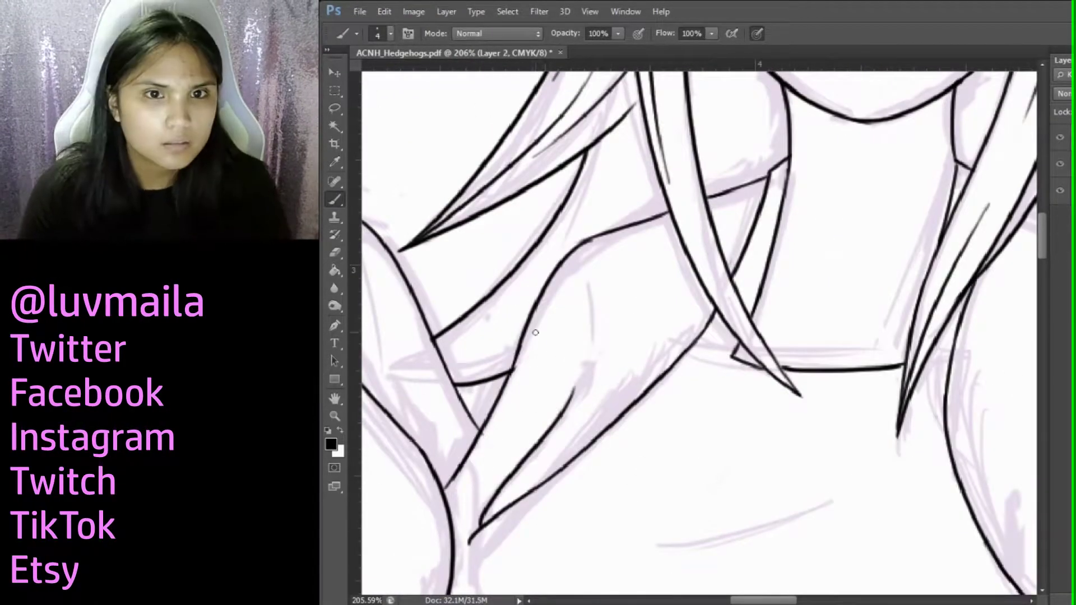
left_click_drag(607, 259, 570, 412)
scroll(841, 583, "down", 1)
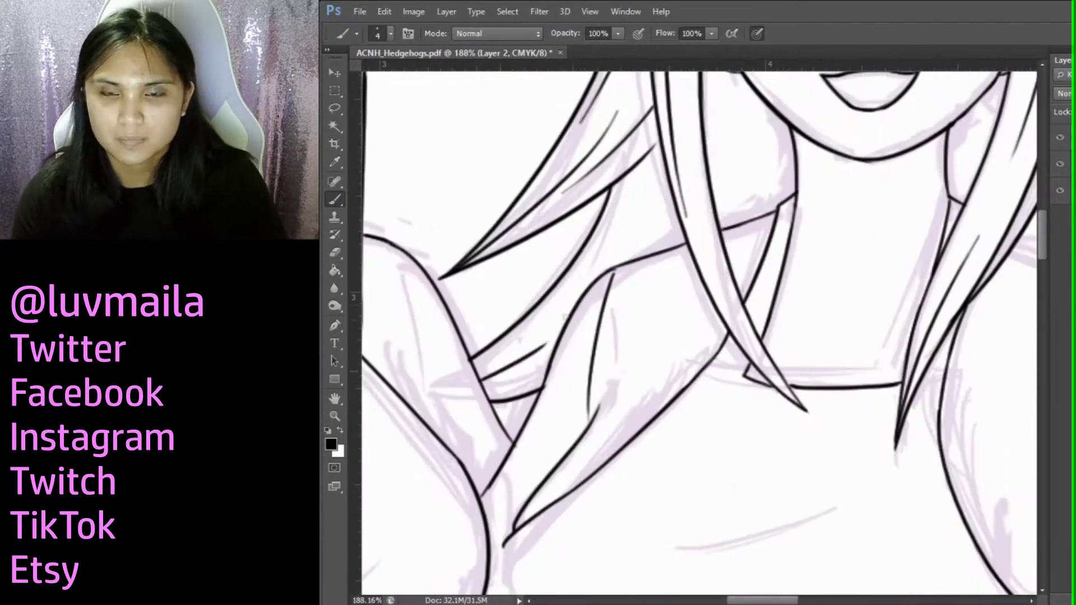
Ink the right shoulder line from the front lock outward and add small hair strands behind the neck
scroll(777, 229, "up", 3)
scroll(708, 336, "right", 8)
scroll(665, 330, "down", 1)
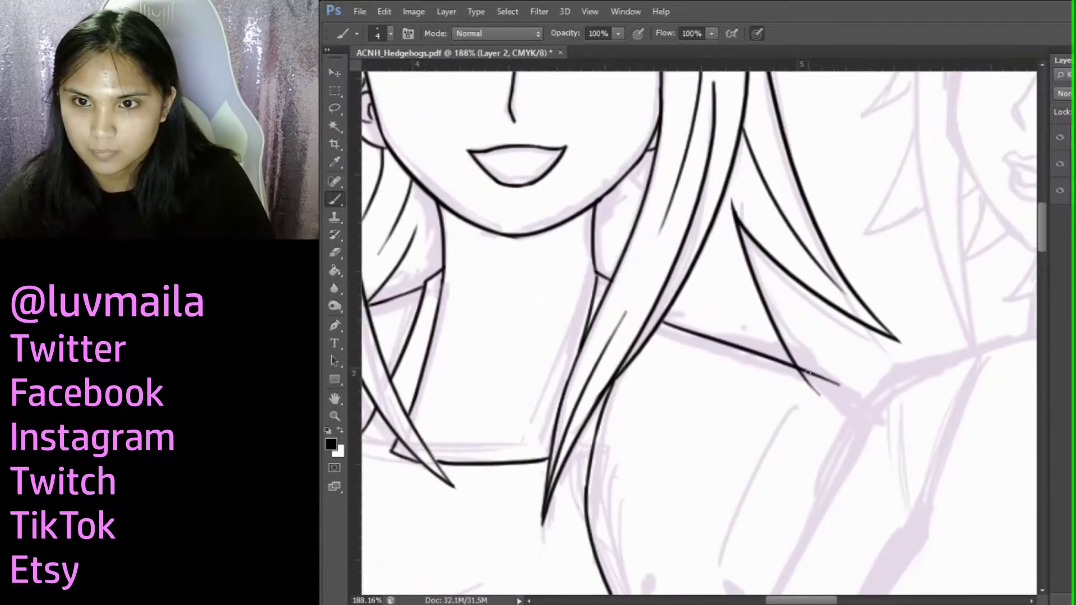
scroll(817, 366, "up", 1)
scroll(817, 365, "left", 1)
scroll(817, 365, "up", 1)
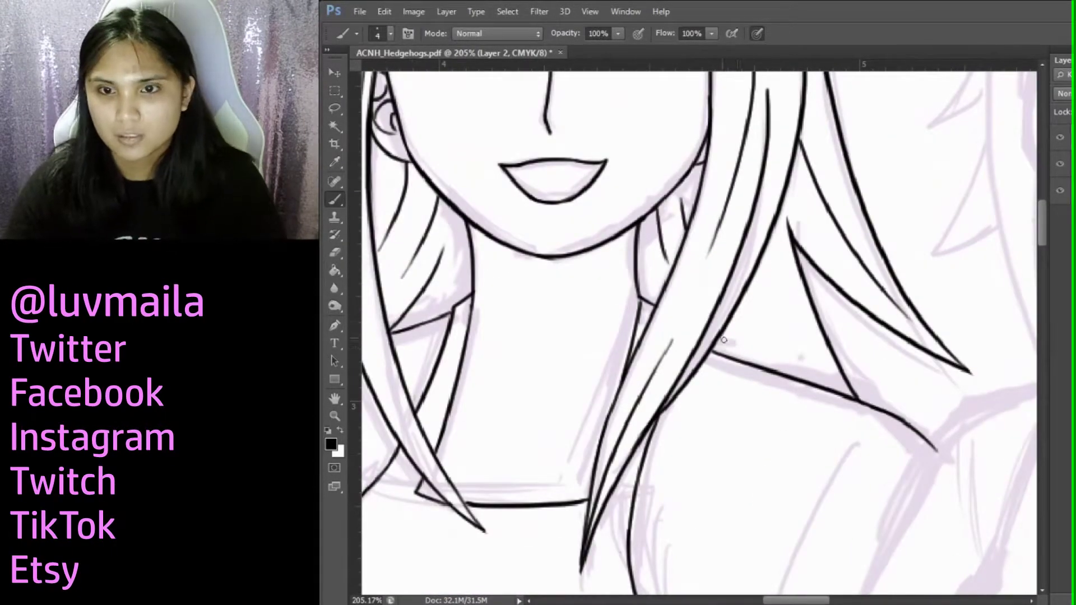
Ink the crease across the chest and the lower bust contours of the top
scroll(672, 200, "down", 6)
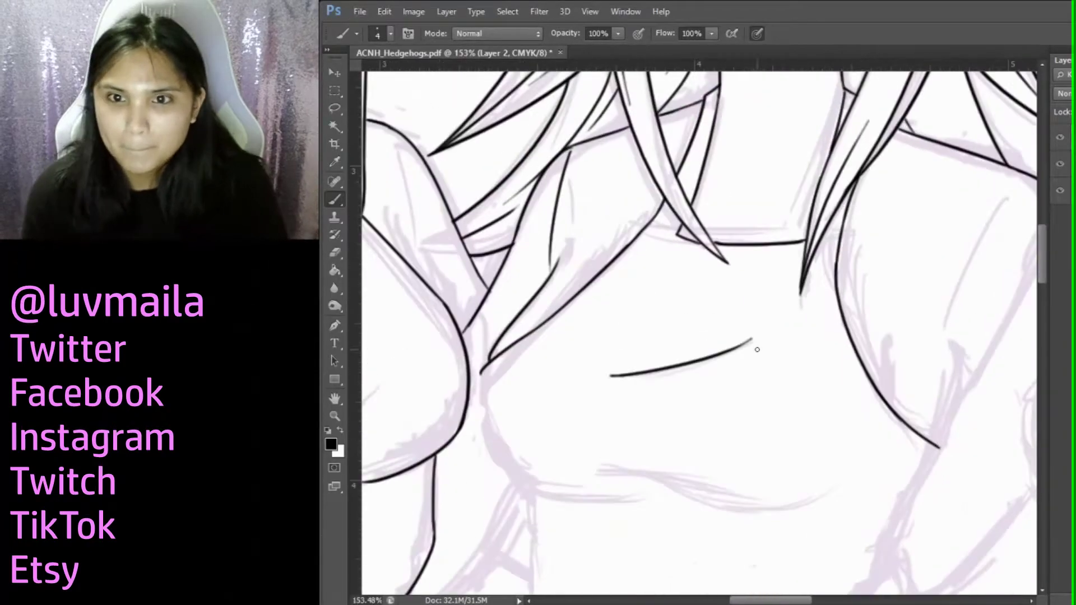
left_click_drag(727, 394, 941, 404)
scroll(941, 404, "down", 2)
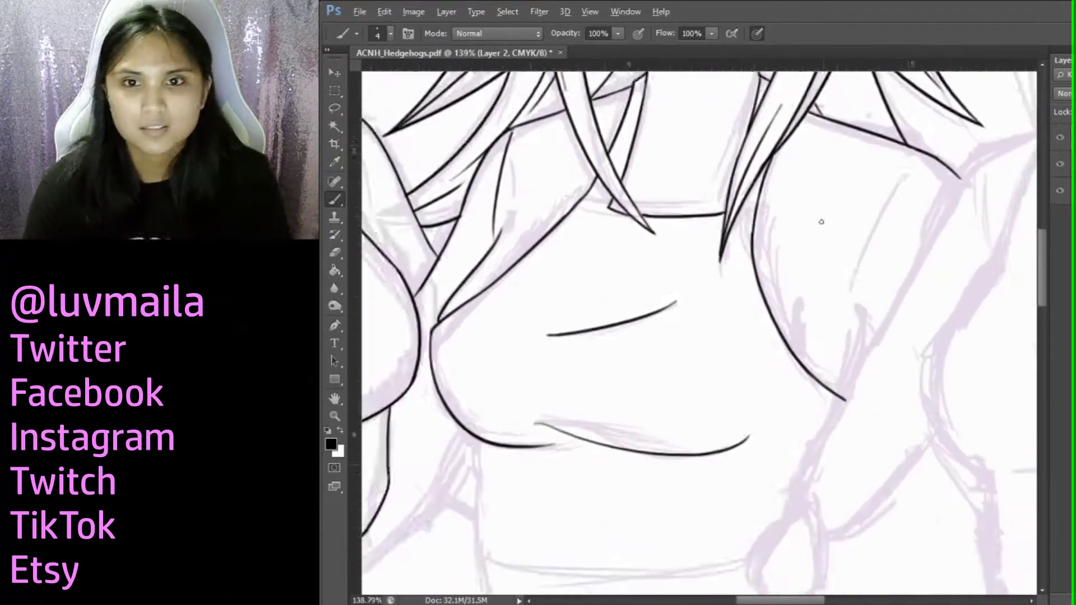
Ink the left side of the waist and the upper and lower edges of the waistband
scroll(753, 185, "down", 4)
left_click_drag(947, 493, 657, 479)
scroll(657, 479, "up", 3)
scroll(683, 345, "right", 3)
key("ctrl+z")
scroll(906, 385, "right", 2)
left_click_drag(913, 451, 409, 498)
scroll(409, 497, "down", 3)
scroll(761, 594, "up", 1)
Ink the diagonal fold below the waistband, the skirt's left side and its wavy bottom hem
mouse_move(543, 283)
left_mouse_down()
mouse_move(547, 330)
mouse_move(714, 521)
left_mouse_up()
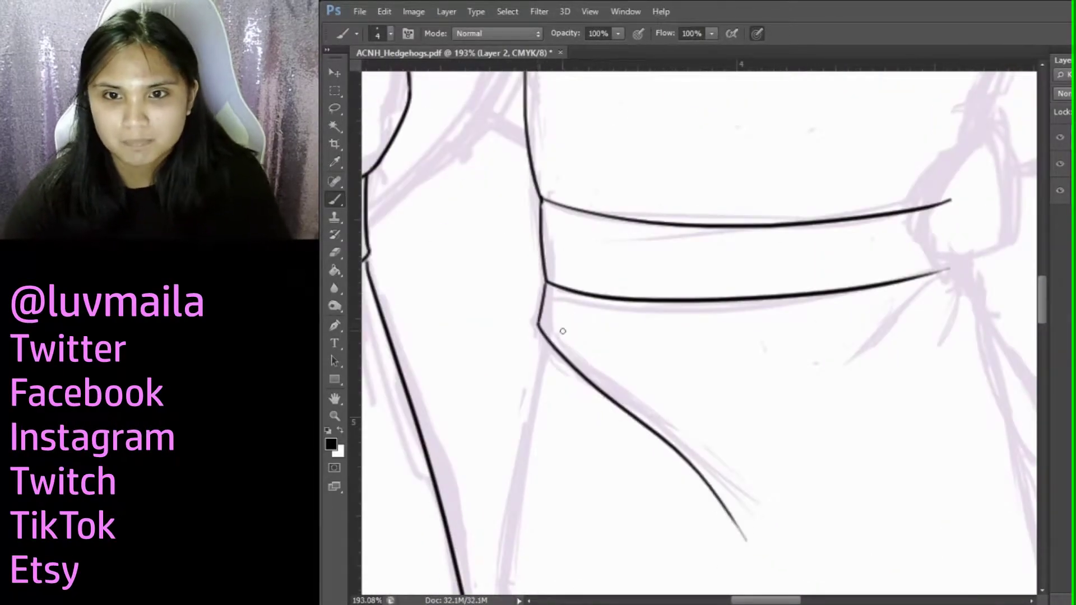
scroll(714, 521, "down", 3)
left_click_drag(522, 150, 474, 555)
left_click_drag(474, 507, 981, 440)
key("ctrl+z")
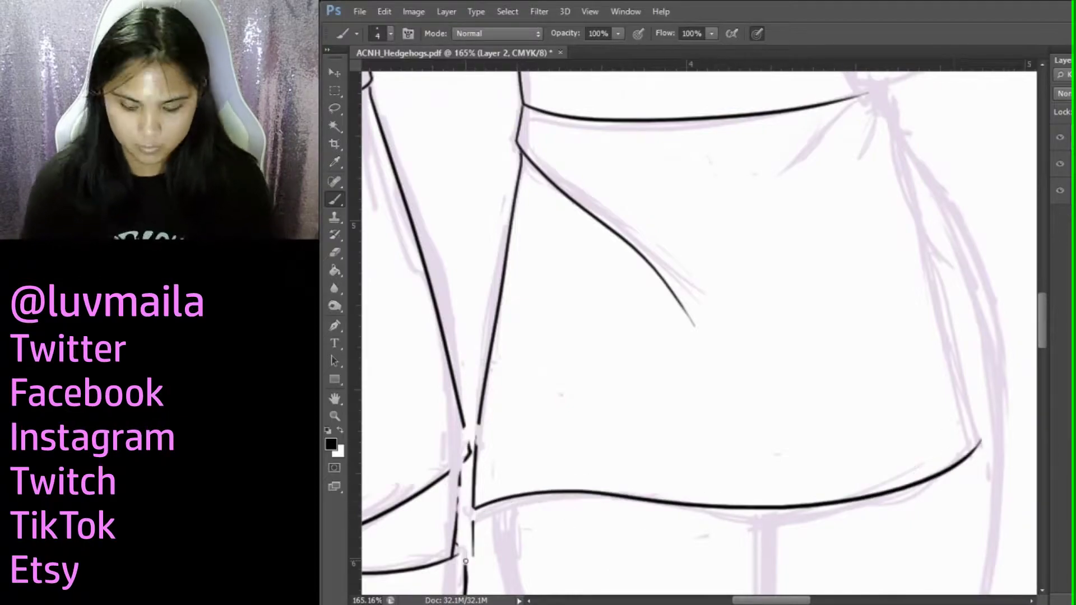
Ink the short folds radiating from the waist knot and the skirt's right side down to the hem
scroll(464, 514, "up", 3)
left_click_drag(829, 197, 883, 325)
scroll(841, 337, "right", 2)
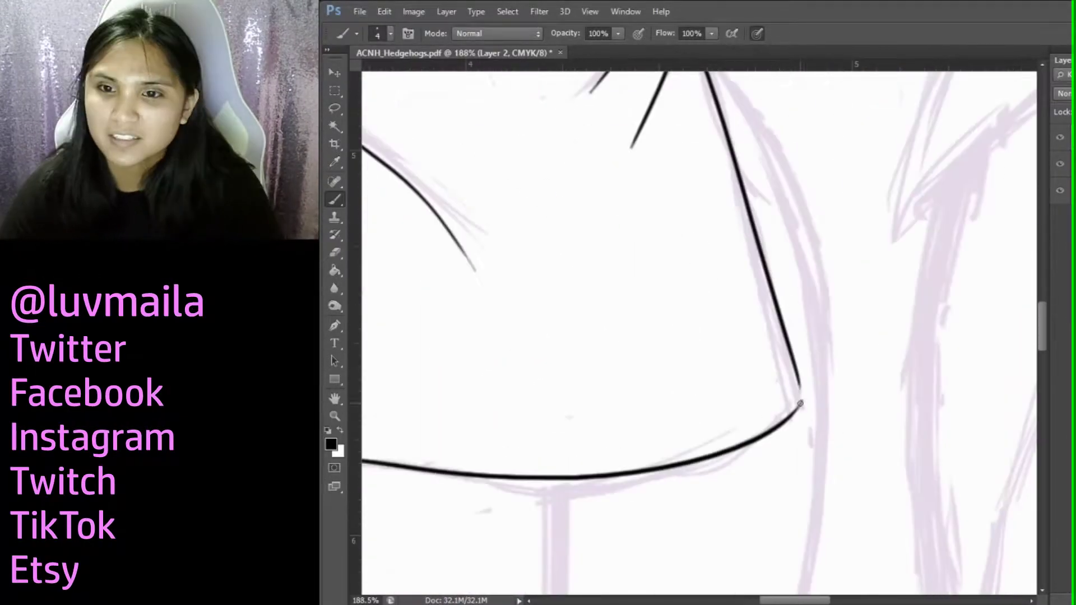
scroll(714, 354, "down", 1)
scroll(714, 354, "down", 4)
scroll(796, 265, "up", 4)
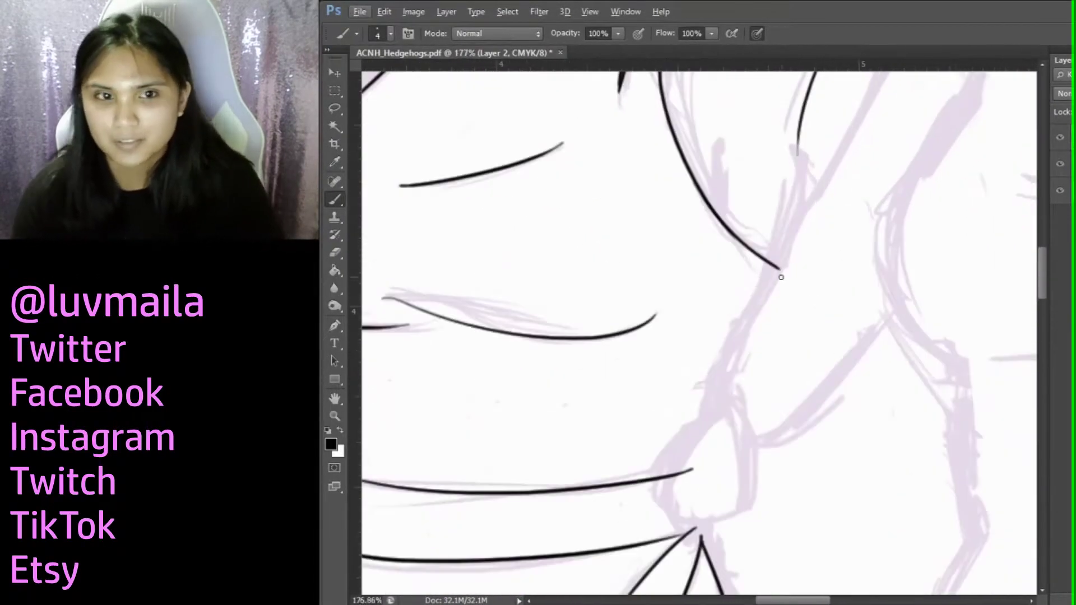
Ink the torso side below the right armhole and the fold lines inside the right upper arm
scroll(773, 276, "up", 2)
left_click_drag(776, 267, 708, 419)
scroll(732, 105, "down", 3)
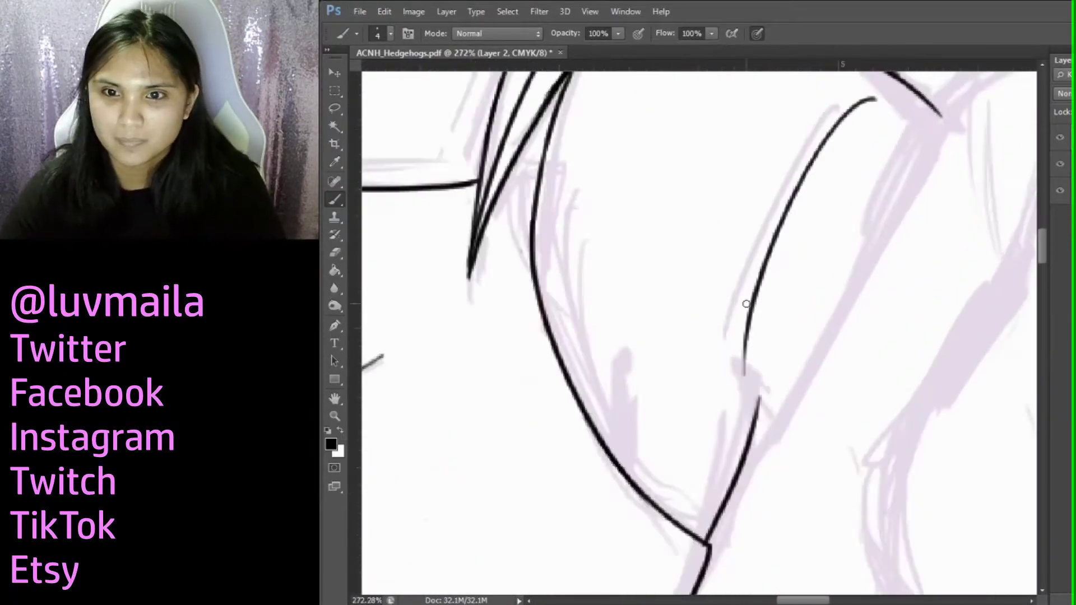
Ink the outer edge of the middle character's right upper arm and the short folds beside the armhole
scroll(821, 150, "up", 1)
left_click_drag(625, 440, 738, 222)
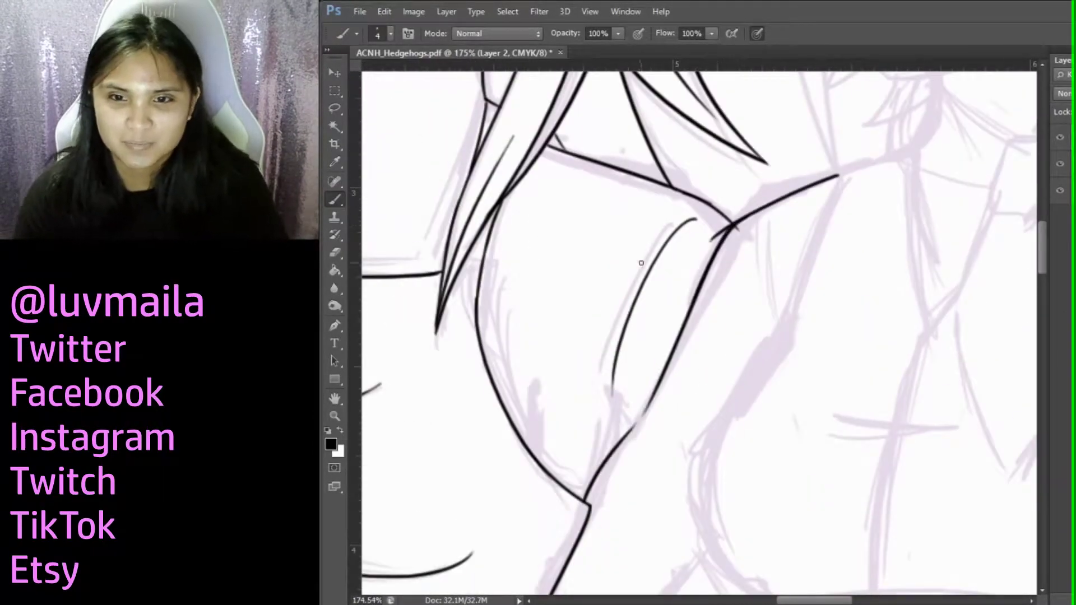
scroll(729, 221, "up", 2)
scroll(905, 308, "down", 4)
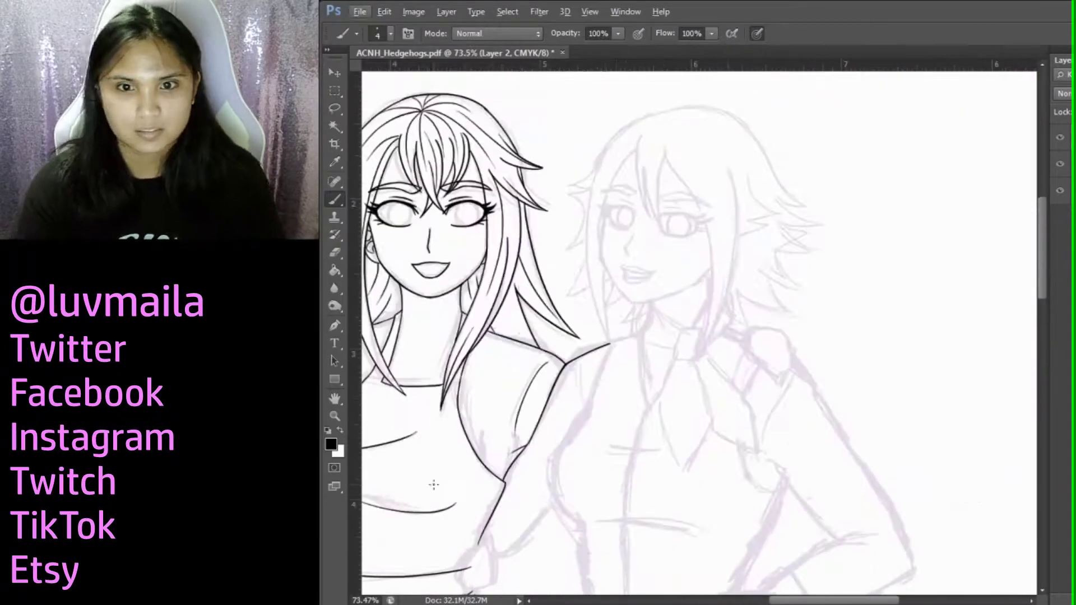
scroll(774, 336, "up", 3)
left_click_drag(637, 434, 698, 419)
scroll(773, 375, "down", 4)
Ink part of the rightmost character's left torso side, plus the left band of the neck scarf and its knot
scroll(625, 297, "up", 4)
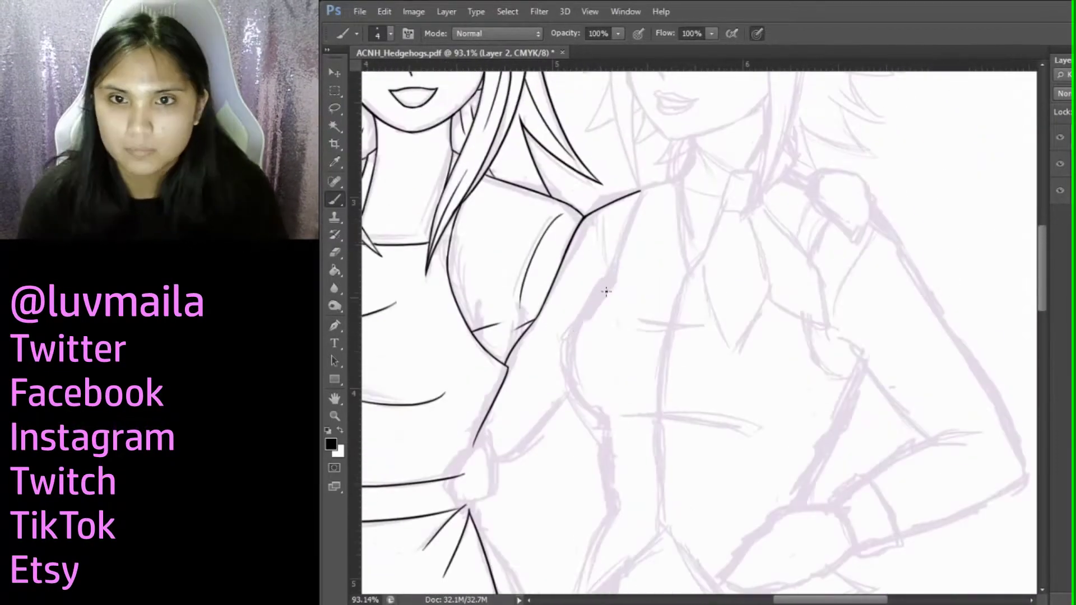
scroll(553, 296, "up", 1)
scroll(605, 385, "down", 3)
scroll(679, 283, "up", 4)
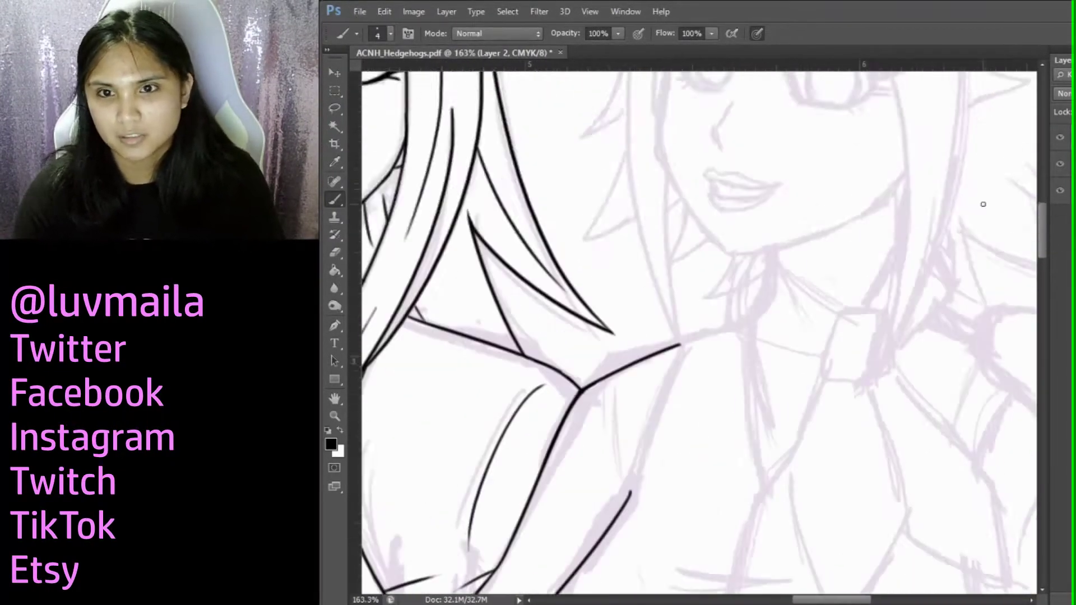
left_click_drag(818, 367, 678, 283)
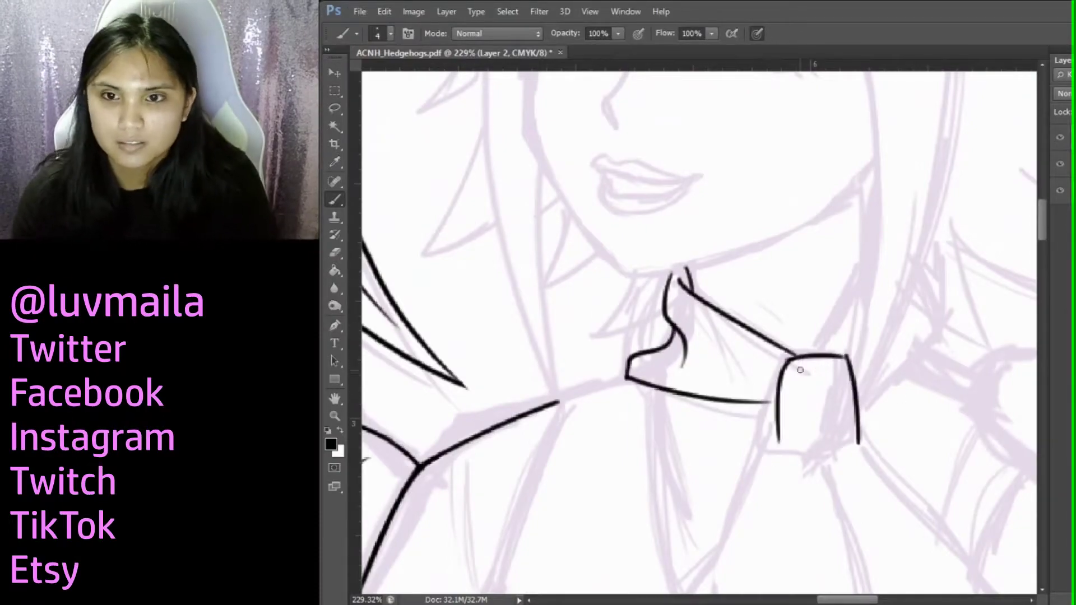
Ink the scarf's right band with its curled end and folds, and the short neck line above it
scroll(728, 308, "right", 2)
left_click_drag(745, 184, 701, 353)
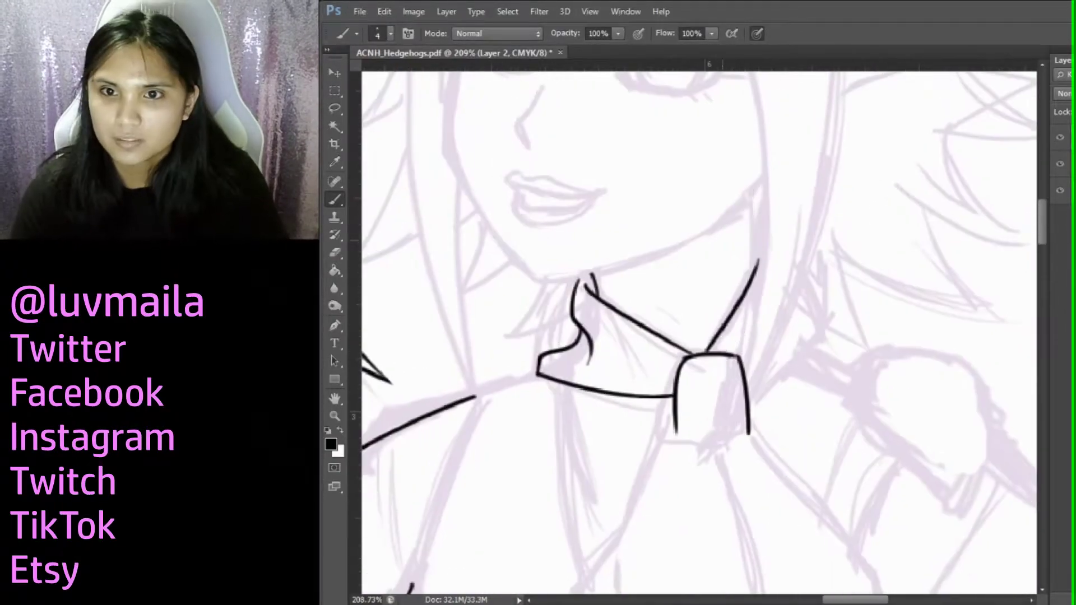
scroll(672, 309, "down", 2)
scroll(654, 304, "up", 2)
mouse_move(615, 291)
left_mouse_down()
mouse_move(621, 350)
mouse_move(553, 409)
left_mouse_up()
left_click_drag(616, 323, 577, 363)
scroll(723, 288, "up", 2)
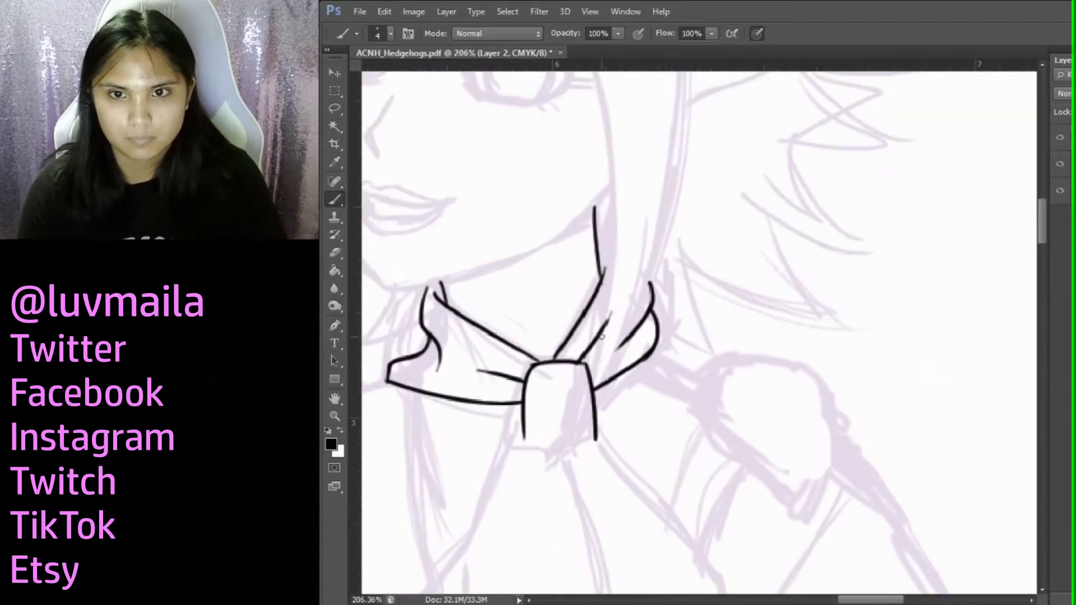
Ink the bottom of the scarf knot and the pointed front tail with its fold lines
scroll(721, 286, "down", 1)
mouse_move(572, 132)
left_mouse_down()
mouse_move(502, 292)
mouse_move(571, 524)
mouse_move(602, 569)
left_mouse_up()
mouse_move(617, 140)
left_mouse_down()
mouse_move(691, 312)
mouse_move(603, 538)
left_mouse_up()
left_click_drag(587, 145, 604, 347)
left_click_drag(594, 221, 566, 292)
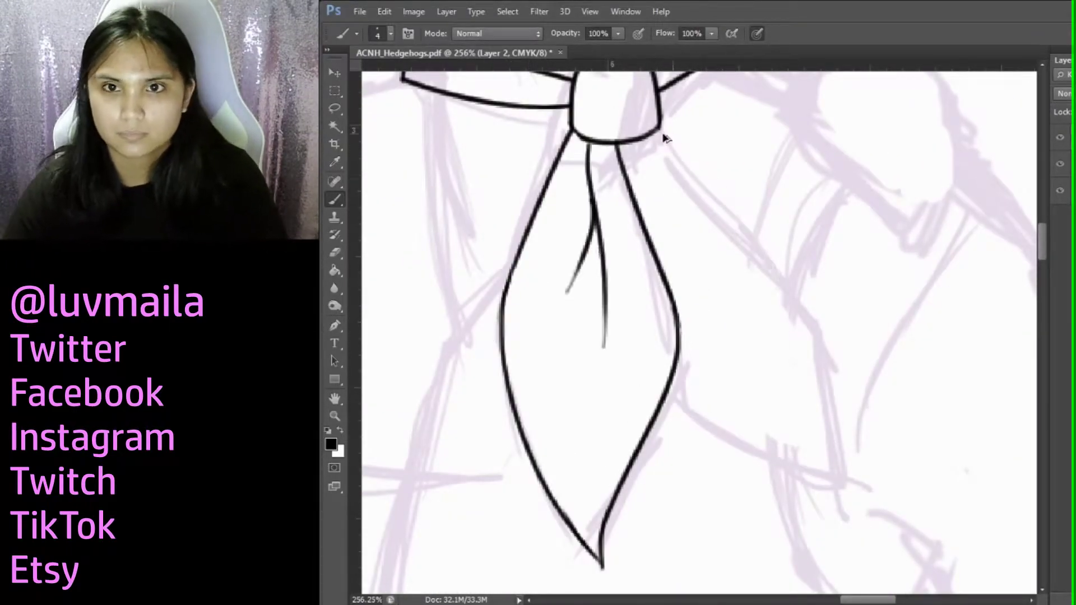
Ink the scarf's second tail with its folds, the left shoulder and armhole seam, and the neckline beside the knot
left_click_drag(659, 133, 754, 457)
left_click_drag(672, 381, 759, 463)
scroll(646, 188, "down", 1)
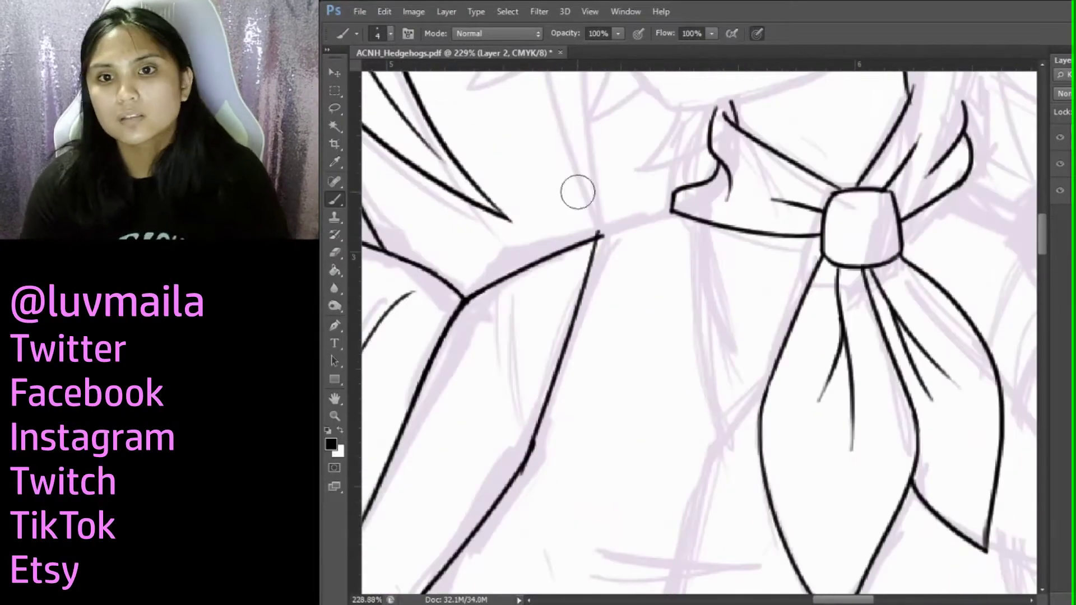
scroll(569, 343, "down", 4)
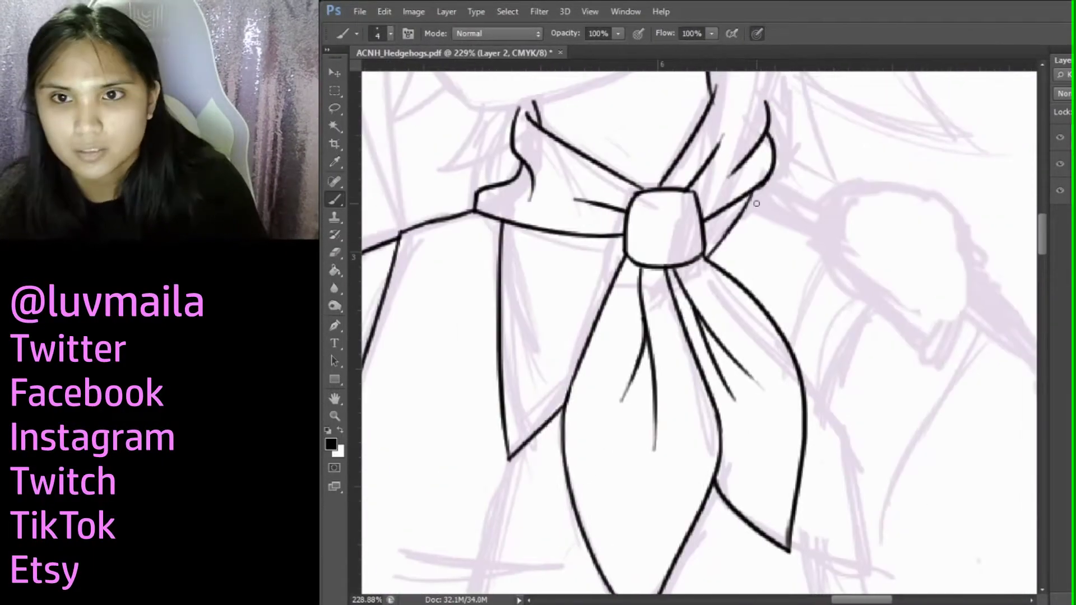
Ink the left contour of the bust, waist and hip, the right waist side and the top's pointed front hem
scroll(569, 343, "down", 3)
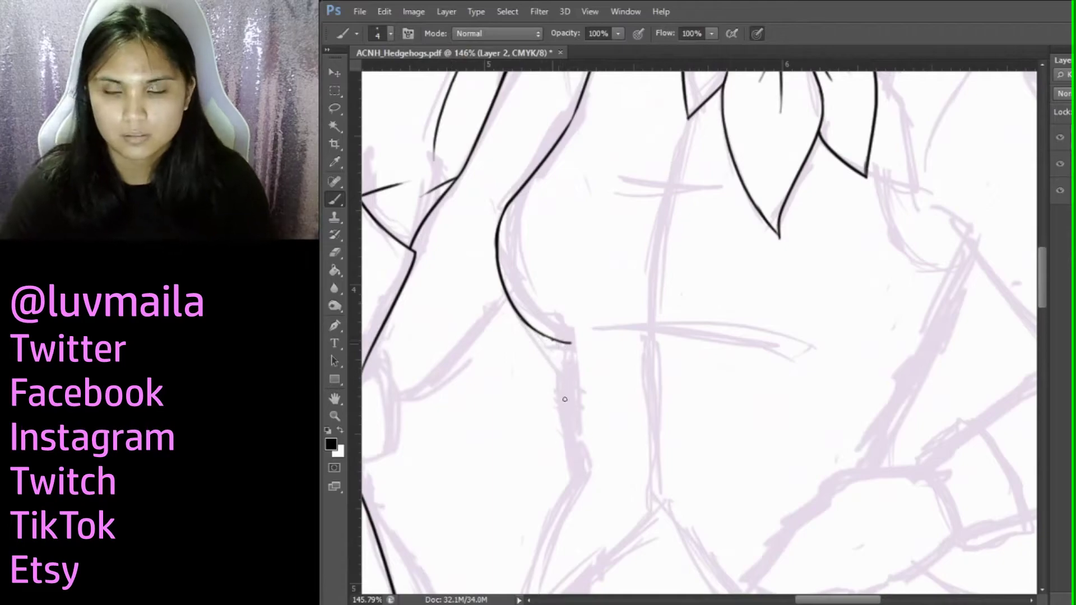
scroll(551, 344, "down", 6)
scroll(666, 244, "up", 2)
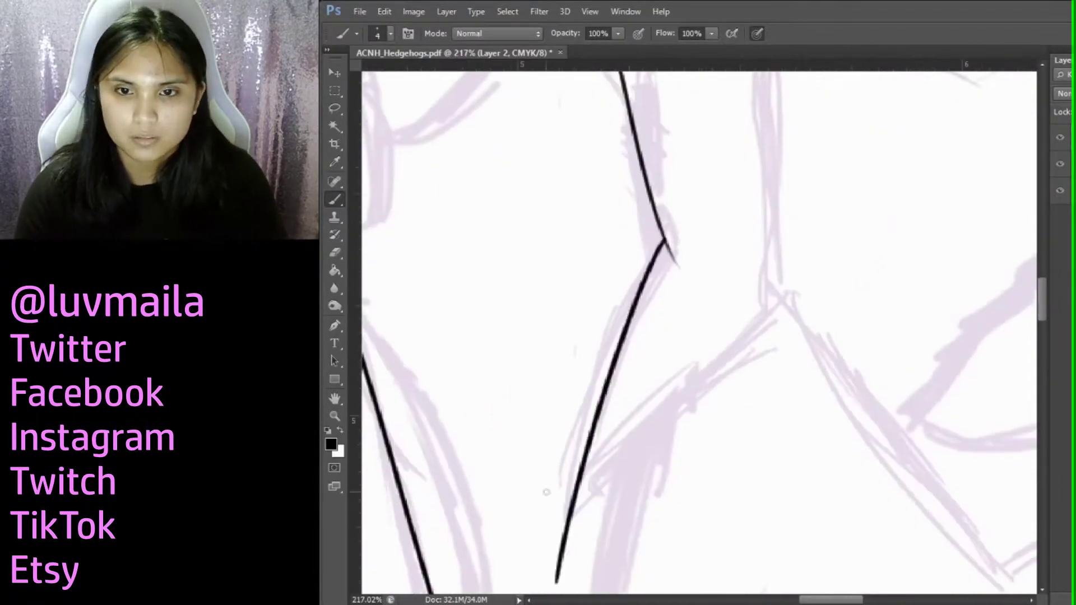
scroll(666, 244, "down", 8)
scroll(667, 529, "down", 1)
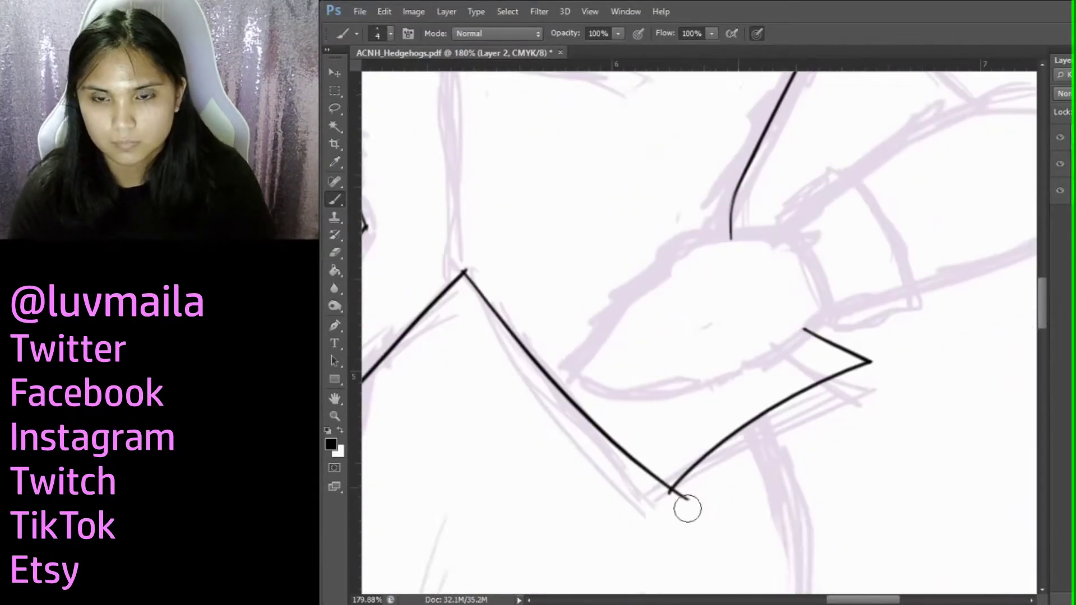
Ink the top's center front line, the fold under the bust, the left lapel and the crease inside the left arm
scroll(667, 529, "up", 6)
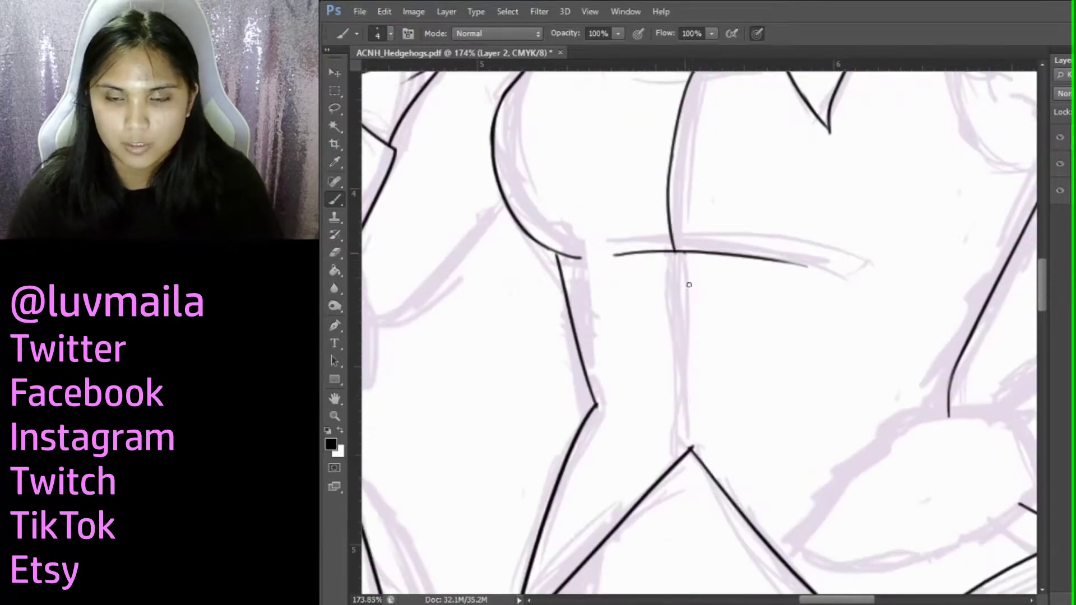
scroll(685, 463, "up", 5)
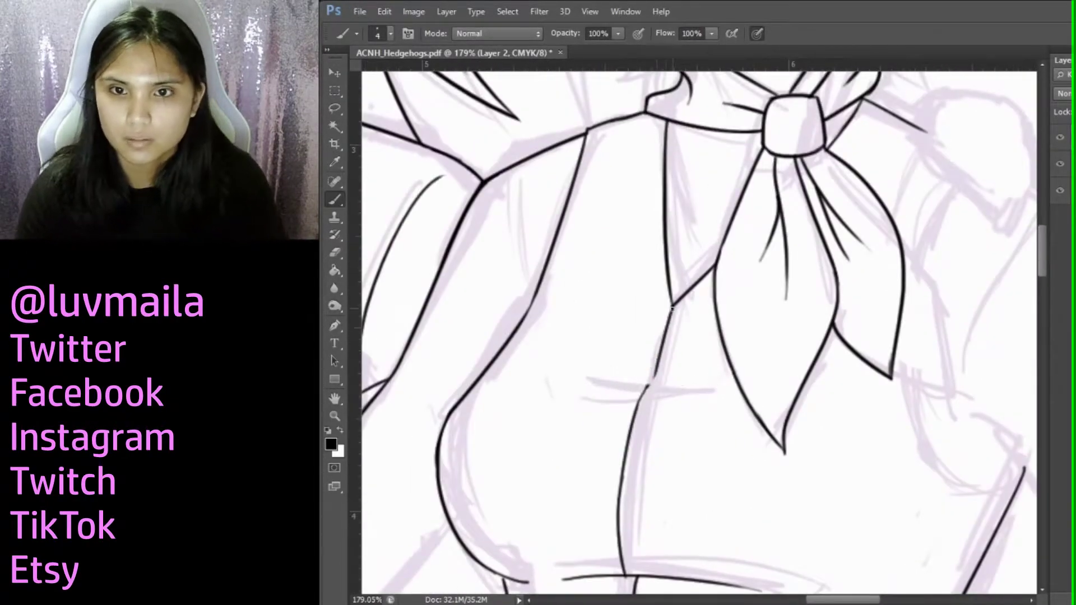
scroll(620, 269, "down", 6)
scroll(493, 261, "up", 5)
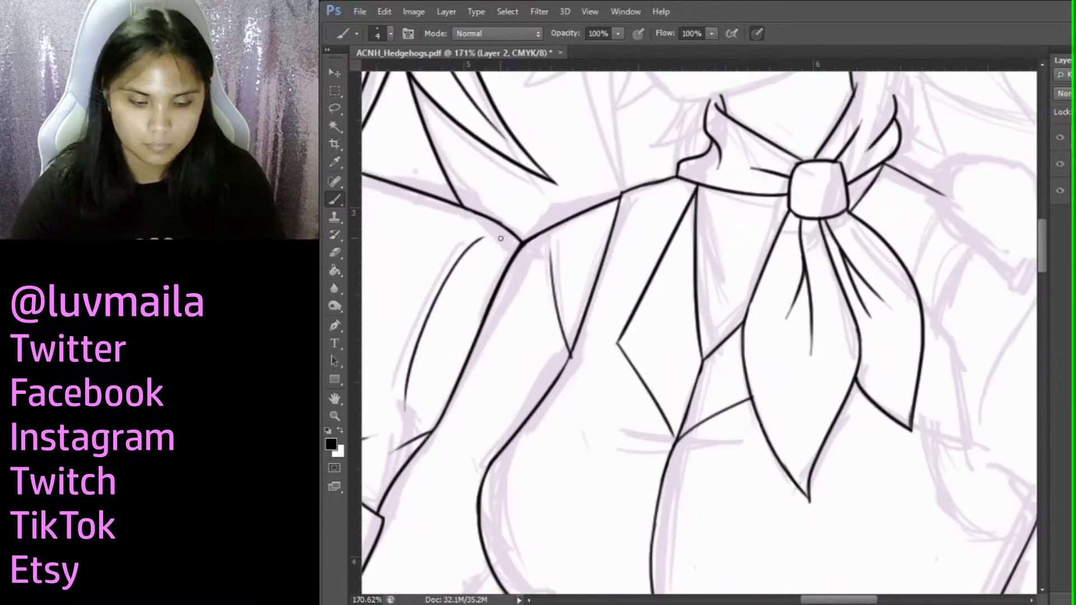
Ink the right armpit folds, the curved right armhole, and the inner and outer edges of the right upper sleeve
scroll(513, 388, "down", 5)
scroll(704, 517, "up", 3)
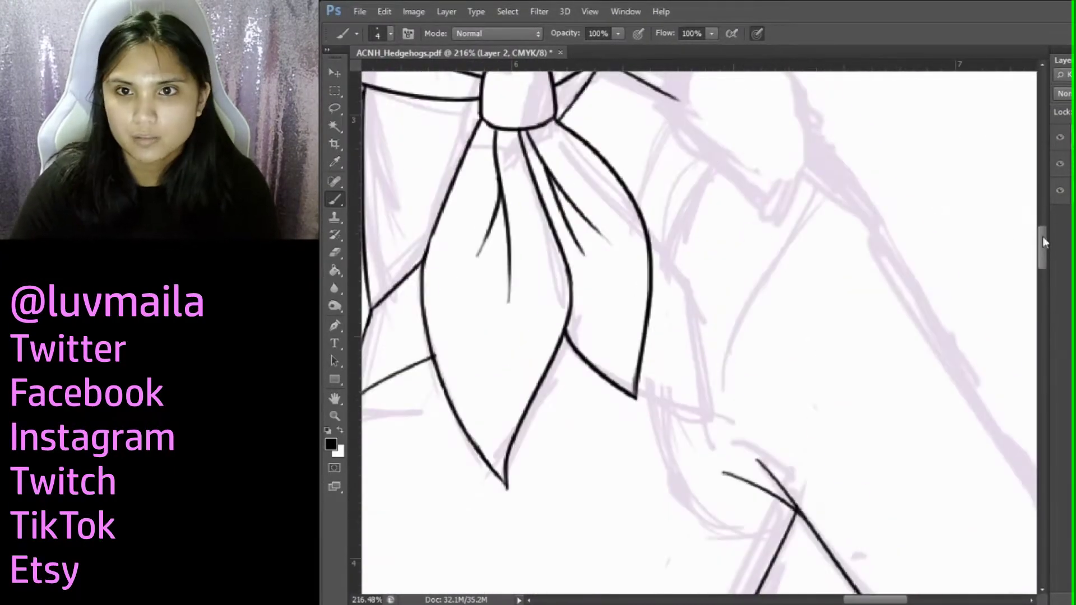
scroll(704, 517, "down", 5)
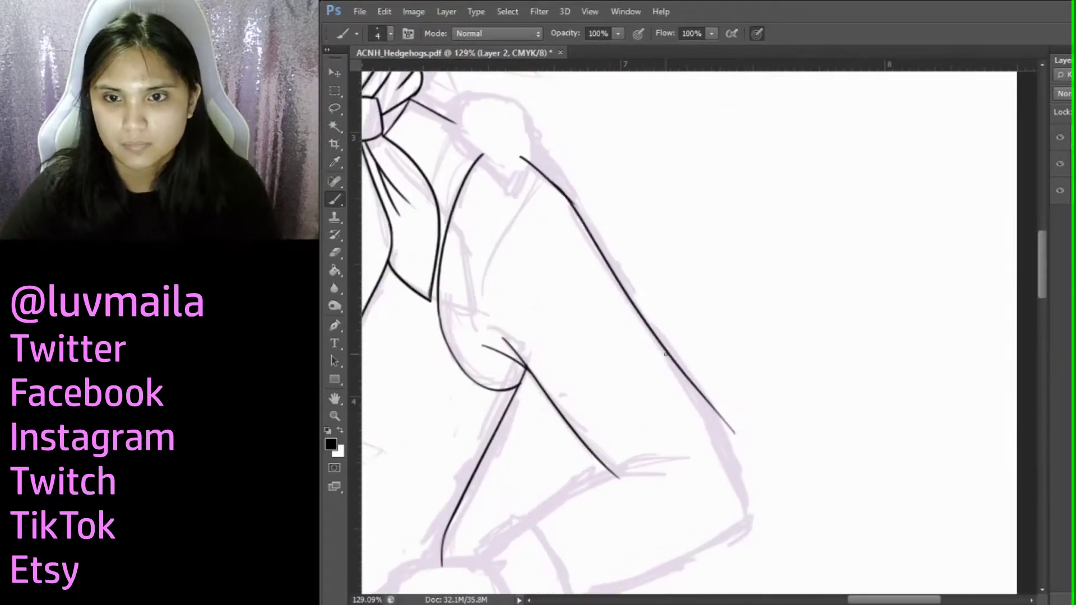
Ink the bent right forearm from elbow to wrist with its elbow folds, and outline the sleeve cuff
scroll(731, 257, "up", 5)
left_click_drag(535, 259, 807, 167)
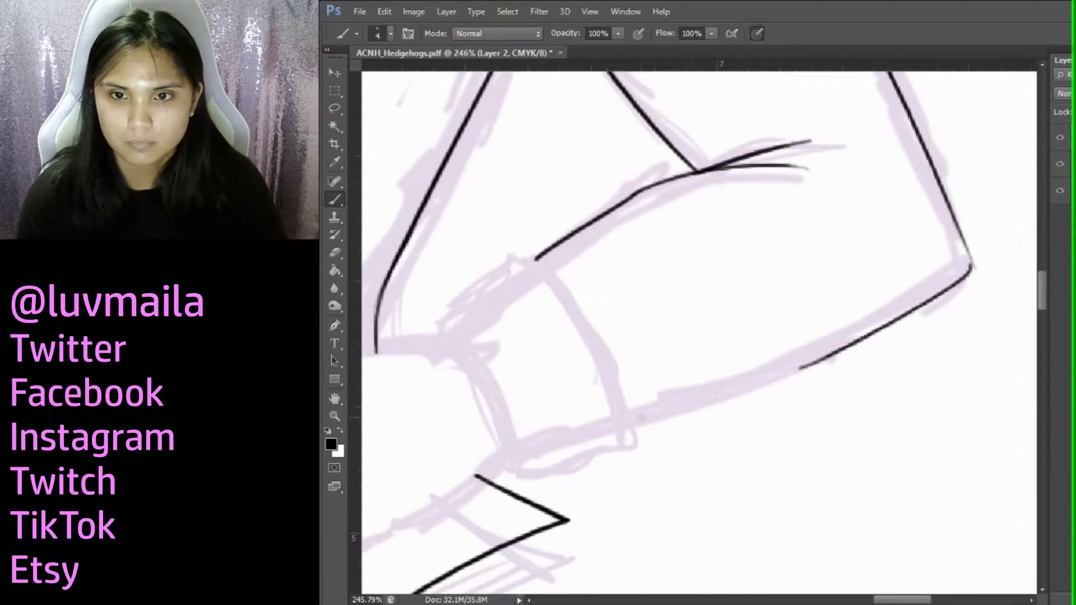
left_click_drag(641, 425, 841, 348)
scroll(729, 393, "up", 3)
left_click_drag(507, 328, 605, 250)
left_click_drag(580, 460, 714, 440)
left_click_drag(608, 250, 709, 443)
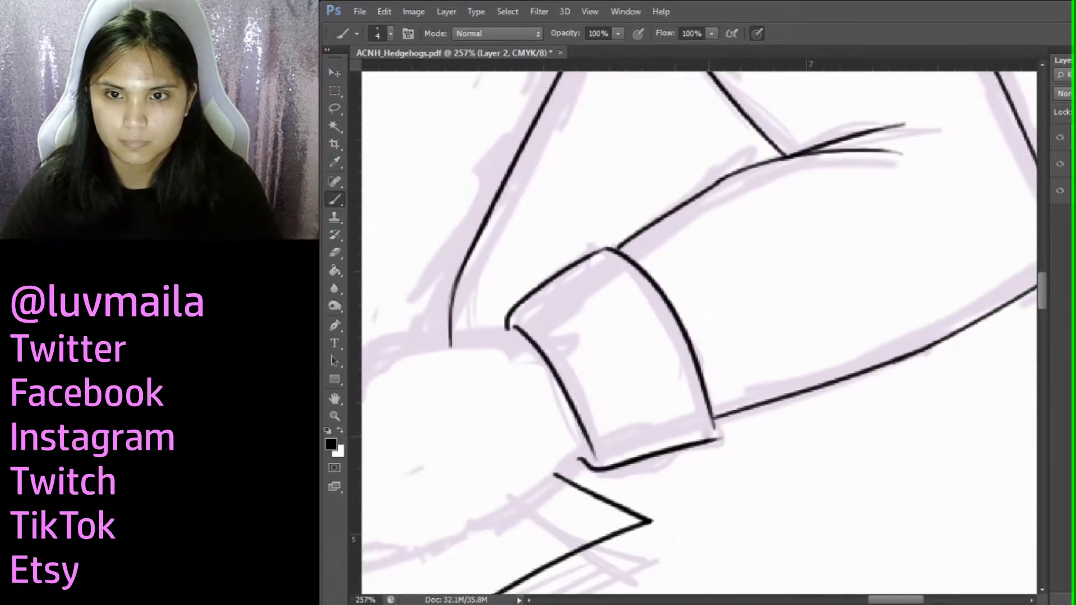
Ink the left and right contours of the rightmost character's hips, redoing the left stroke, and the slanted line along the thigh
scroll(708, 445, "down", 5)
scroll(475, 328, "up", 3)
left_click_drag(1041, 261, 1042, 345)
left_click_drag(554, 128, 566, 511)
key("ctrl+z")
left_click_drag(896, 154, 814, 527)
scroll(804, 415, "down", 2)
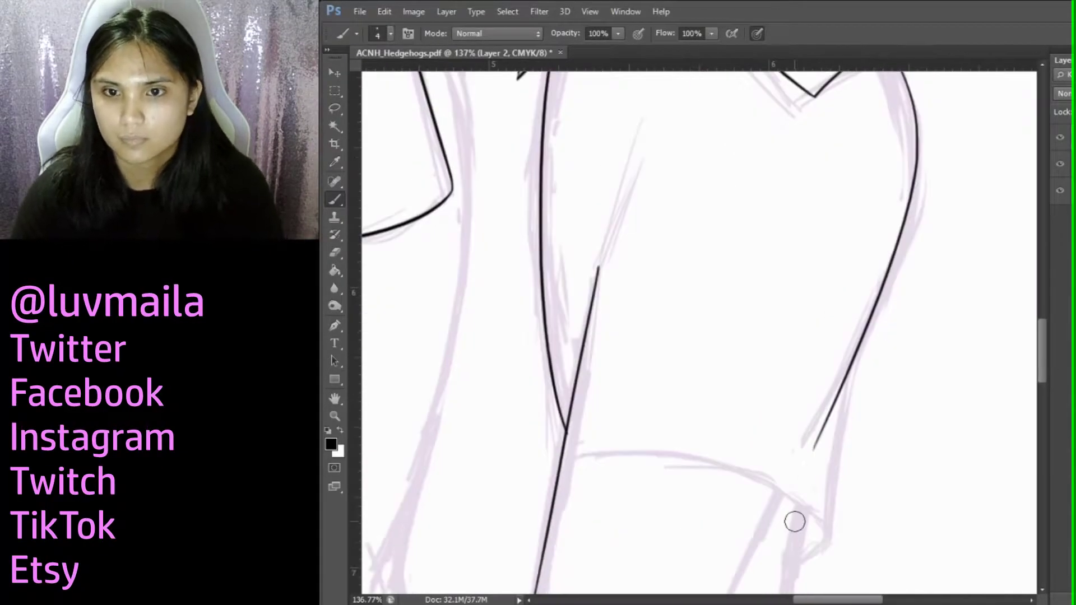
Ink the skirt's curved bottom hem and its straight right edge down to the pointed corner
scroll(735, 455, "down", 2)
scroll(403, 298, "up", 2)
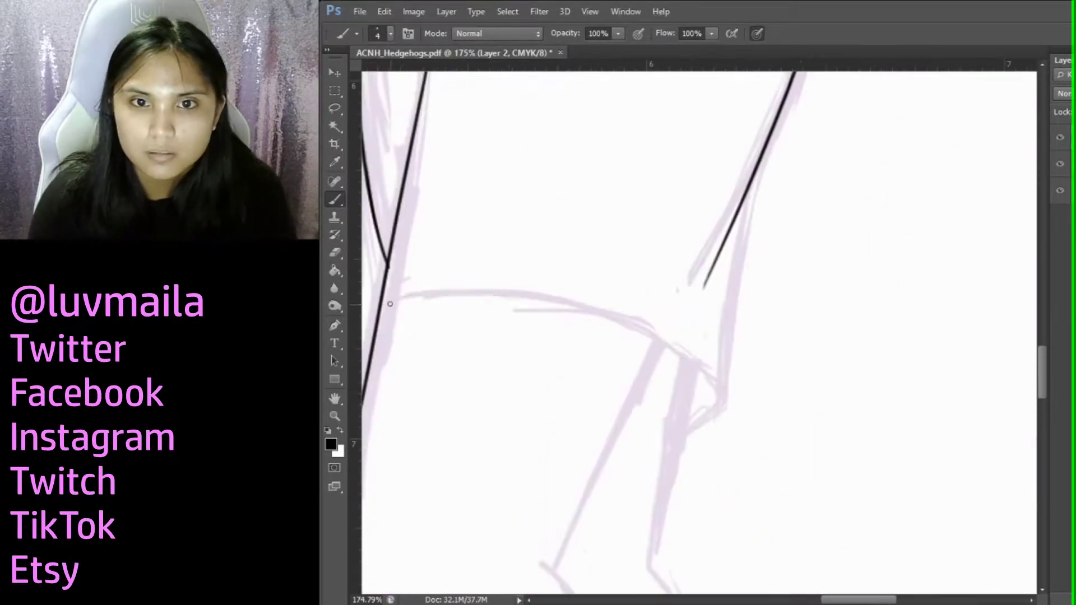
left_click_drag(381, 306, 795, 389)
left_click_drag(738, 424, 631, 314)
scroll(723, 432, "down", 2)
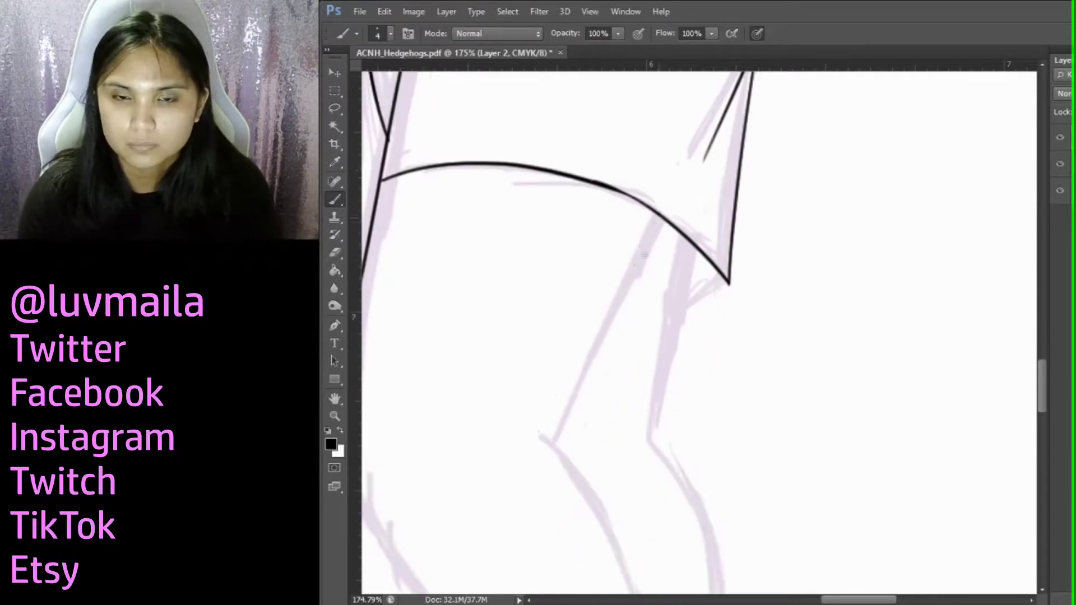
Ink both edges of the front leg's thigh below the hem and the rounded front of its knee
scroll(616, 330, "down", 2)
left_click_drag(589, 430, 660, 321)
left_click_drag(1043, 320, 1019, 401)
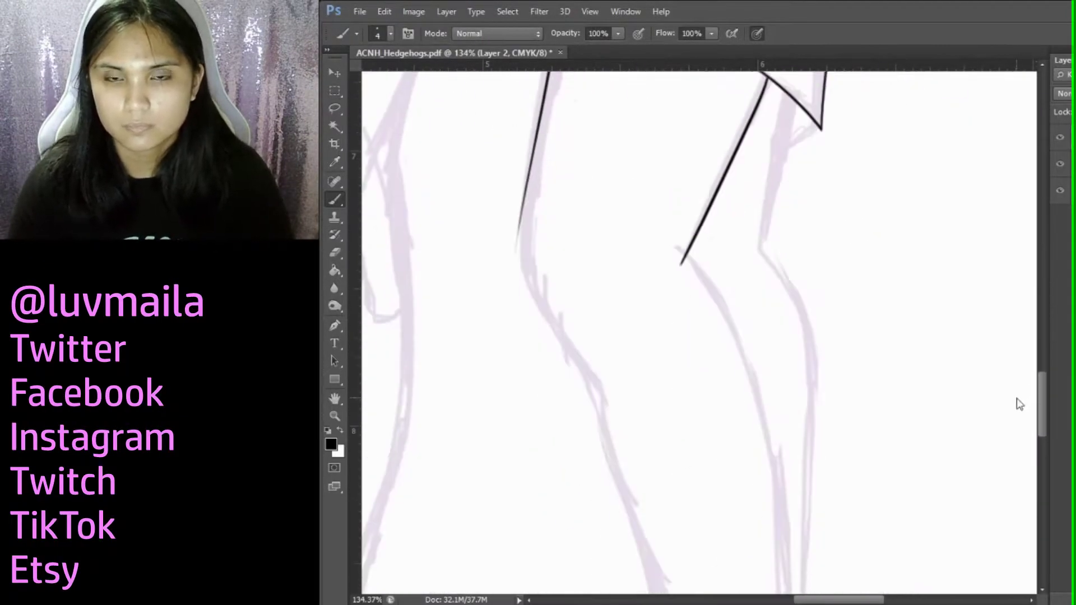
left_click_drag(535, 222, 557, 444)
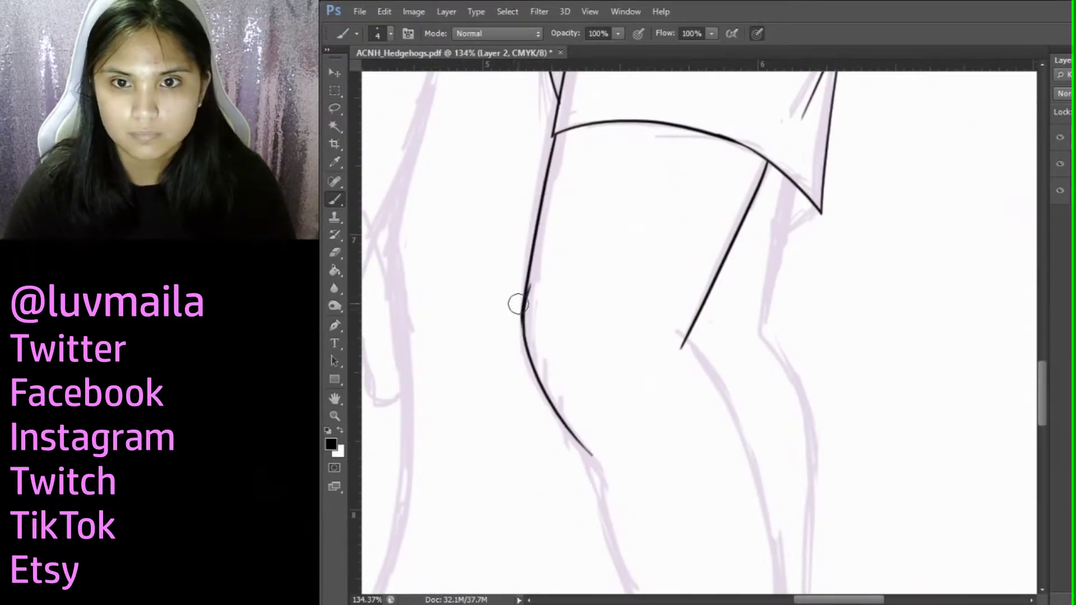
scroll(668, 298, "down", 3)
Ink the back of the front leg's calf from the knee bend downward
scroll(668, 155, "up", 4)
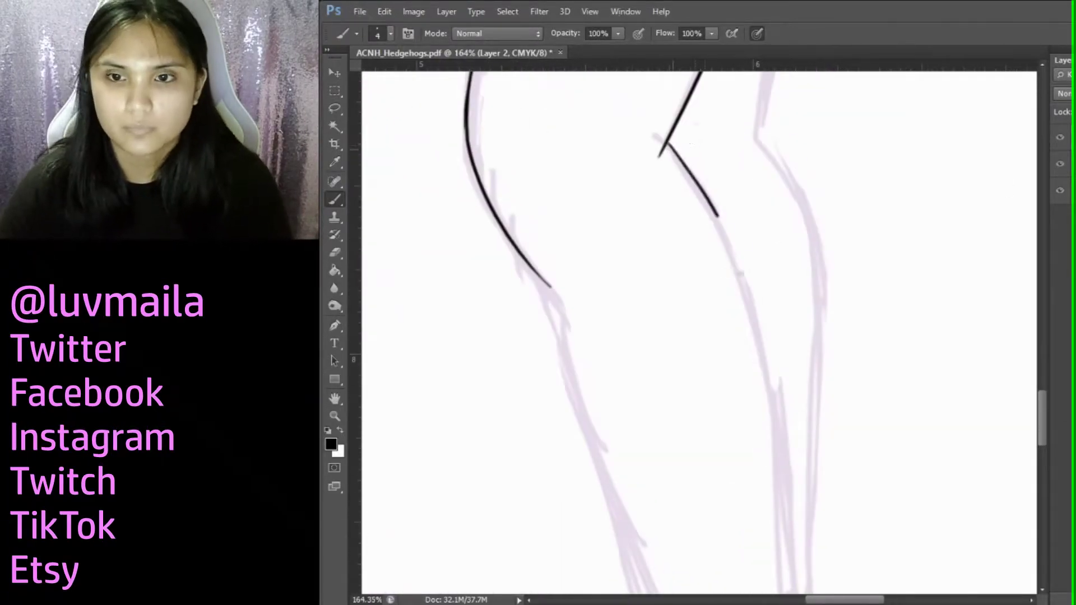
scroll(1044, 408, "down", 2)
left_click_drag(767, 314, 800, 505)
scroll(788, 481, "down", 3)
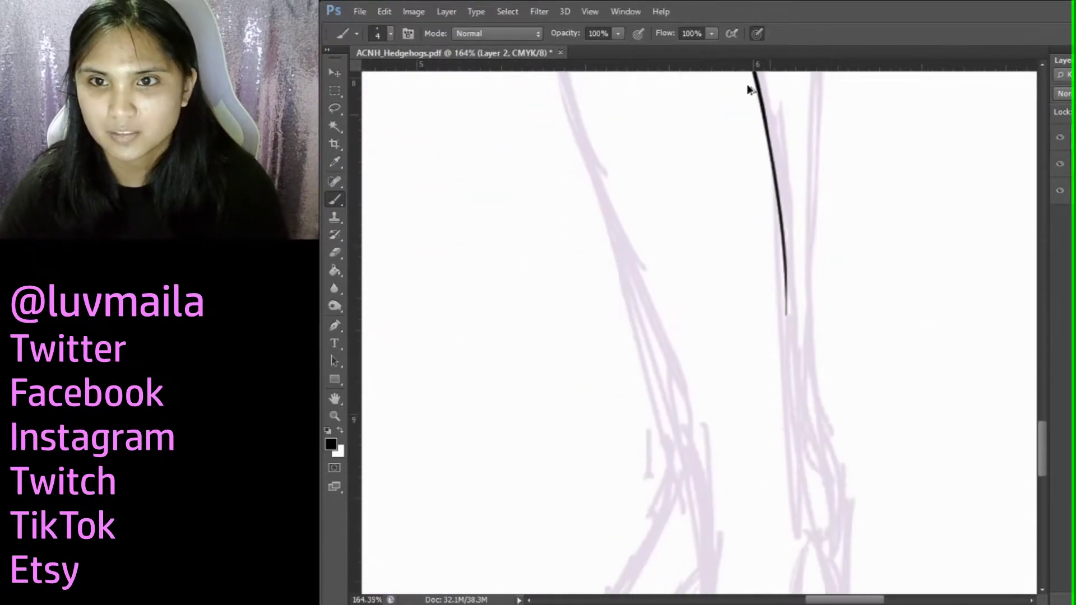
Ink the front leg's shin from below the knee to the instep, and continue the calf line to the ankle
scroll(795, 142, "down", 3)
scroll(796, 142, "up", 4)
left_click_drag(576, 202, 688, 493)
scroll(1038, 419, "down", 3)
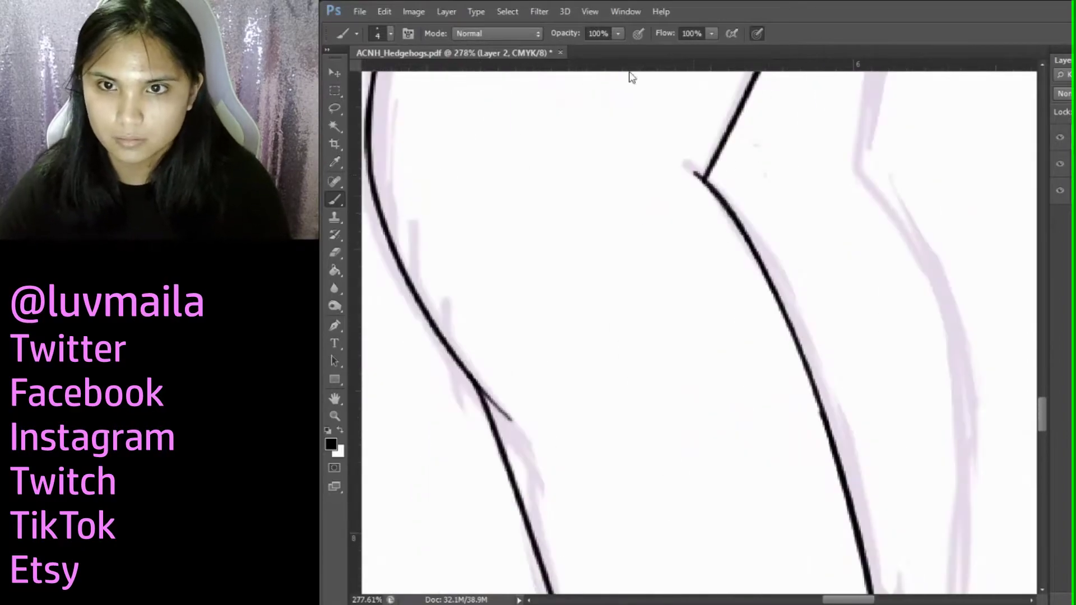
left_click_drag(706, 146, 782, 319)
scroll(609, 226, "up", 2)
left_click_drag(610, 227, 729, 560)
scroll(925, 381, "down", 3)
scroll(924, 382, "down", 1)
scroll(741, 271, "up", 2)
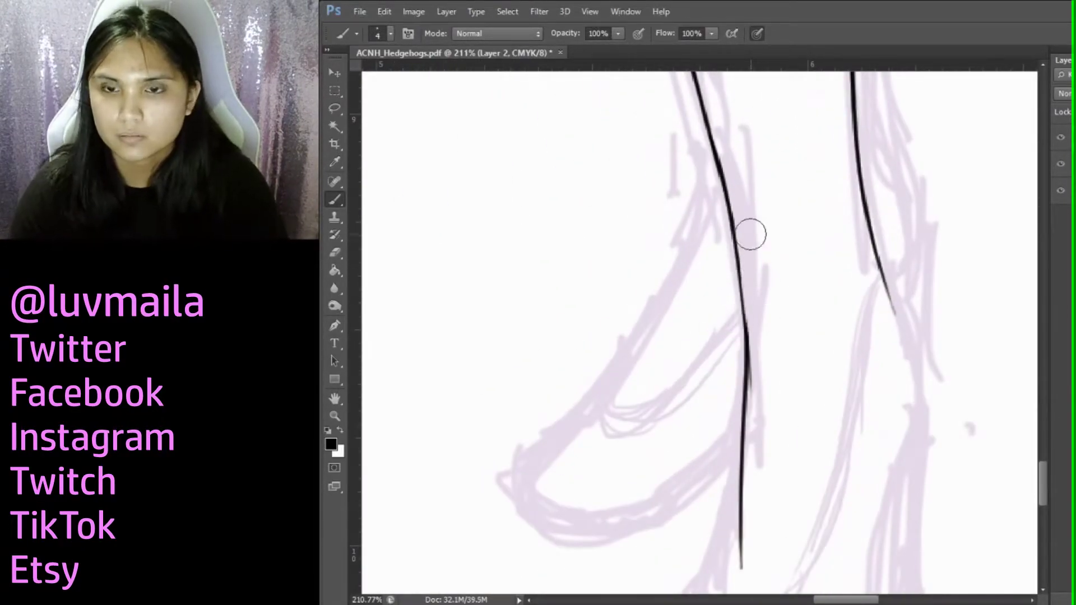
Ink the front foot's lower instep and the curved shoe opening from heel to toe
scroll(757, 265, "down", 3)
left_click_drag(701, 444, 745, 328)
left_click_drag(836, 318, 755, 476)
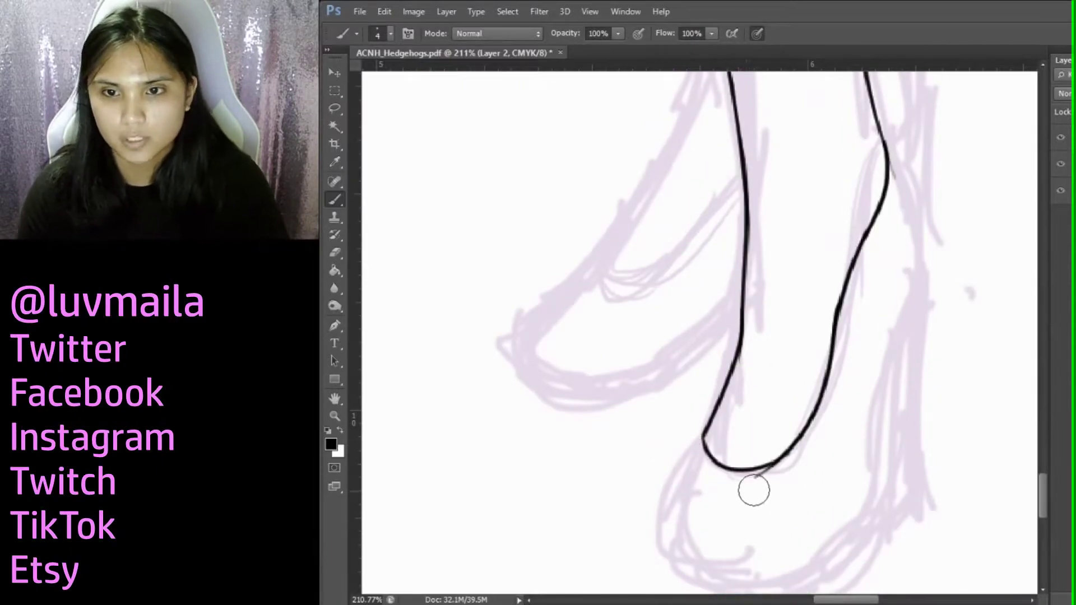
Ink the front shoe's rounded toe, its sole up through the arch, and the rear edge of the heel
scroll(748, 492, "down", 2)
left_click_drag(704, 336, 805, 493)
scroll(784, 449, "up", 1)
mouse_move(917, 219)
left_mouse_down()
mouse_move(904, 429)
mouse_move(720, 563)
left_mouse_up()
scroll(647, 447, "up", 1)
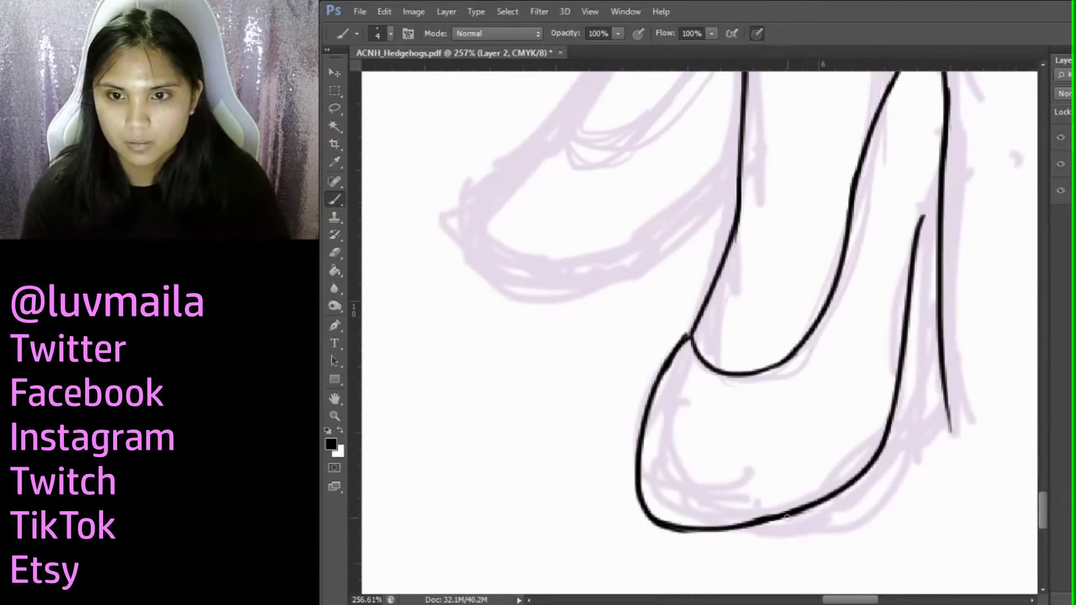
Undo the last heel strokes, then ink a shorter rear heel edge and close the heel's bottom
key("ctrl+alt+z")
key("ctrl+alt+z")
left_click_drag(938, 383, 909, 398)
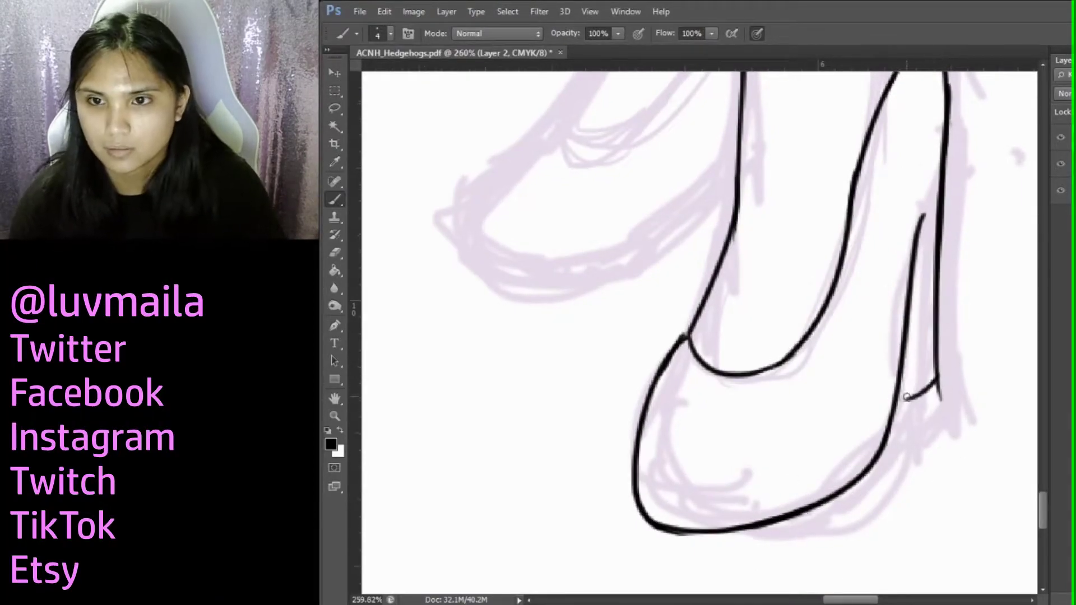
scroll(906, 402, "down", 1)
Ink the back leg's visible thigh edge below the hem and its calf contour down to the ankle
scroll(684, 409, "up", 10)
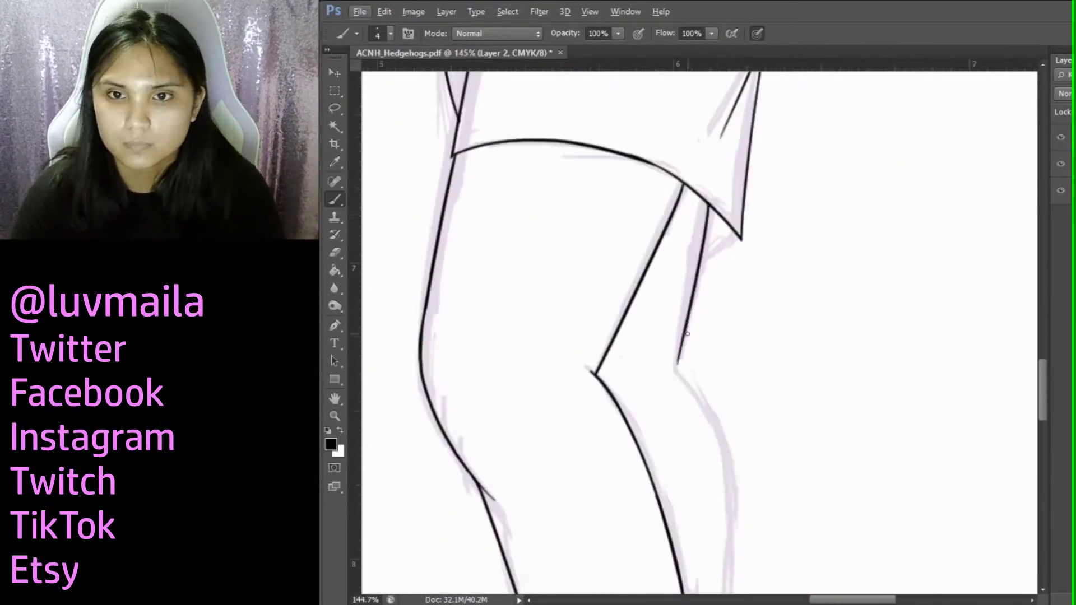
left_click_drag(751, 325, 792, 323)
scroll(793, 324, "down", 5)
left_click_drag(693, 199, 748, 483)
scroll(729, 392, "down", 2)
left_click_drag(732, 139, 740, 392)
scroll(667, 308, "down", 1)
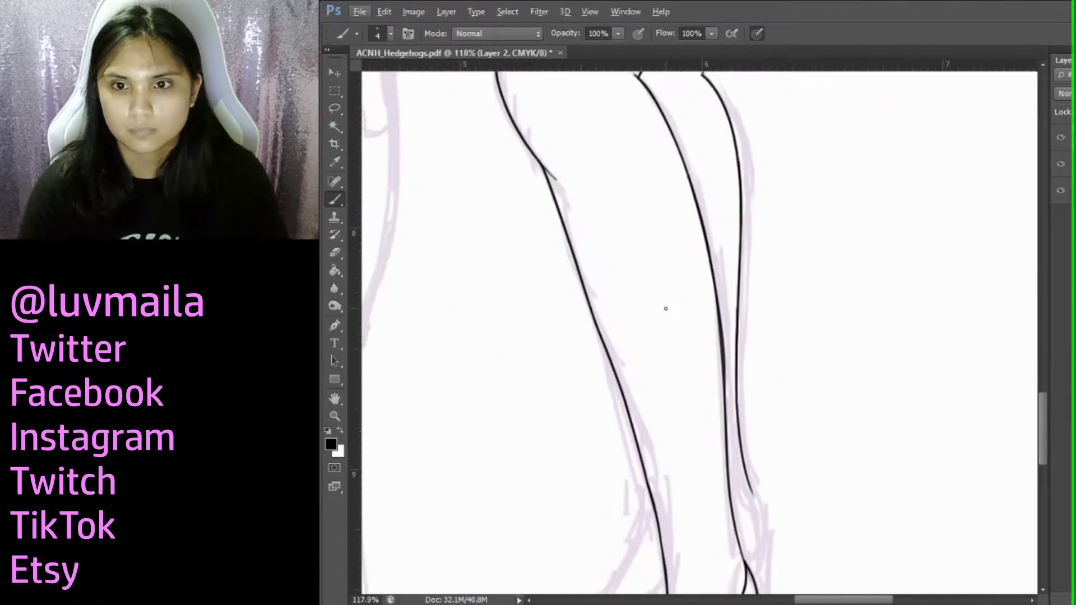
Ink the back foot's instep, its shoe opening, rounded toe and sole, and the back shoe's heel down to the tip
scroll(666, 309, "down", 2)
left_click_drag(650, 330, 577, 461)
scroll(585, 440, "up", 3)
scroll(566, 541, "up", 3)
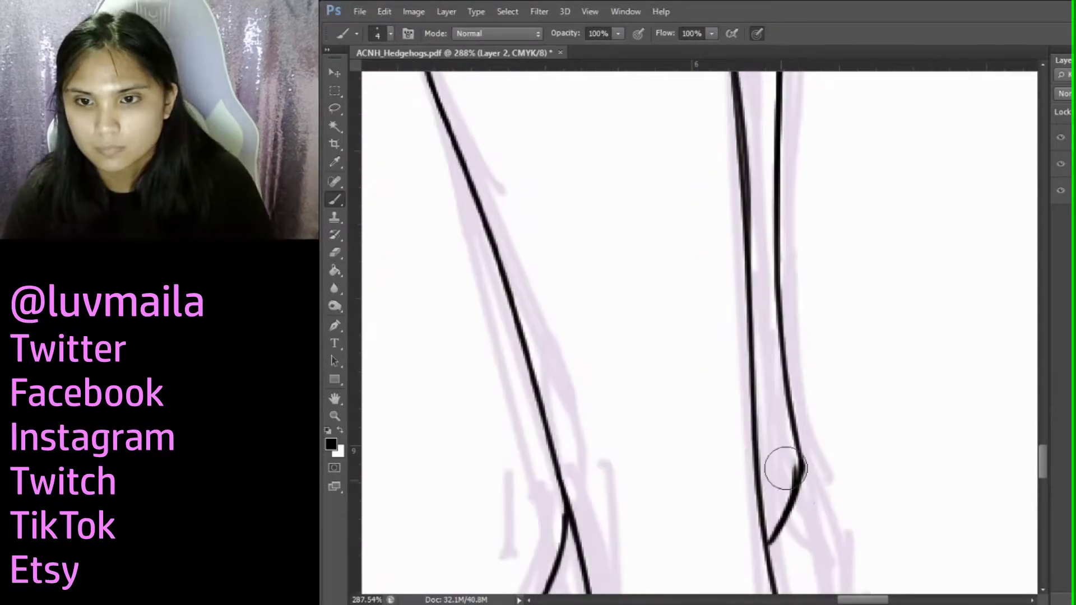
scroll(783, 483, "down", 5)
scroll(860, 377, "up", 4)
left_click_drag(549, 412, 462, 482)
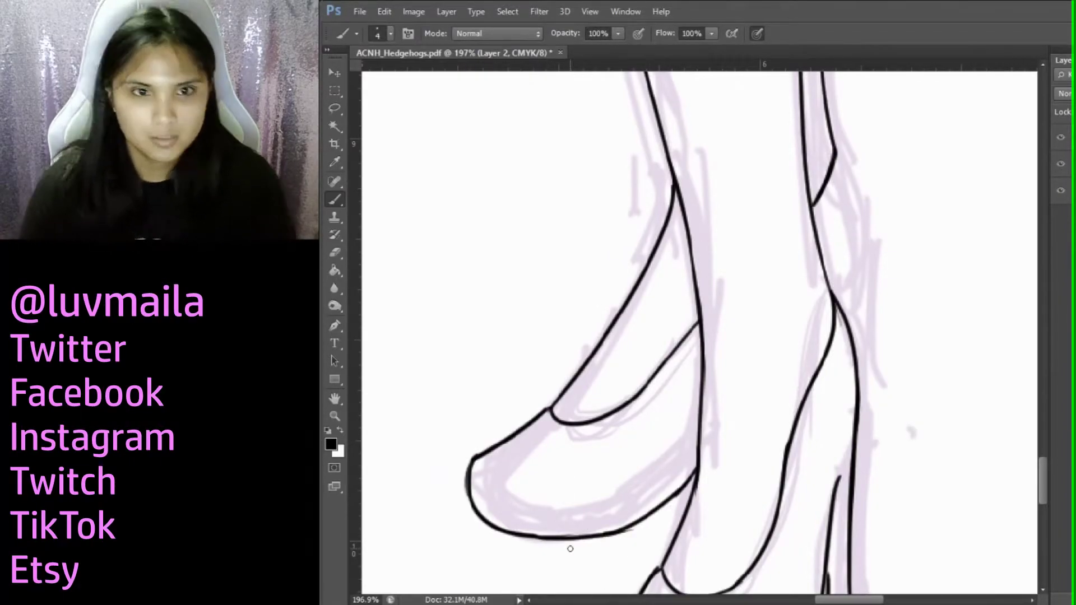
left_click_drag(869, 234, 867, 498)
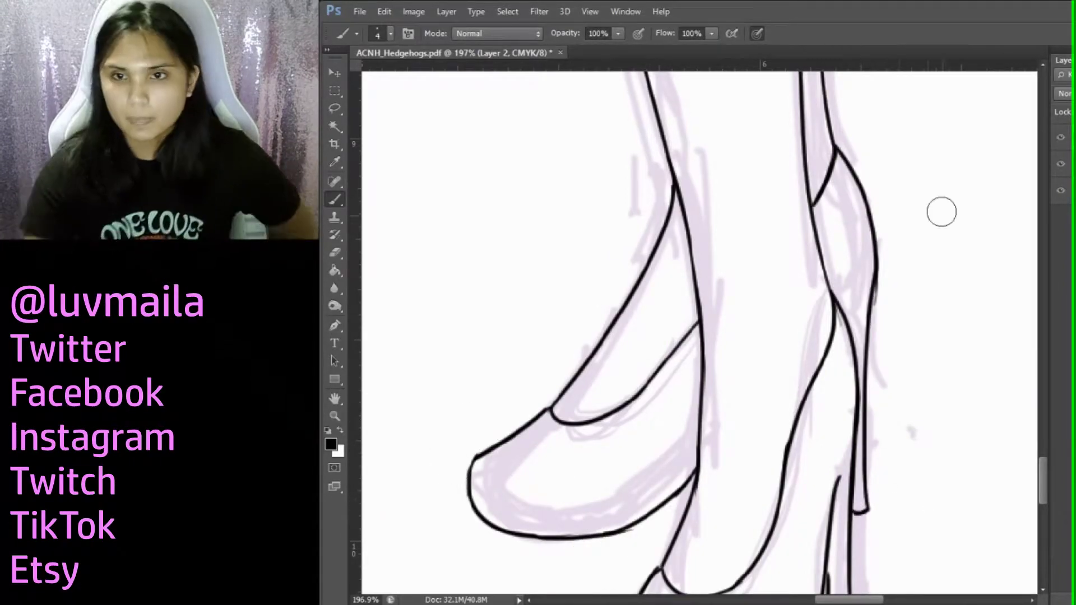
Ink the rightmost character's face contour from brow and cheek to the chin, and the jawline up toward the ear
scroll(928, 508, "down", 5)
scroll(894, 157, "up", 6)
mouse_move(511, 152)
left_mouse_down()
mouse_move(529, 241)
mouse_move(639, 564)
left_mouse_up()
scroll(710, 496, "up", 1)
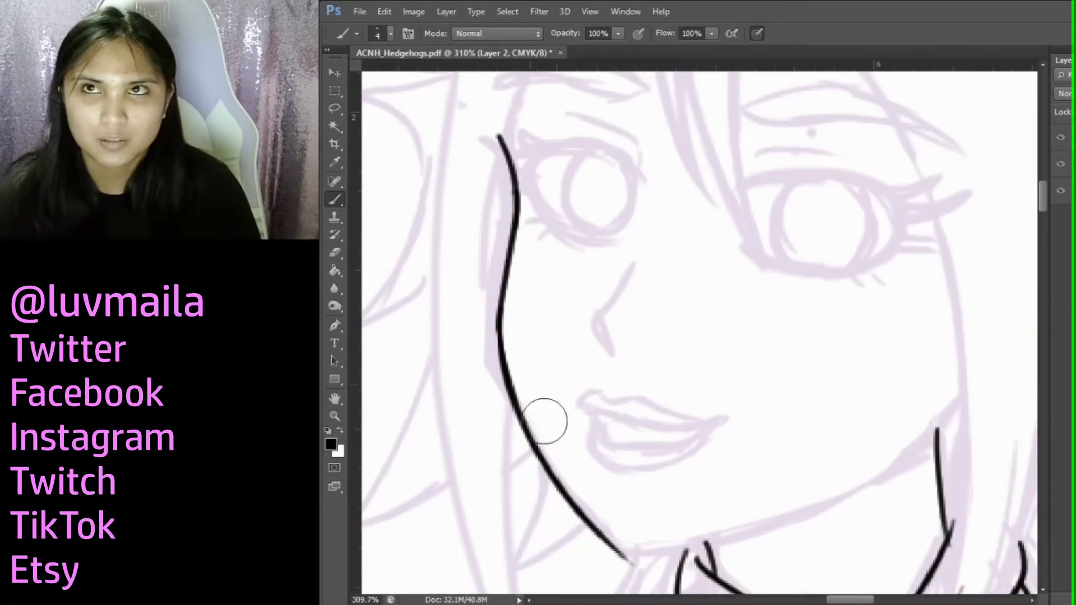
left_click_drag(698, 541, 953, 415)
scroll(620, 450, "down", 2)
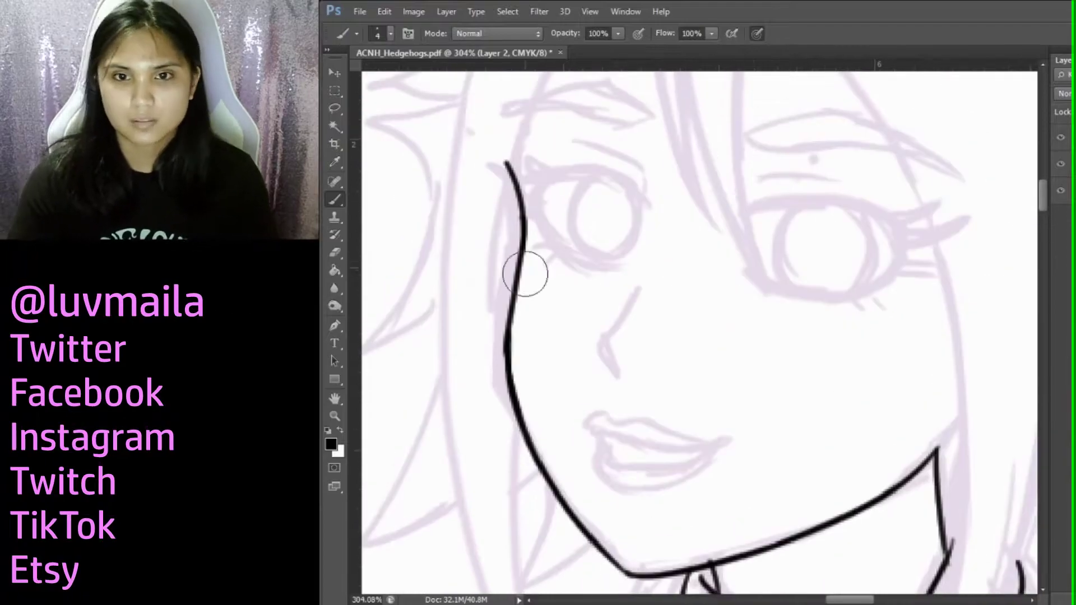
Ink the pointed centre bangs over the forehead and the curved bang framing the face's far side
scroll(636, 282, "up", 2)
left_click_drag(677, 143, 695, 406)
left_click_drag(666, 247, 697, 406)
left_click_drag(731, 219, 732, 432)
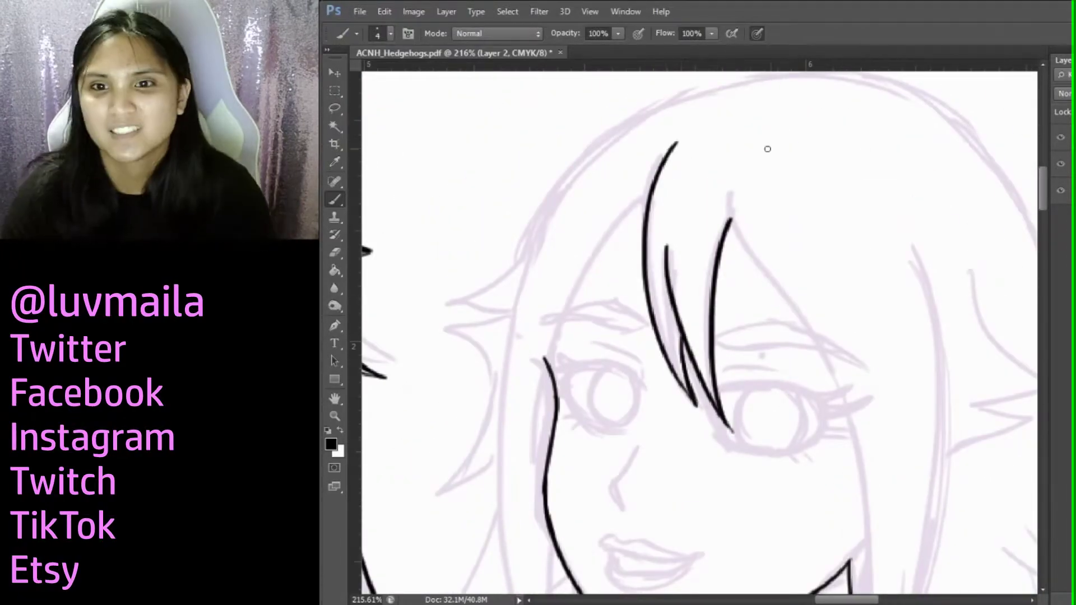
key("ctrl+z")
mouse_move(649, 193)
left_mouse_down()
mouse_move(594, 263)
mouse_move(556, 395)
left_mouse_up()
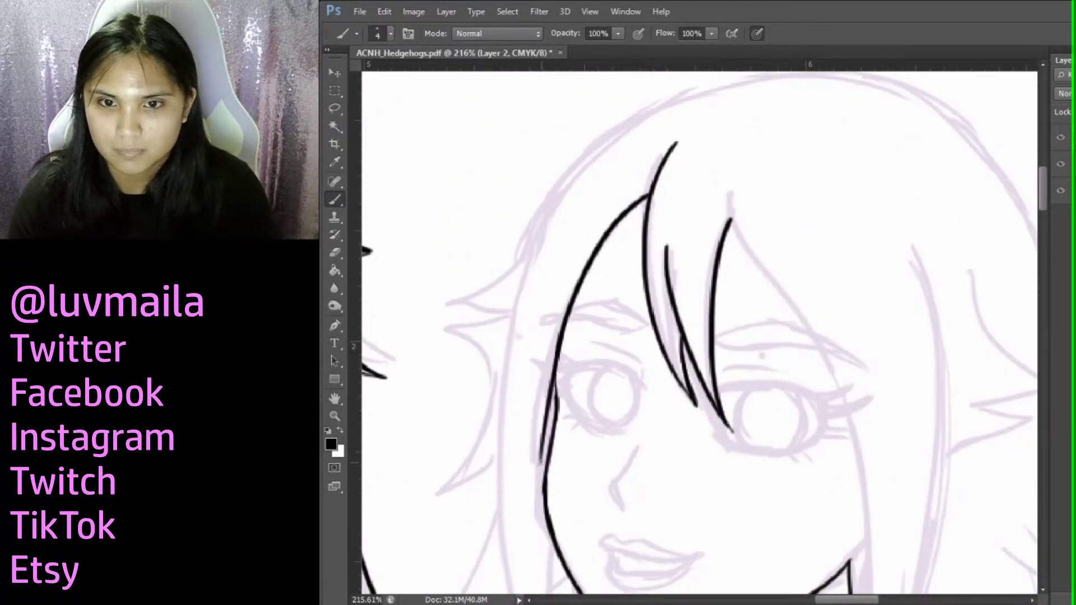
Ink the inner and outer edges of the long hair lock on the near side of the face, tapering to the scarf
scroll(560, 392, "down", 2)
left_click_drag(673, 133, 787, 510)
scroll(889, 187, "up", 2)
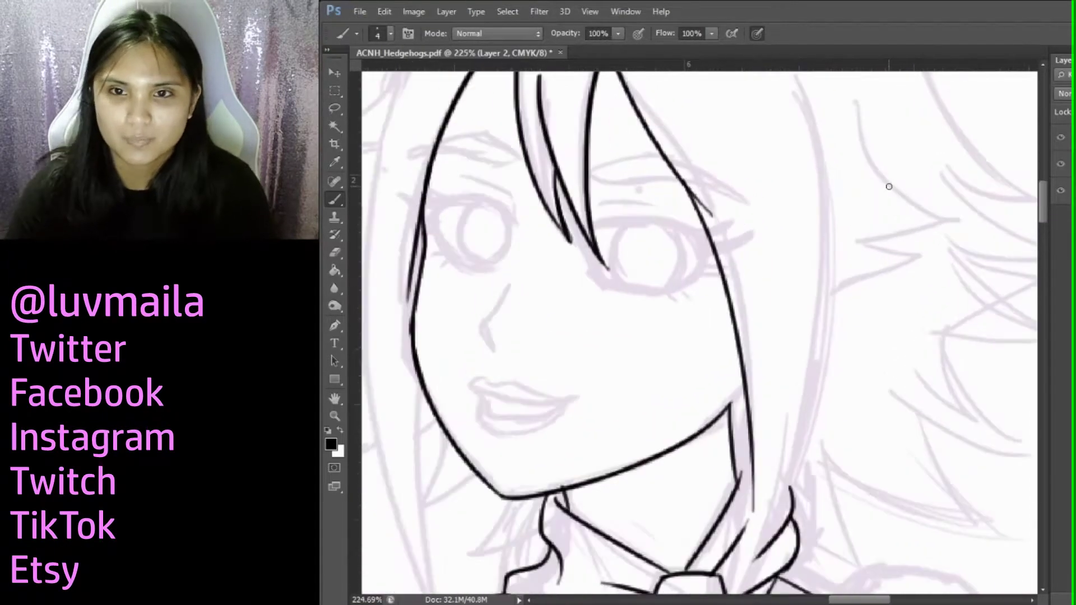
scroll(889, 186, "down", 3)
scroll(790, 342, "down", 2)
left_click_drag(741, 224, 751, 498)
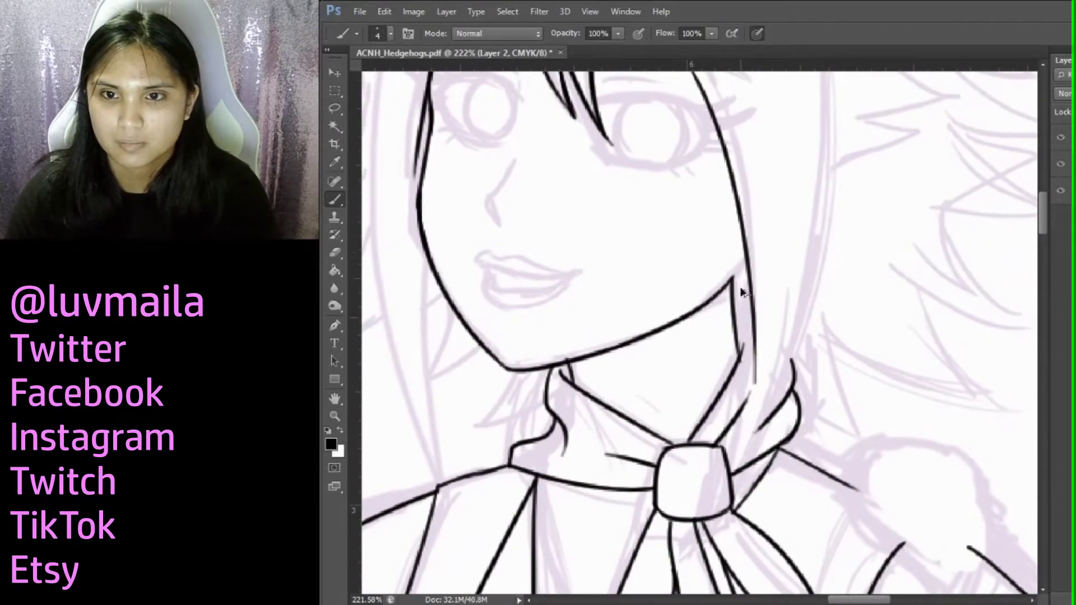
key("ctrl+z")
scroll(775, 151, "up", 1)
scroll(806, 194, "up", 1)
left_click_drag(835, 95, 771, 549)
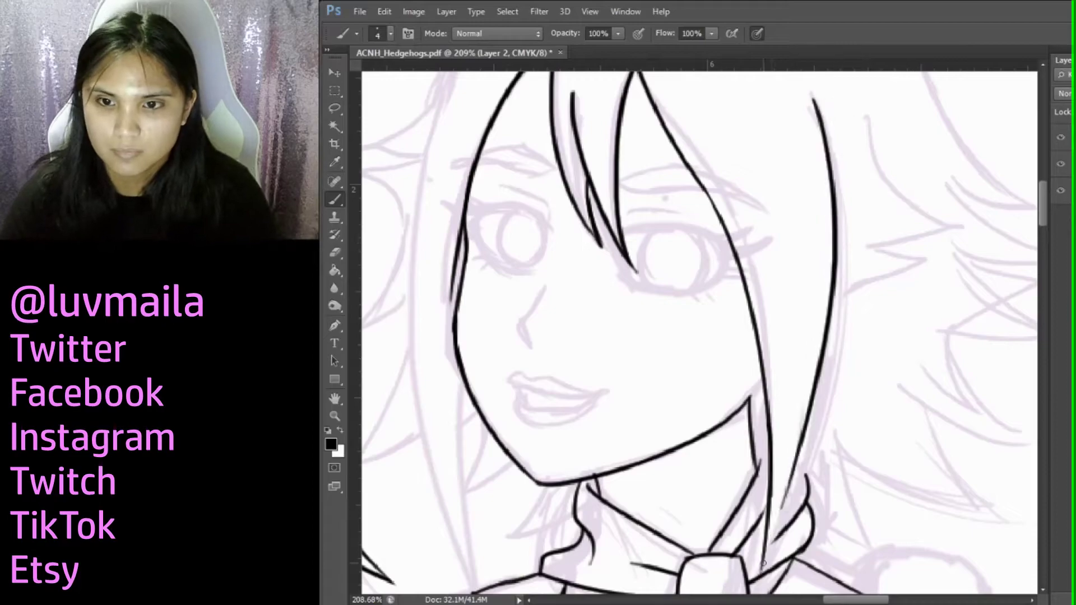
Ink the scarf's folds around the neck, and the far side of the head outline with the adjoining lock's inner edge
scroll(762, 340, "down", 1)
scroll(556, 411, "up", 1)
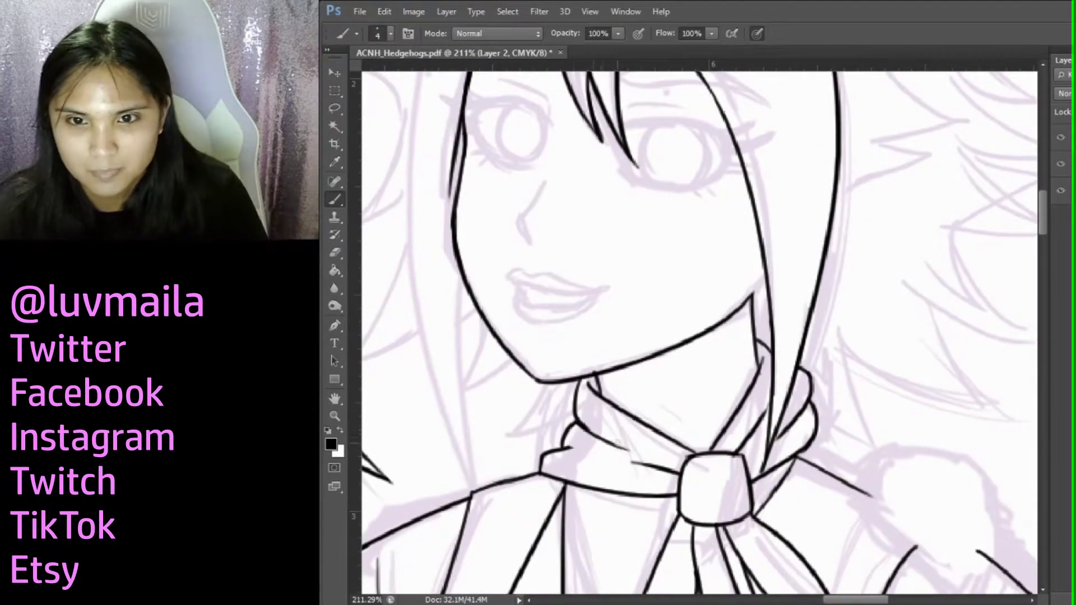
scroll(588, 455, "down", 3)
scroll(856, 250, "up", 3)
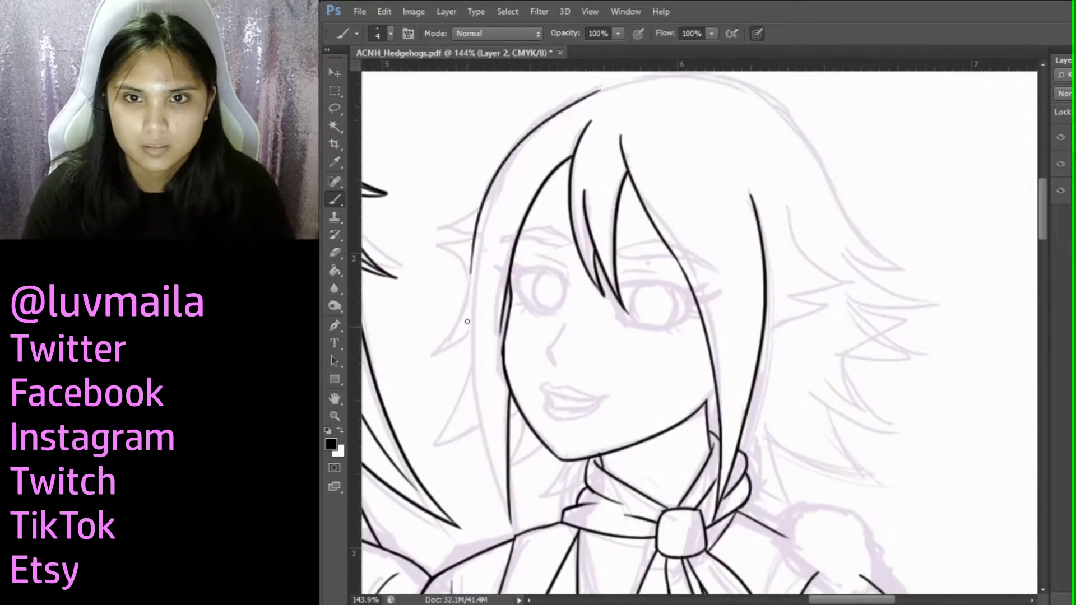
Ink the short hair spikes outside both long side locks and the far lock's outer edge down to its tip
scroll(856, 250, "down", 3)
scroll(582, 425, "up", 3)
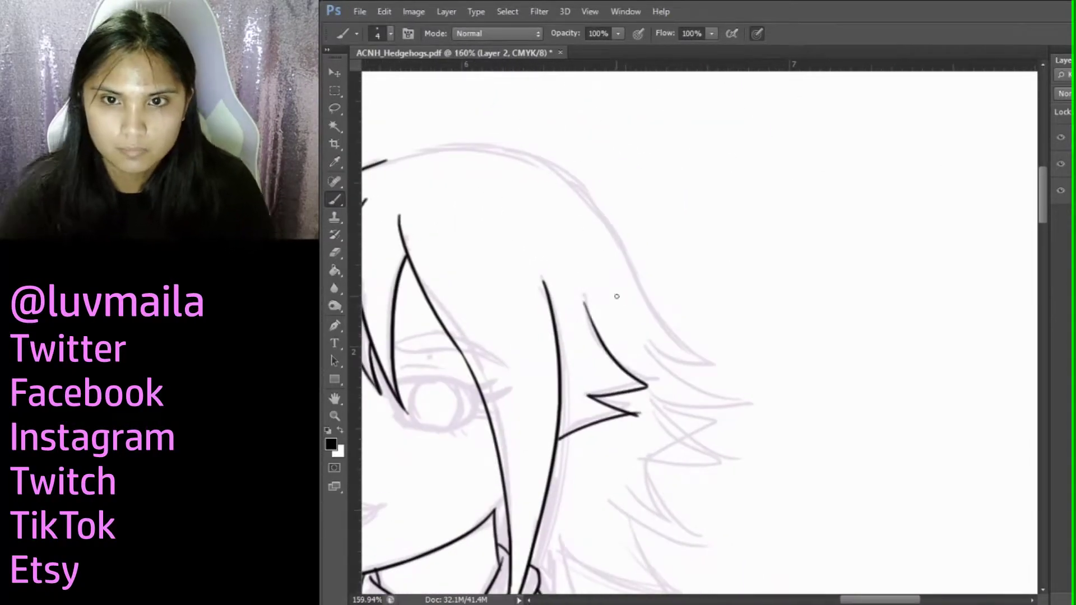
scroll(617, 296, "up", 2)
scroll(548, 309, "up", 2)
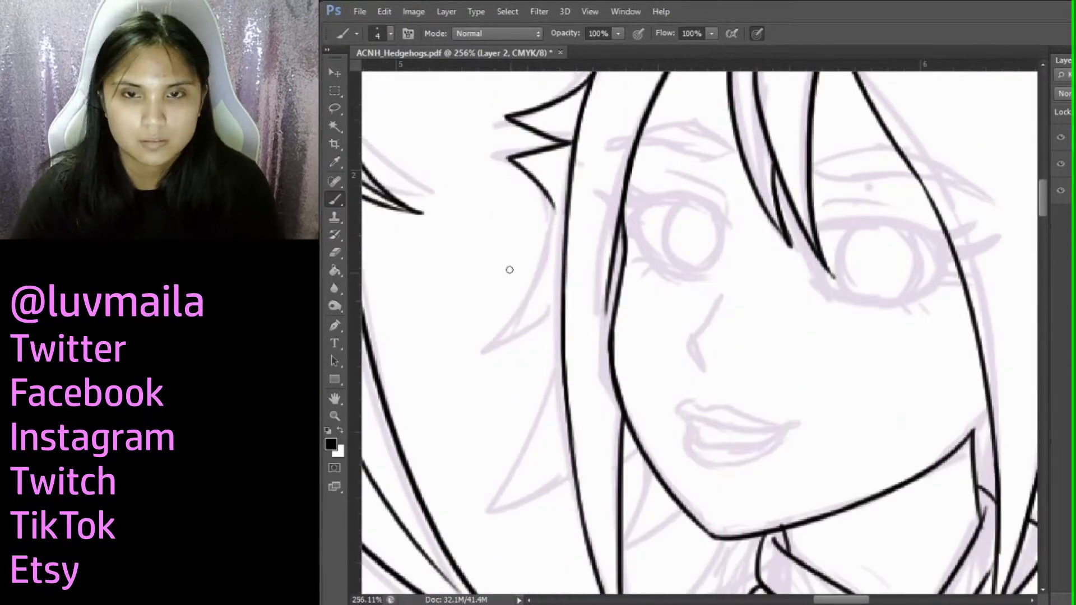
left_click_drag(558, 246, 551, 361)
scroll(587, 499, "down", 5)
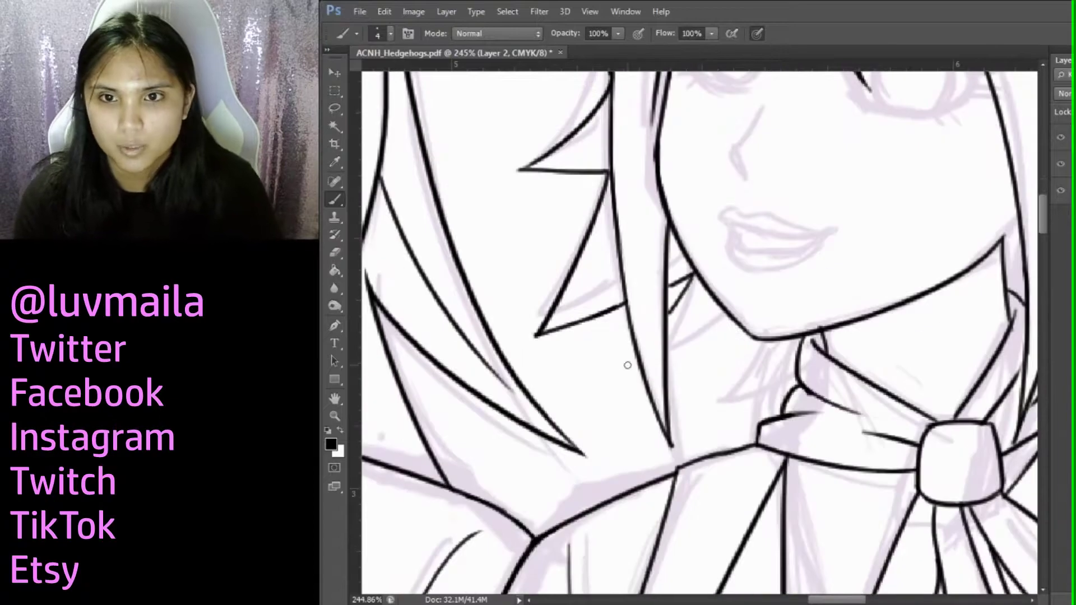
Ink the head outline from the crown down the near side to the first flared hair tip
scroll(701, 337, "down", 4)
scroll(700, 336, "up", 3)
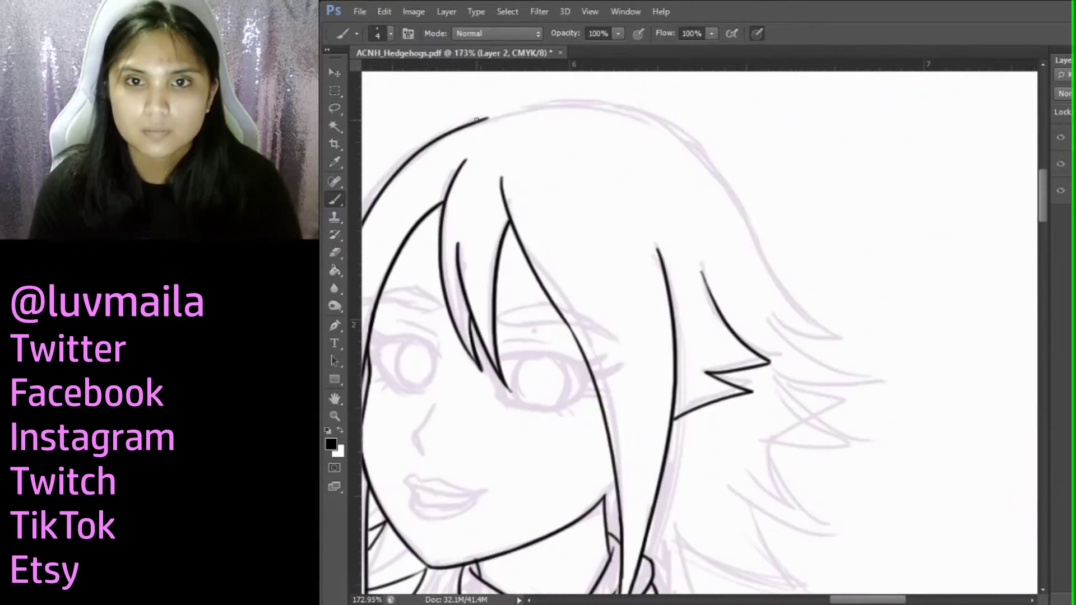
mouse_move(630, 111)
left_mouse_down()
mouse_move(832, 320)
mouse_move(863, 337)
left_mouse_up()
scroll(817, 164, "up", 3)
scroll(817, 164, "down", 3)
Ink the flared hair spikes along the near side of the head, down to the one above the shoulder
mouse_move(678, 308)
left_mouse_down()
mouse_move(872, 285)
mouse_move(815, 364)
left_mouse_up()
key("ctrl+z")
left_click_drag(815, 367, 625, 398)
scroll(728, 336, "down", 3)
left_click_drag(563, 330, 804, 468)
scroll(785, 393, "down", 3)
left_click_drag(456, 272, 725, 412)
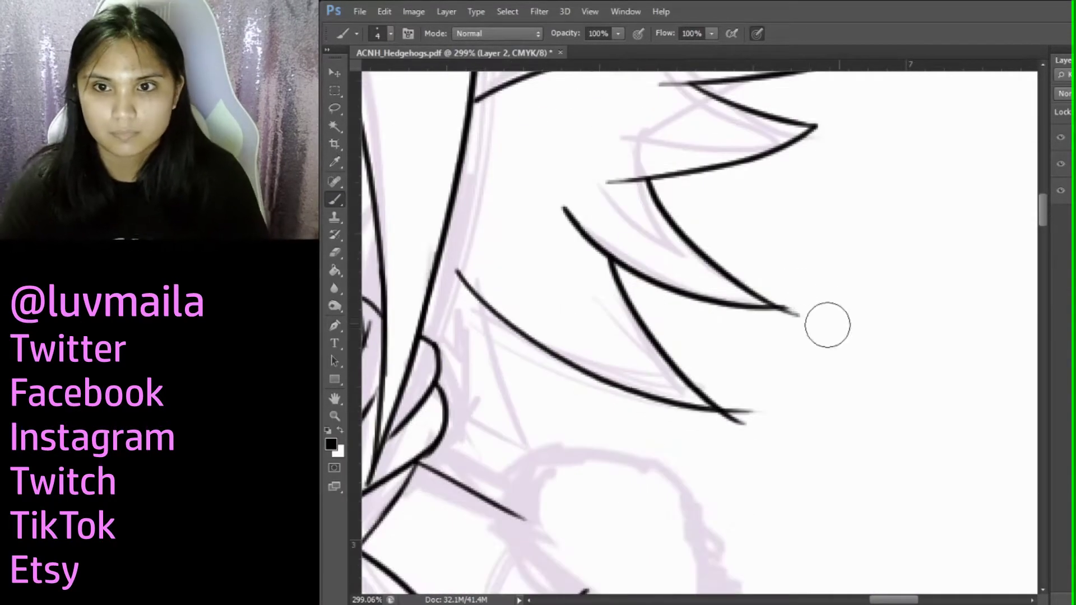
Ink the arm edges visible in the gap between the left and middle characters' waists
scroll(791, 332, "down", 5)
scroll(716, 449, "up", 4)
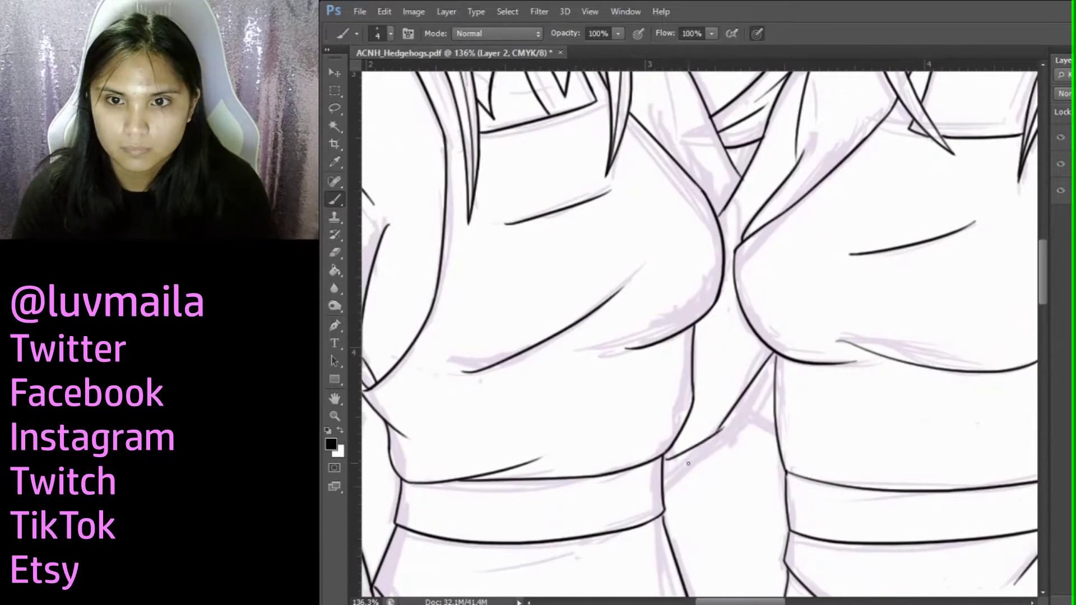
scroll(716, 449, "up", 2)
left_click_drag(751, 414, 801, 449)
scroll(814, 458, "up", 1)
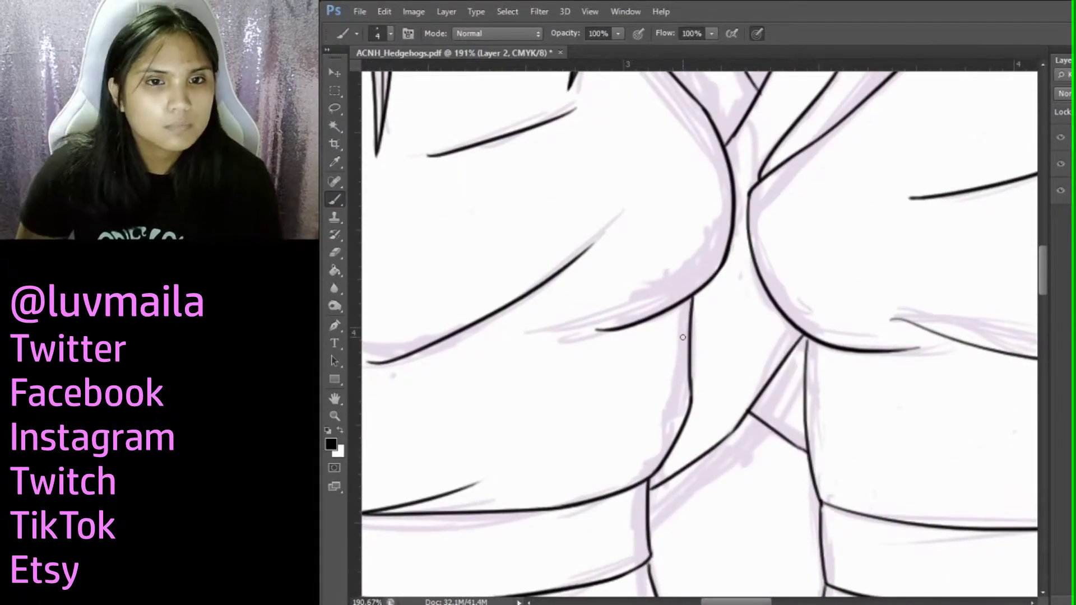
Ink the curled fingers of the hand resting on the middle character's waist
scroll(682, 337, "down", 5)
scroll(701, 291, "up", 5)
scroll(717, 264, "down", 3)
scroll(730, 245, "up", 3)
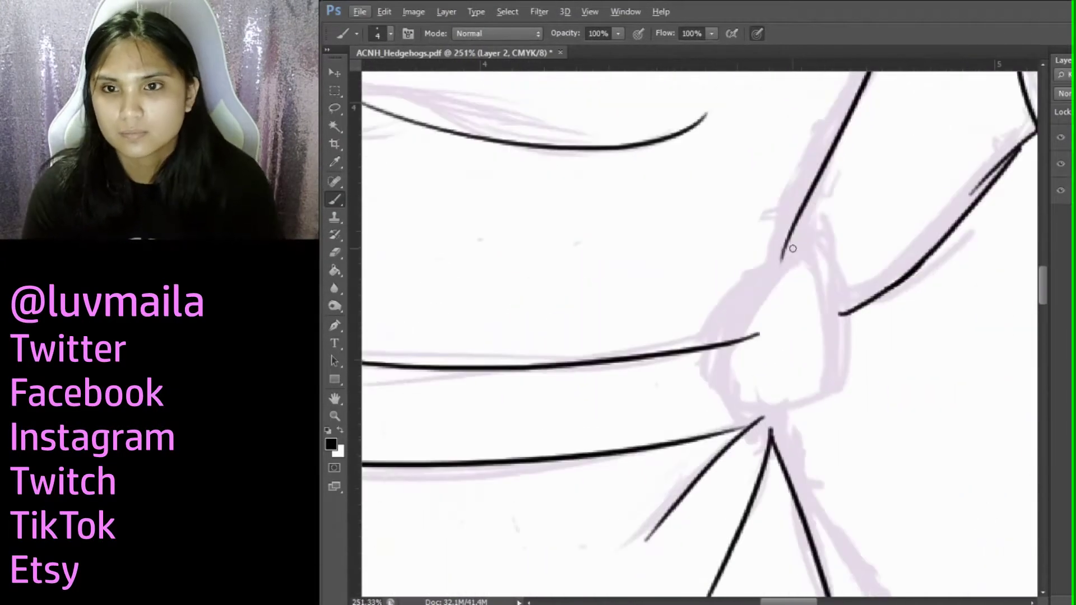
left_click_drag(796, 284, 808, 315)
left_click_drag(776, 305, 782, 357)
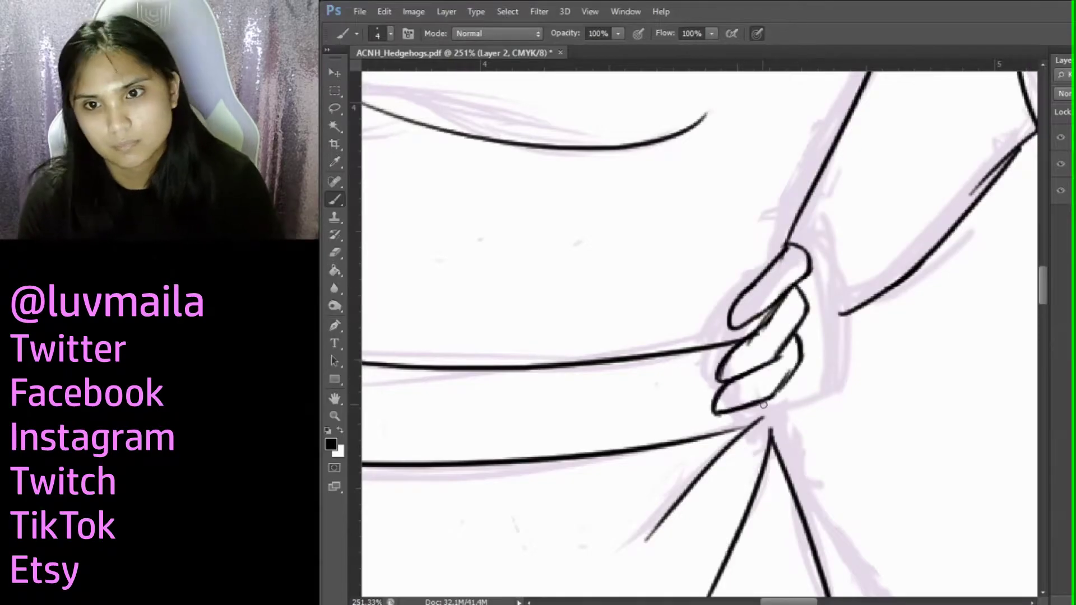
Erase the line overlaps where the waistband meets the fingers
key("e")
left_click_drag(778, 310, 748, 348)
scroll(728, 417, "down", 5)
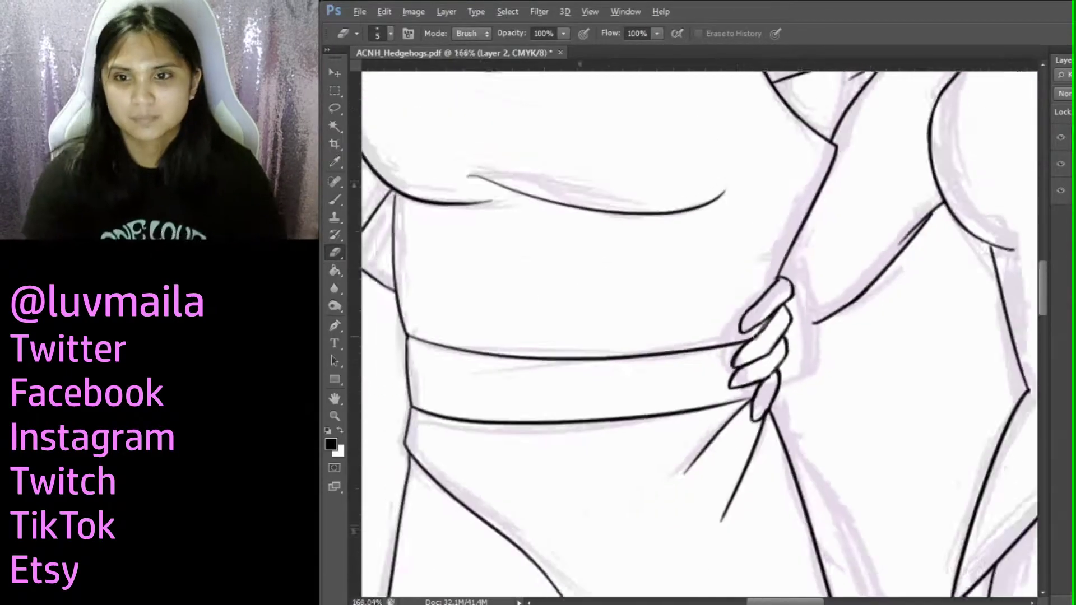
Ink the rightmost character's angular nose and full lips
scroll(981, 168, "up", 4)
scroll(631, 199, "up", 5)
key("b")
scroll(630, 199, "up", 5)
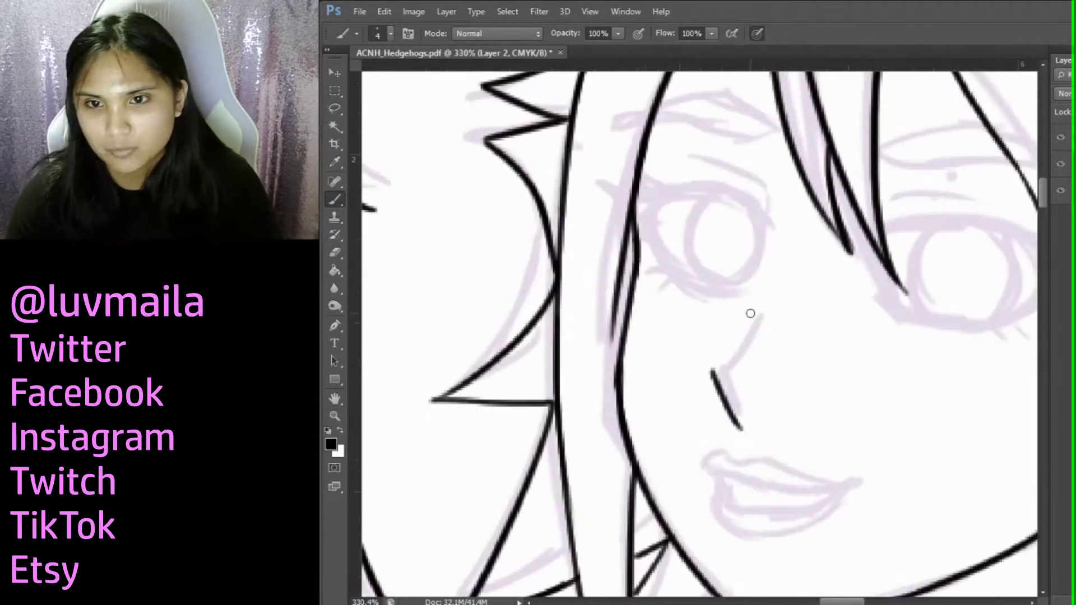
scroll(776, 266, "down", 2)
scroll(507, 331, "up", 4)
mouse_move(500, 323)
left_mouse_down()
mouse_move(552, 362)
mouse_move(734, 363)
mouse_move(618, 343)
mouse_move(720, 362)
left_mouse_up()
left_click_drag(512, 392, 712, 387)
Ink both sides of the iris in the middle character's left-hand eye
scroll(709, 381, "down", 12)
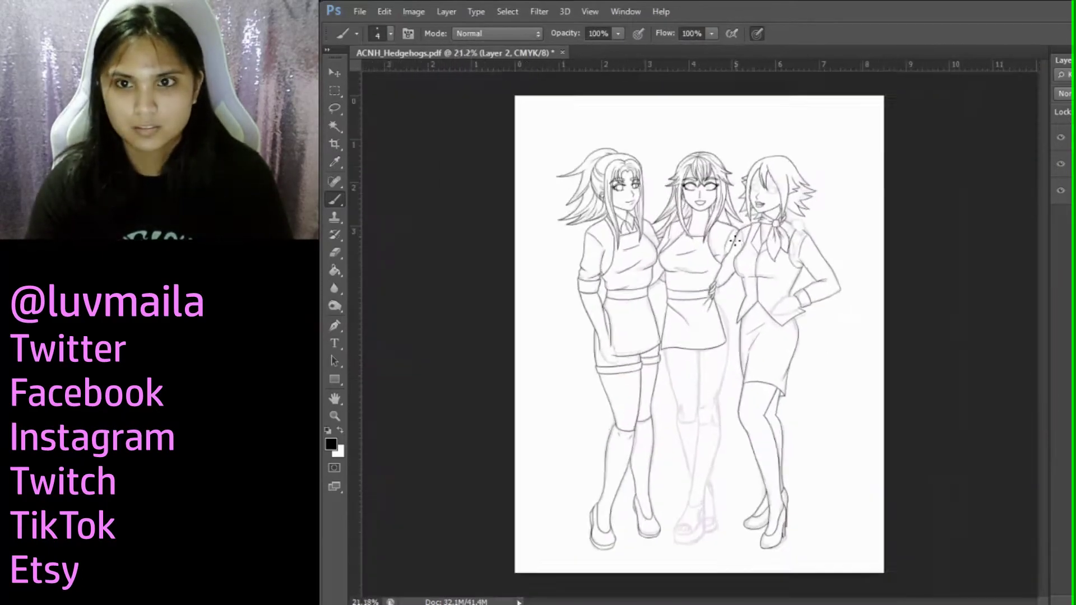
scroll(662, 240, "up", 12)
scroll(662, 241, "up", 2)
mouse_move(449, 251)
left_mouse_down()
mouse_move(457, 367)
mouse_move(493, 382)
left_mouse_up()
left_click_drag(580, 261, 538, 374)
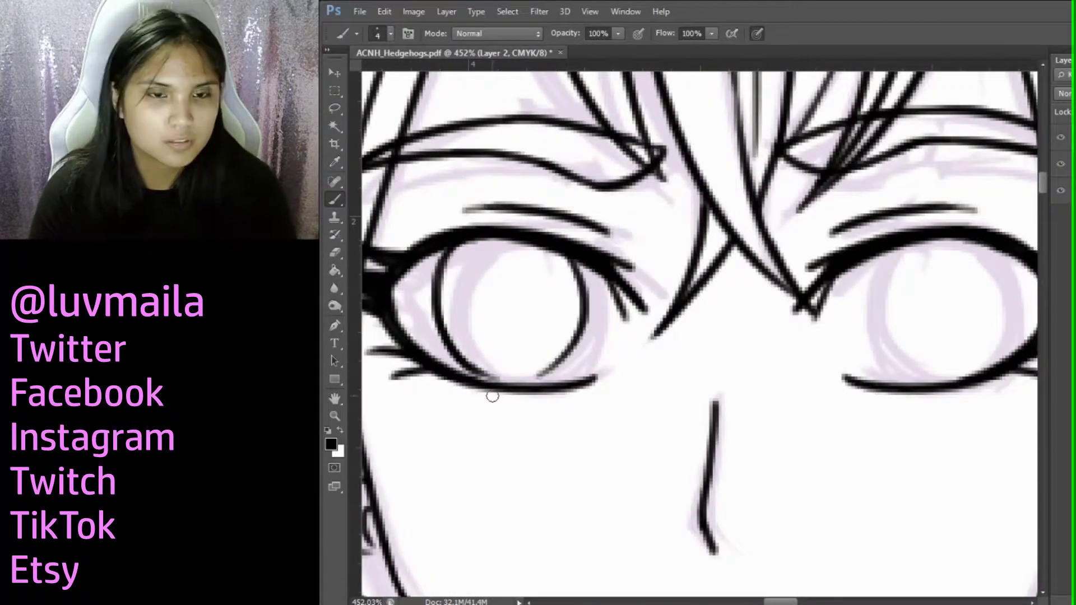
Ink the round iris in the middle character's right-hand eye
scroll(717, 353, "down", 1)
left_click_drag(835, 269, 823, 392)
mouse_move(933, 387)
left_mouse_down()
mouse_move(919, 291)
mouse_move(902, 409)
left_mouse_up()
scroll(897, 314, "down", 1)
left_click_drag(765, 297, 750, 375)
left_click_drag(885, 417, 795, 401)
left_click_drag(877, 286, 905, 328)
scroll(794, 401, "up", 2)
left_click_drag(824, 372, 888, 417)
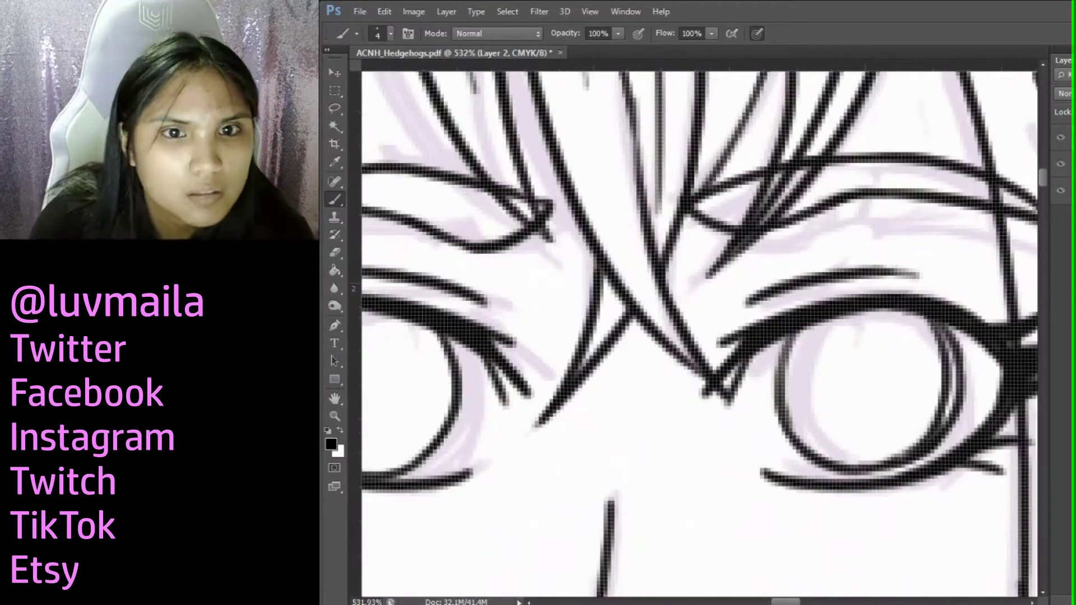
Undo the doubled strokes on the outer edge of the right-hand iris
scroll(718, 363, "down", 1)
key("ctrl+alt+z")
key("ctrl+alt+z")
key("ctrl+alt+z")
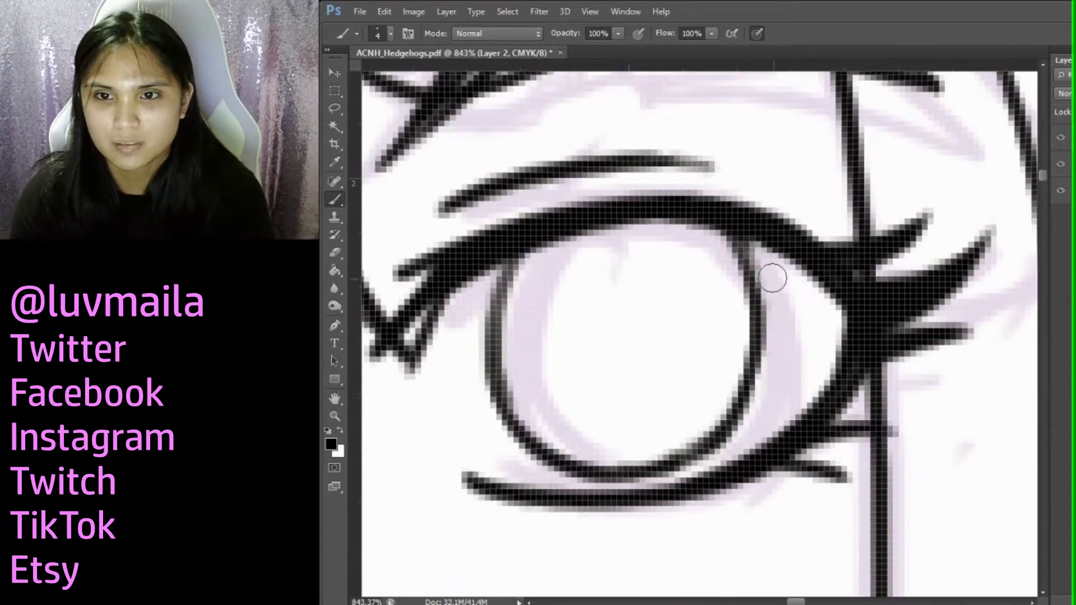
Ink the thick upper lid and the thin lower lid of the rightmost character's near eye
scroll(768, 365, "down", 3)
scroll(835, 433, "up", 2)
mouse_move(863, 328)
left_mouse_down()
mouse_move(661, 274)
mouse_move(813, 351)
left_mouse_up()
key("ctrl+z")
left_click_drag(782, 405, 832, 278)
key("ctrl+z")
mouse_move(645, 289)
left_mouse_down()
mouse_move(855, 353)
mouse_move(849, 314)
mouse_move(930, 308)
left_mouse_up()
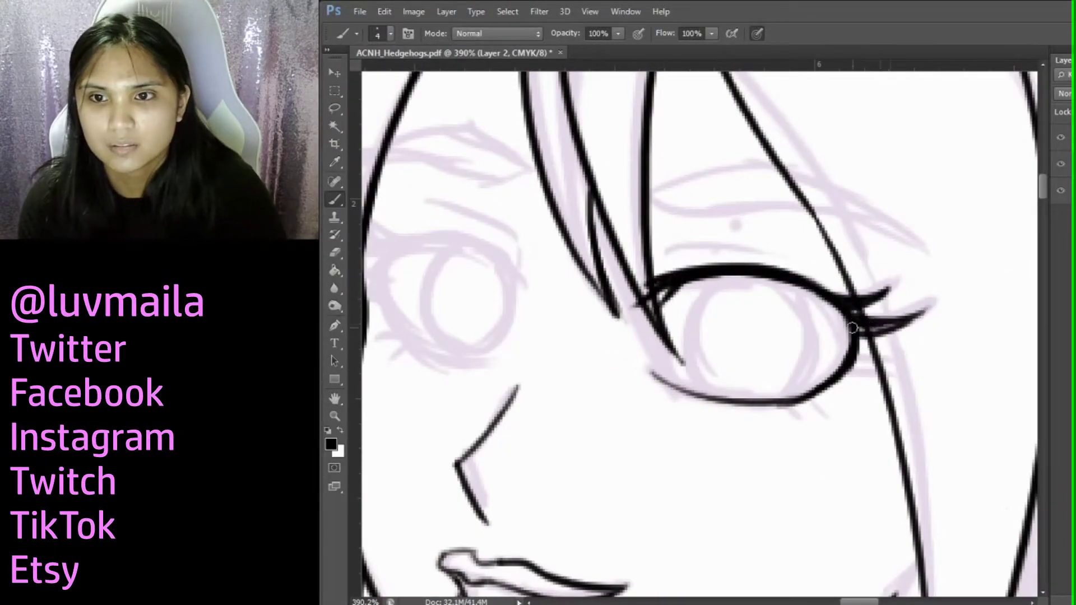
Detail the near eye with outer and lower lashes, an eyelid crease and a round iris
left_click_drag(835, 378, 879, 380)
left_click_drag(855, 262, 796, 275)
left_click_drag(667, 259, 807, 255)
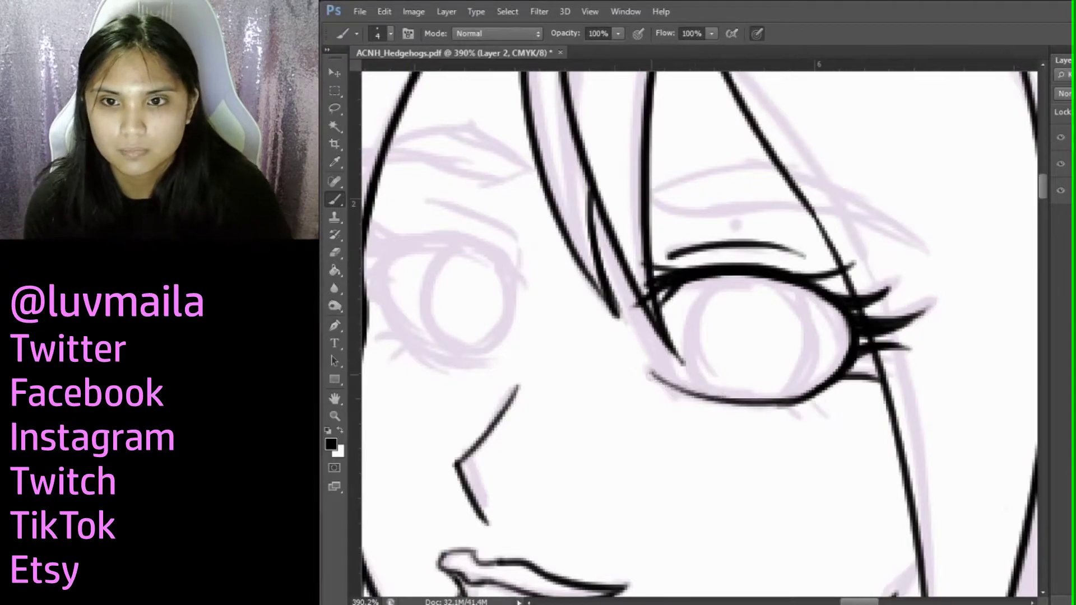
left_click_drag(647, 371, 841, 415)
left_click_drag(726, 277, 702, 372)
Ink the far eye's curved upper lid and lower lid, thickening the lid line
left_click_drag(373, 264, 516, 233)
key("ctrl+z")
left_click_drag(563, 328, 692, 331)
left_click_drag(499, 269, 647, 278)
left_click_drag(552, 358, 499, 263)
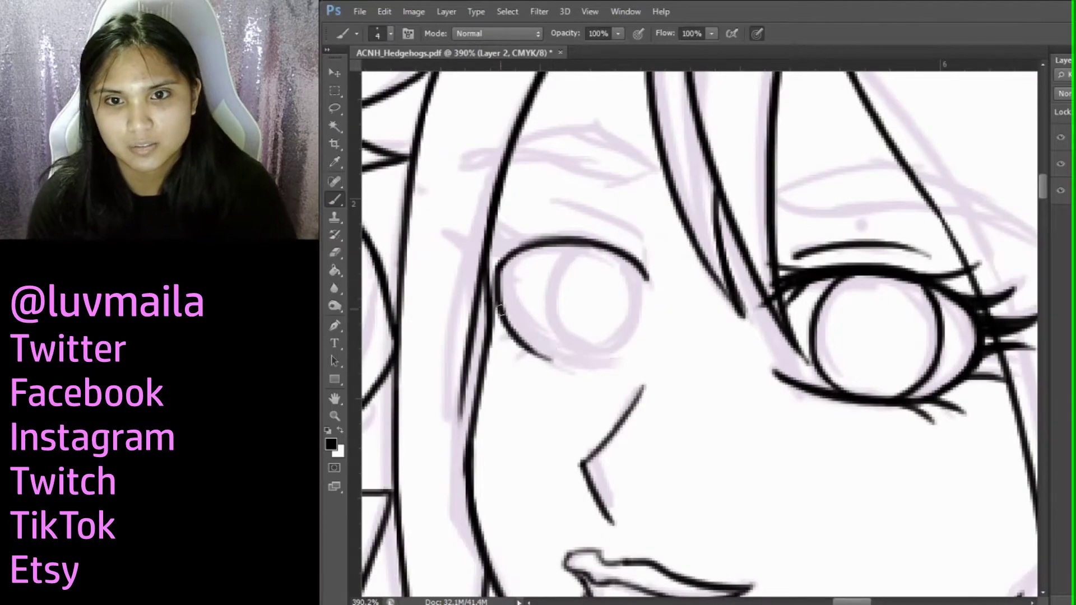
left_click_drag(506, 309, 605, 357)
left_click_drag(653, 291, 498, 232)
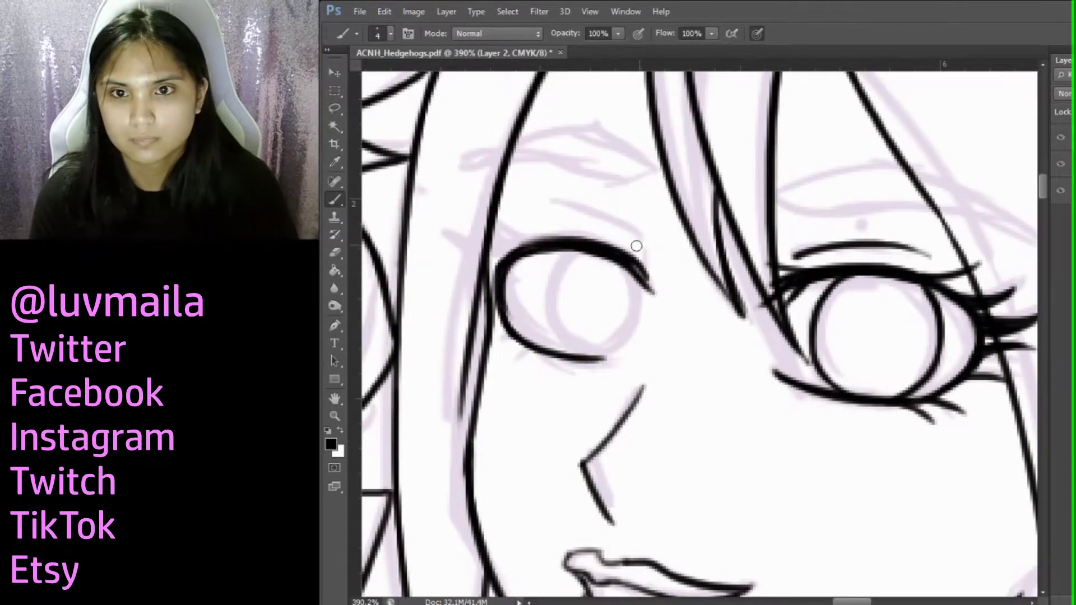
Ink the far eye's upper lashes at the outer and inner corners
scroll(494, 268, "down", 2)
scroll(372, 356, "up", 3)
scroll(382, 290, "down", 5)
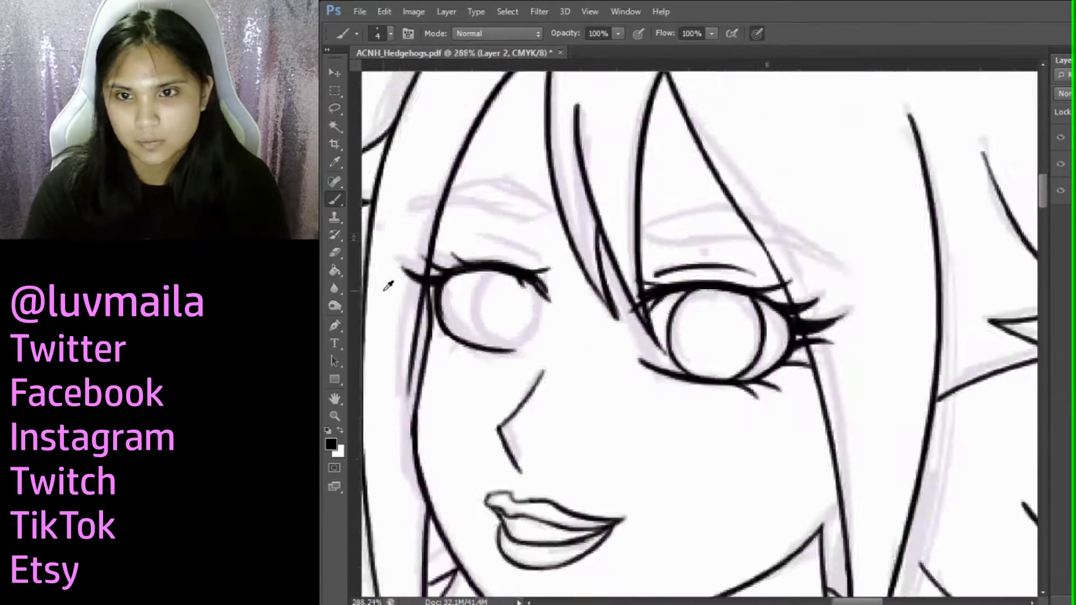
scroll(633, 247, "up", 4)
scroll(505, 252, "down", 1)
scroll(633, 400, "up", 2)
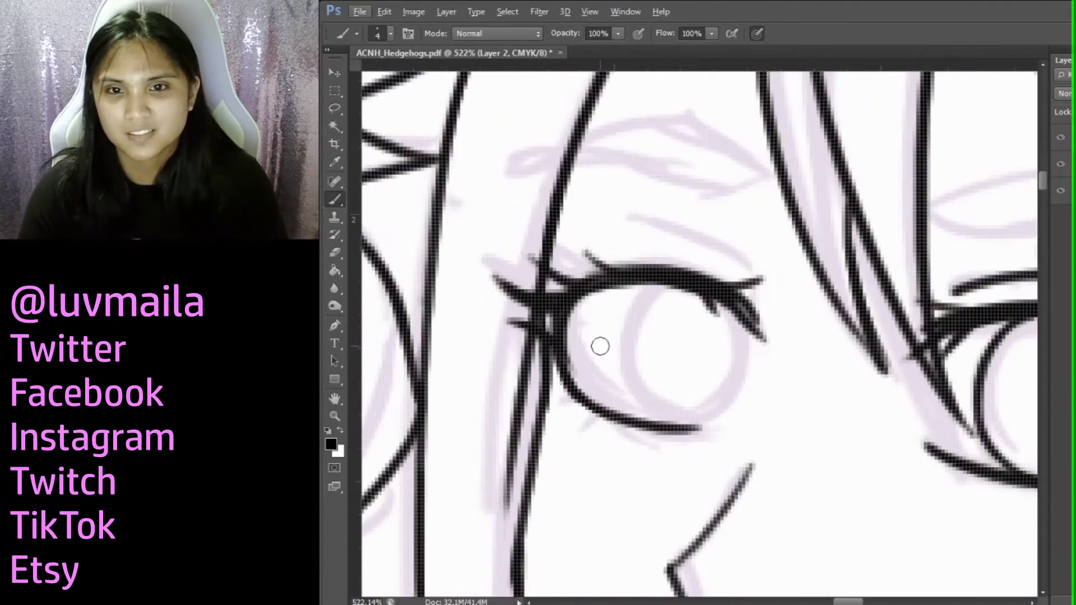
Ink the far eye's lower outer lashes and the eyelid crease above it
scroll(624, 403, "down", 4)
scroll(667, 444, "up", 3)
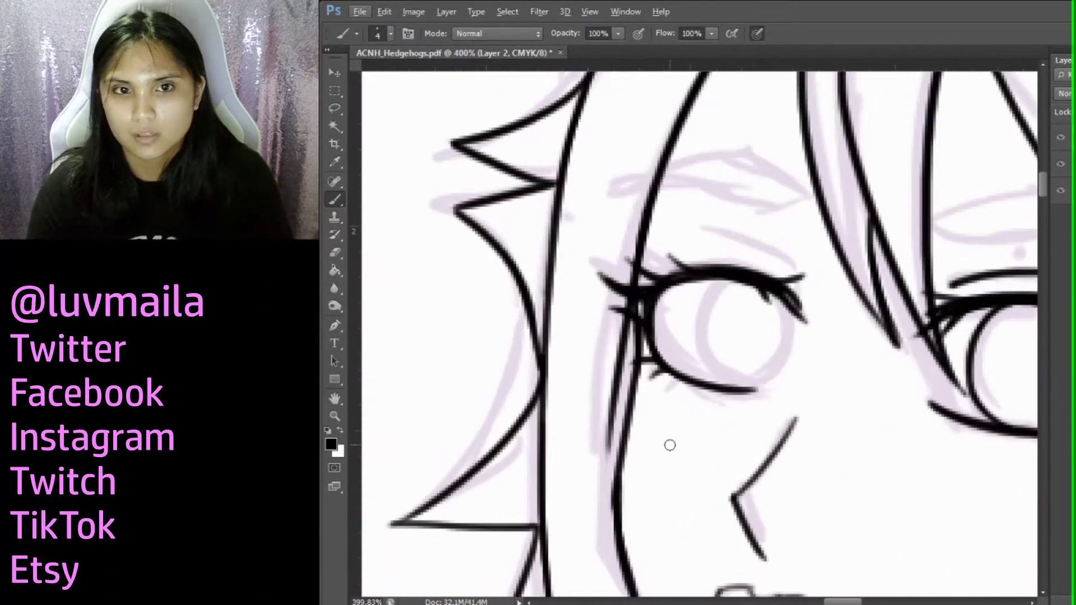
scroll(748, 214, "up", 2)
scroll(877, 594, "down", 1)
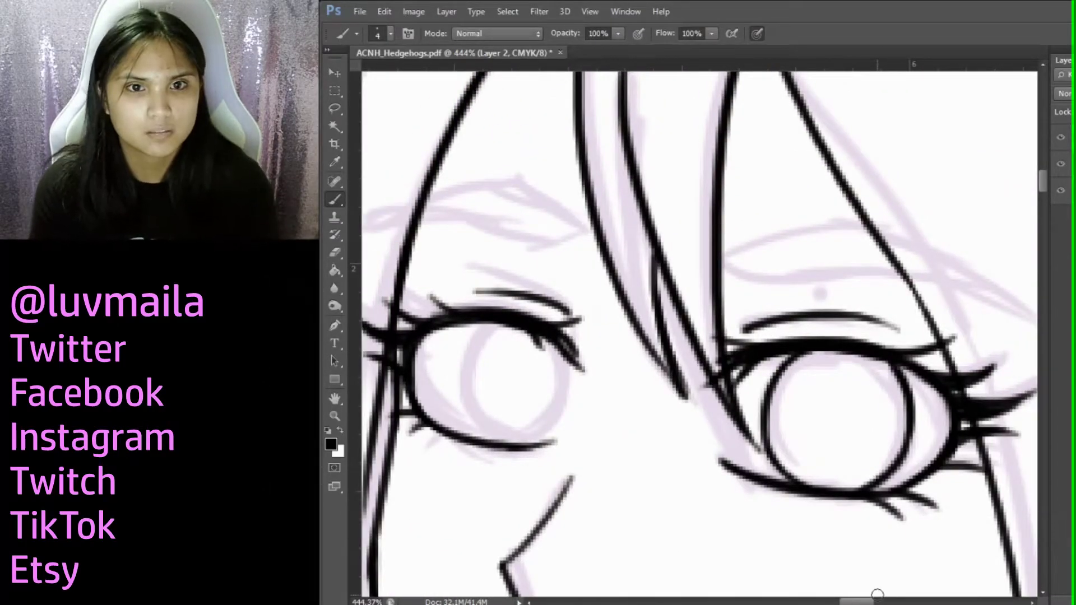
Ink the rightmost character's far iris and the arched outline of the eyebrow above that eye
scroll(877, 594, "down", 3)
scroll(733, 421, "up", 3)
scroll(1003, 272, "down", 3)
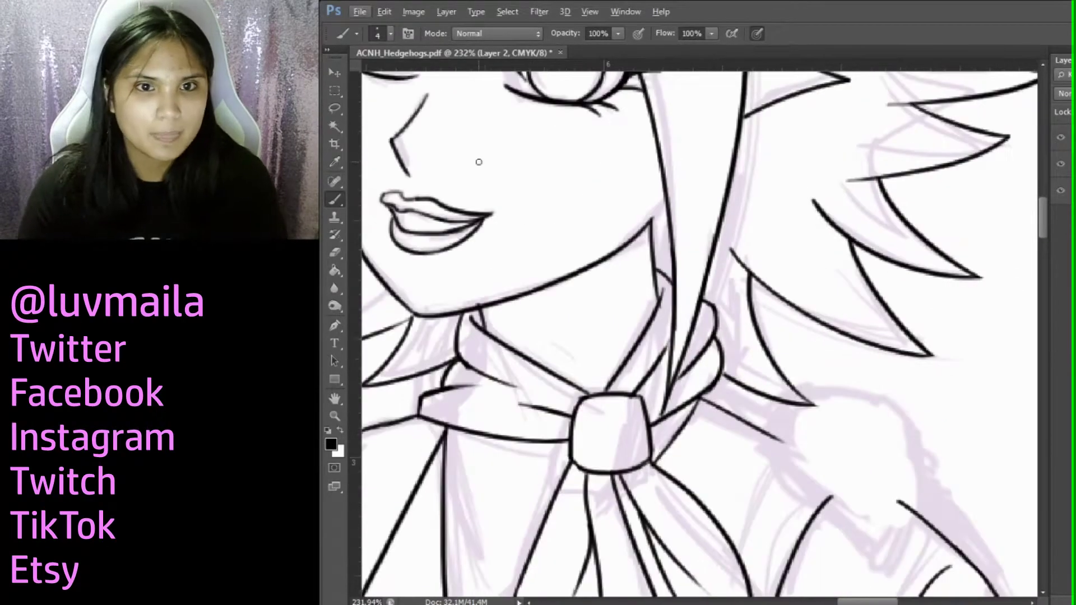
scroll(700, 336, "up", 3)
scroll(700, 337, "down", 1)
scroll(701, 336, "up", 1)
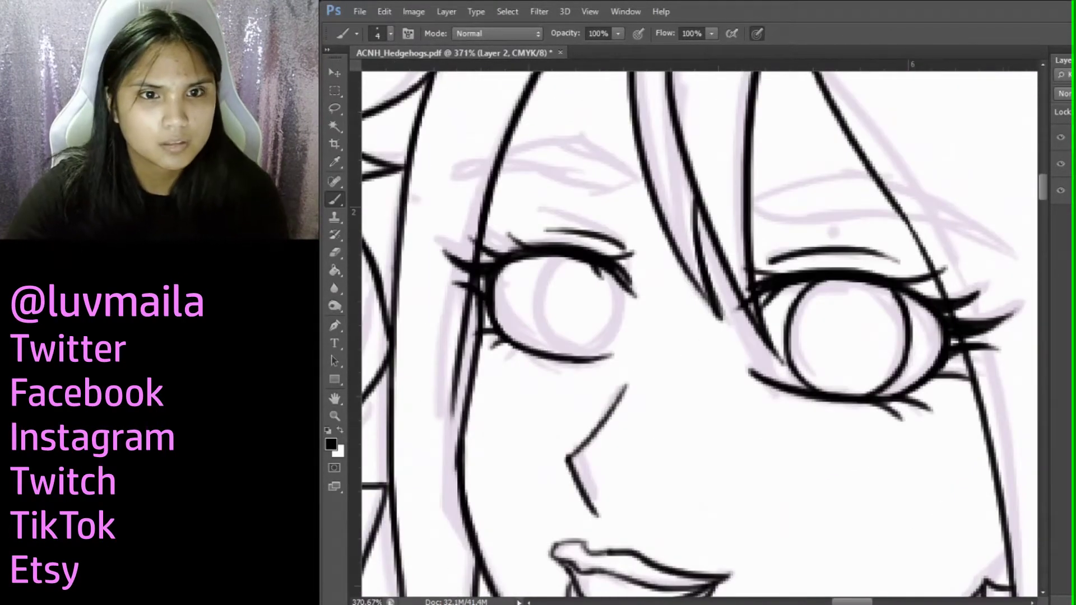
scroll(589, 269, "up", 1)
scroll(616, 280, "up", 1)
left_click_drag(535, 227, 737, 165)
left_click_drag(840, 218, 744, 176)
key("ctrl+alt+z")
key("ctrl+alt+z")
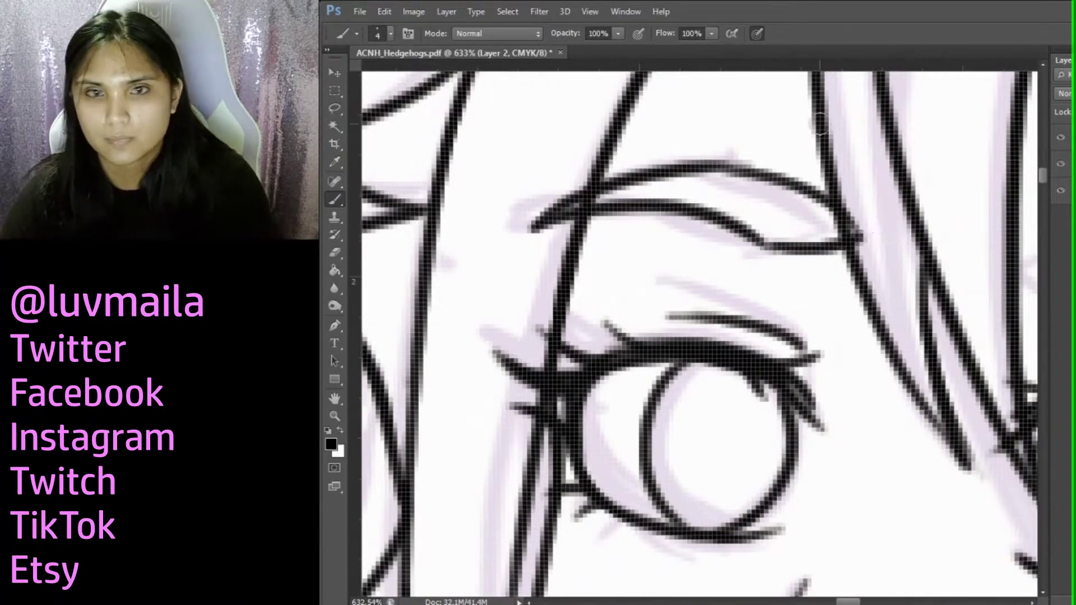
Ink the upper and lower outlines of the rightmost character's near eyebrow, tapering to a point at the outer end
scroll(872, 243, "down", 1)
mouse_move(622, 230)
left_mouse_down()
mouse_move(778, 198)
mouse_move(973, 306)
left_mouse_up()
left_click_drag(622, 240, 965, 303)
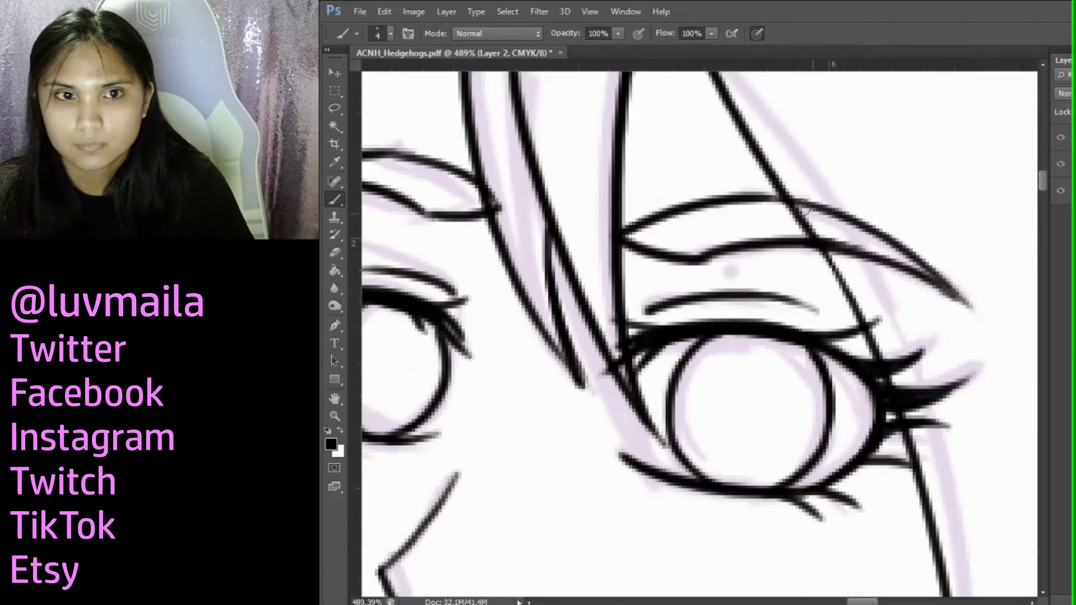
Ink the curved neckline below the rightmost character's neckerchief, running from the vest edge toward the hanging scarf
scroll(824, 233, "down", 5)
scroll(620, 252, "up", 3)
left_click_drag(571, 272, 658, 362)
key("ctrl+alt+z")
left_click_drag(542, 297, 662, 373)
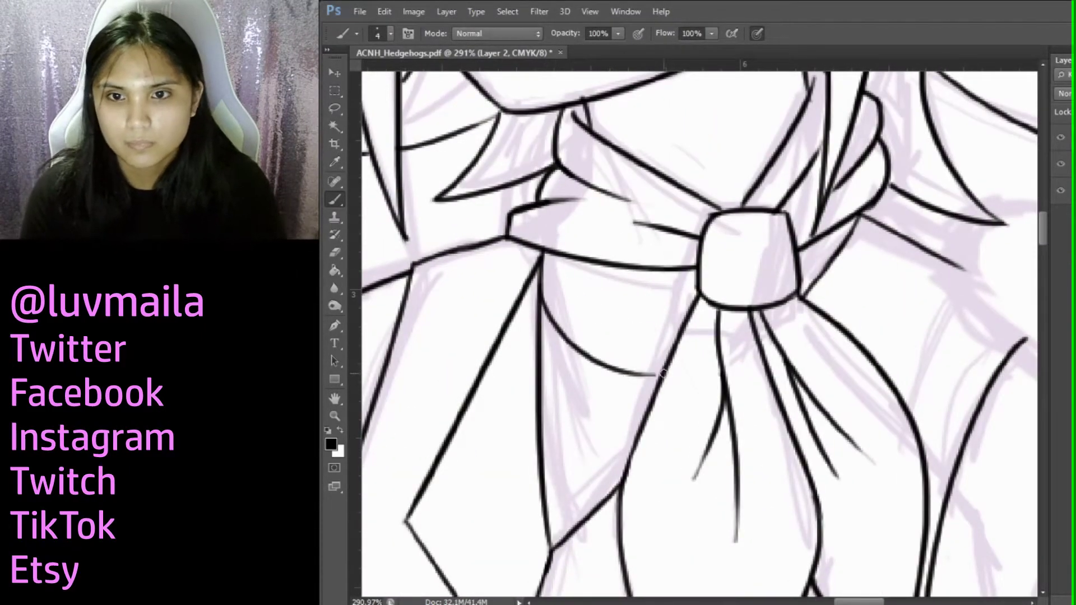
Ink the hand resting on the rightmost character's shoulder, including its back, underside and individual fingers
scroll(664, 382, "down", 4)
scroll(493, 314, "up", 4)
left_click_drag(557, 387, 516, 482)
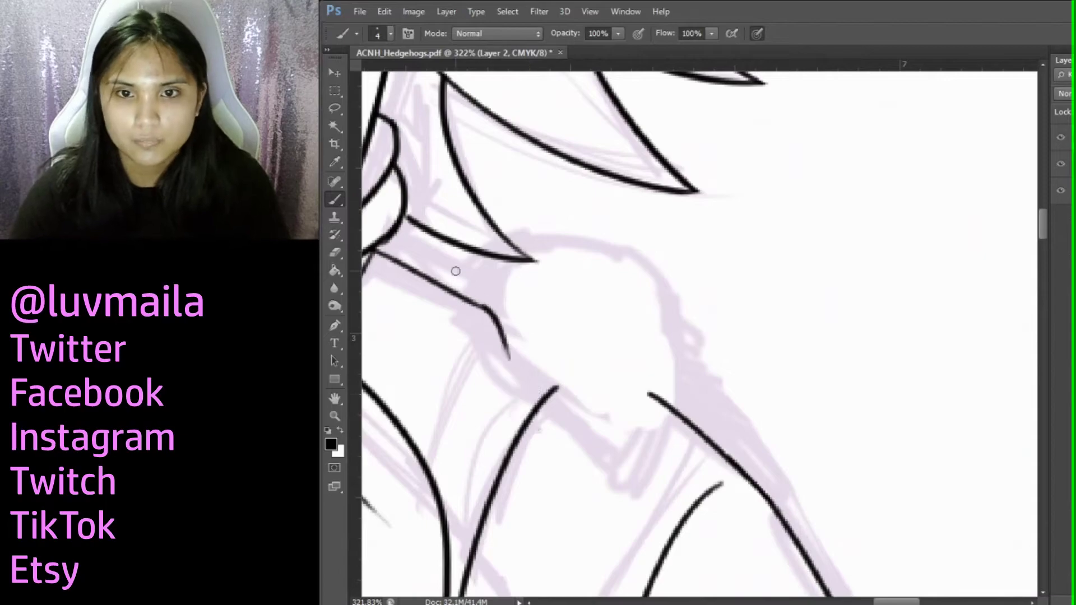
left_click_drag(517, 361, 548, 335)
left_click_drag(573, 299, 564, 432)
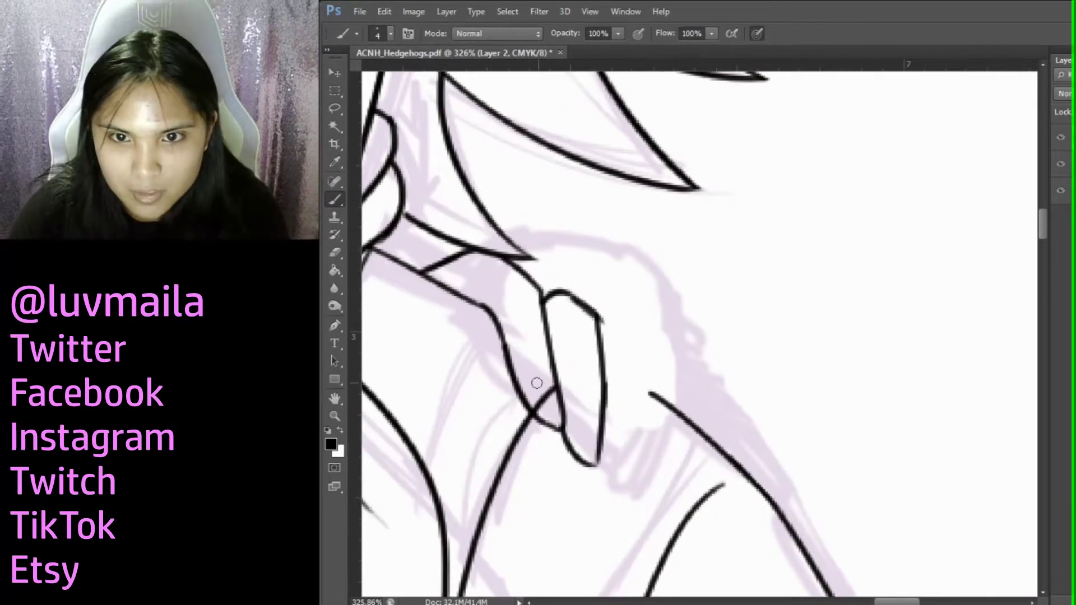
left_click_drag(600, 343, 616, 487)
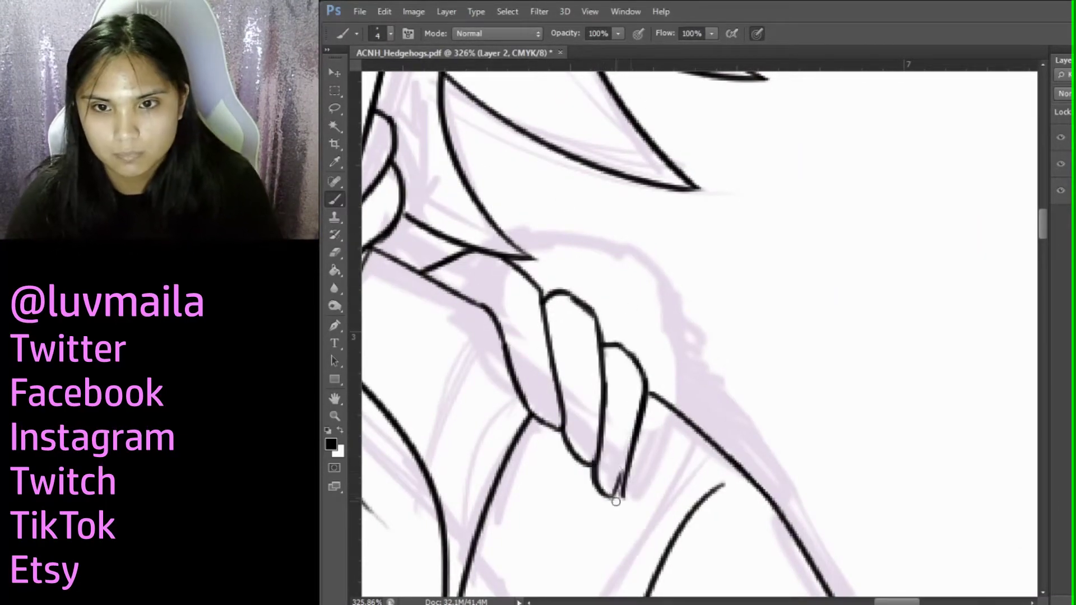
scroll(619, 485, "up", 1)
left_click_drag(779, 321, 782, 358)
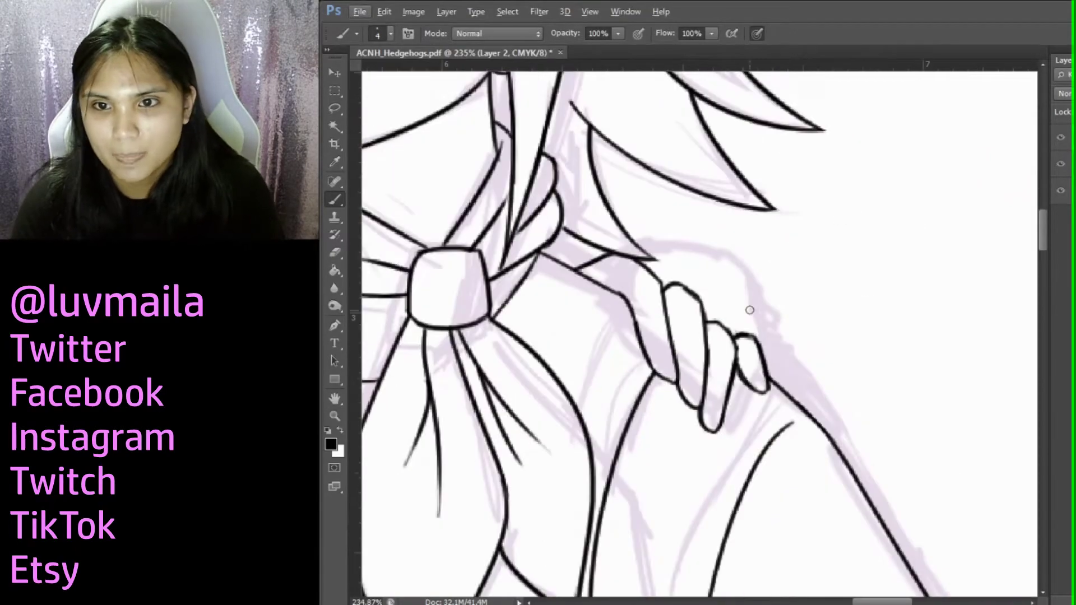
Ink the thumb and index finger of the leftmost character's hand resting on her thigh
scroll(631, 184, "down", 5)
scroll(631, 184, "up", 6)
left_click_drag(622, 219, 689, 409)
scroll(648, 293, "up", 2)
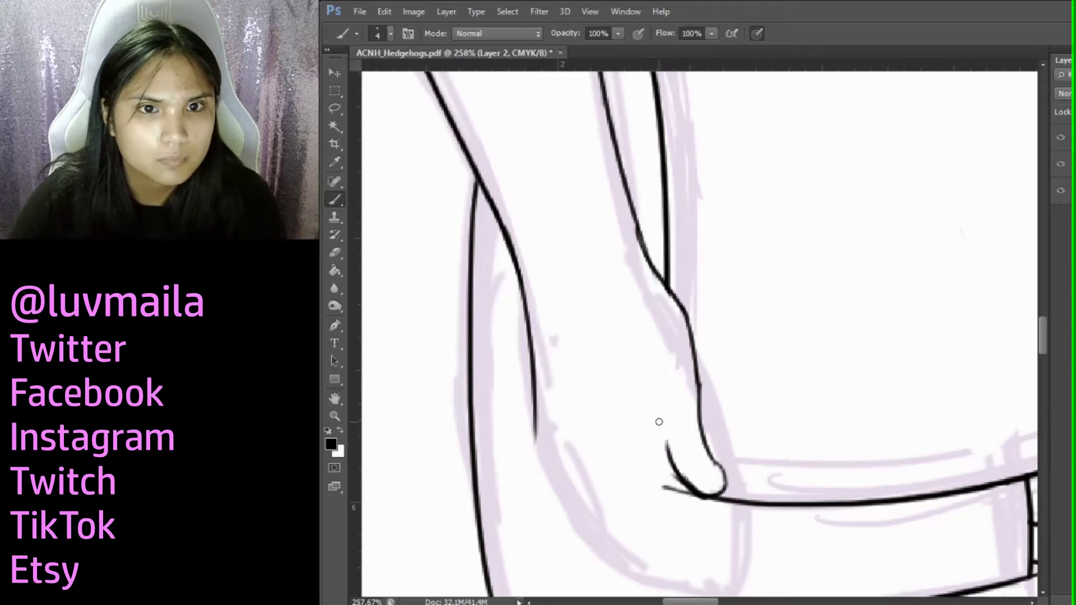
scroll(647, 316, "up", 1)
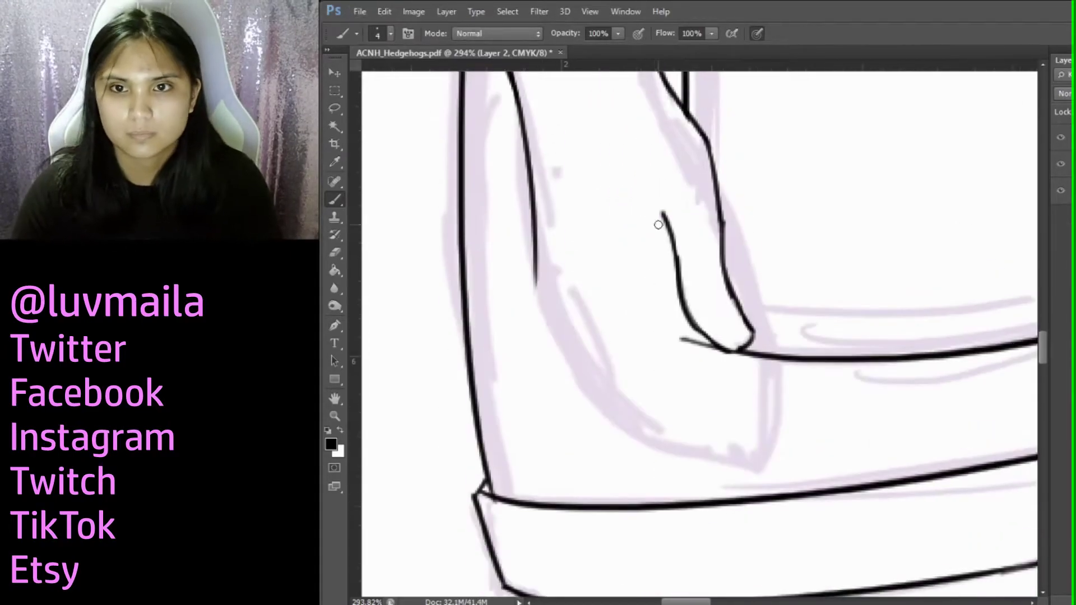
mouse_move(661, 214)
left_mouse_down()
mouse_move(657, 412)
mouse_move(692, 507)
left_mouse_up()
left_click_drag(600, 415, 667, 507)
left_click_drag(597, 398, 664, 505)
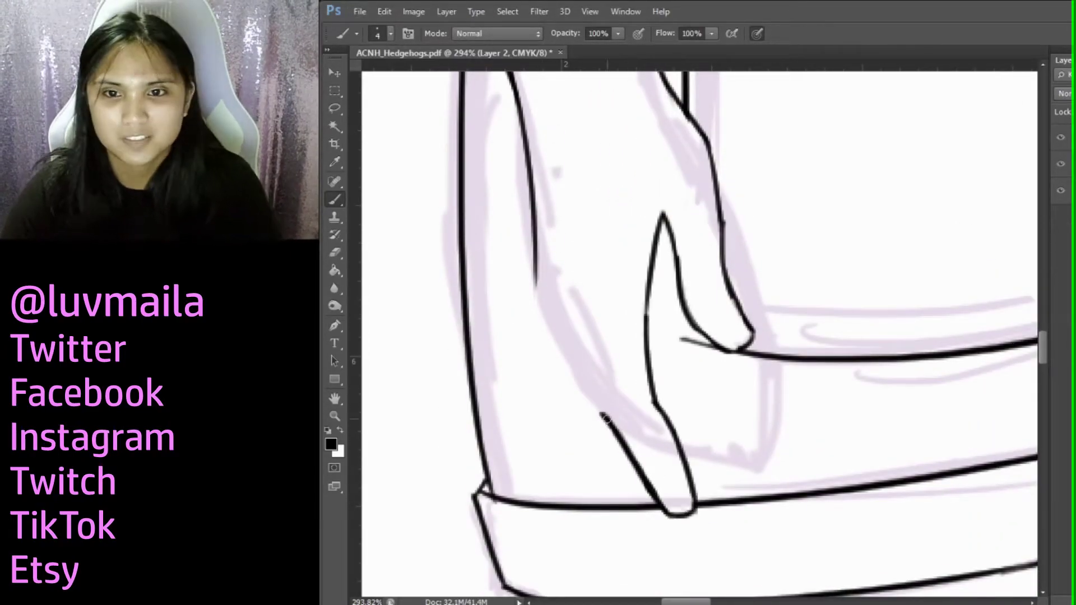
Ink the remaining fingers and the outer edge of the leftmost character's hand over the stocking band
mouse_move(545, 314)
left_mouse_down()
mouse_move(555, 466)
mouse_move(616, 552)
left_mouse_up()
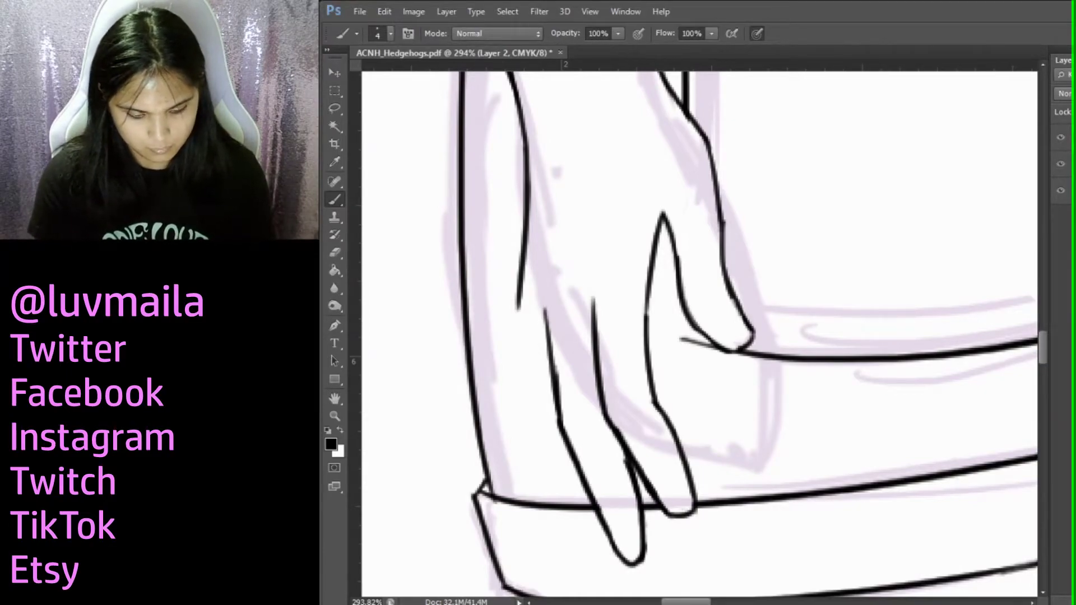
mouse_move(526, 157)
left_mouse_down()
mouse_move(505, 339)
mouse_move(594, 538)
left_mouse_up()
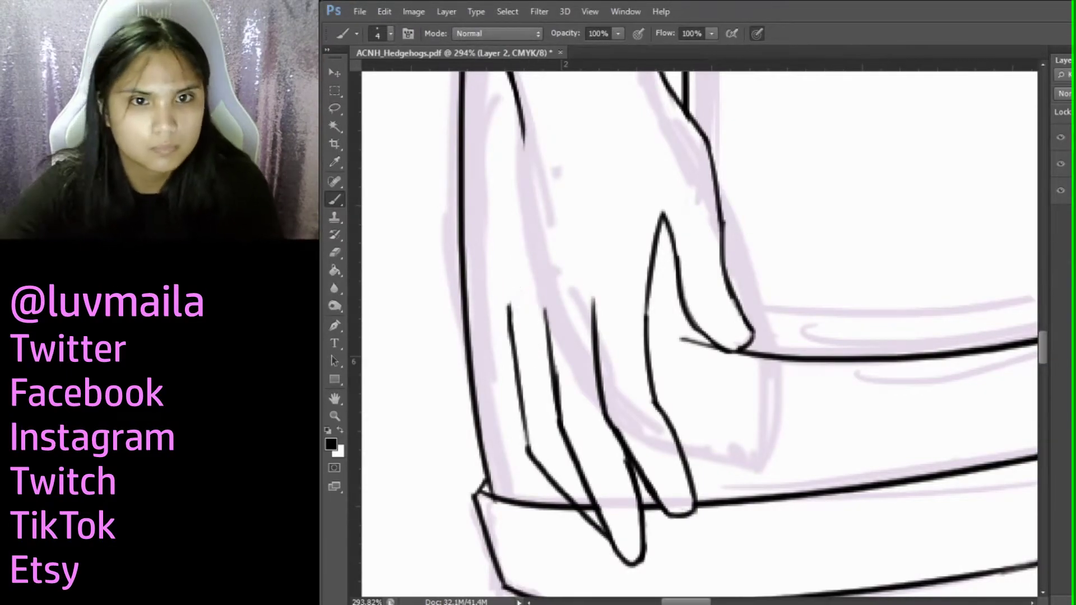
scroll(539, 373, "up", 3)
mouse_move(479, 328)
left_mouse_down()
mouse_move(482, 496)
mouse_move(509, 451)
left_mouse_up()
scroll(1046, 345, "down", 4)
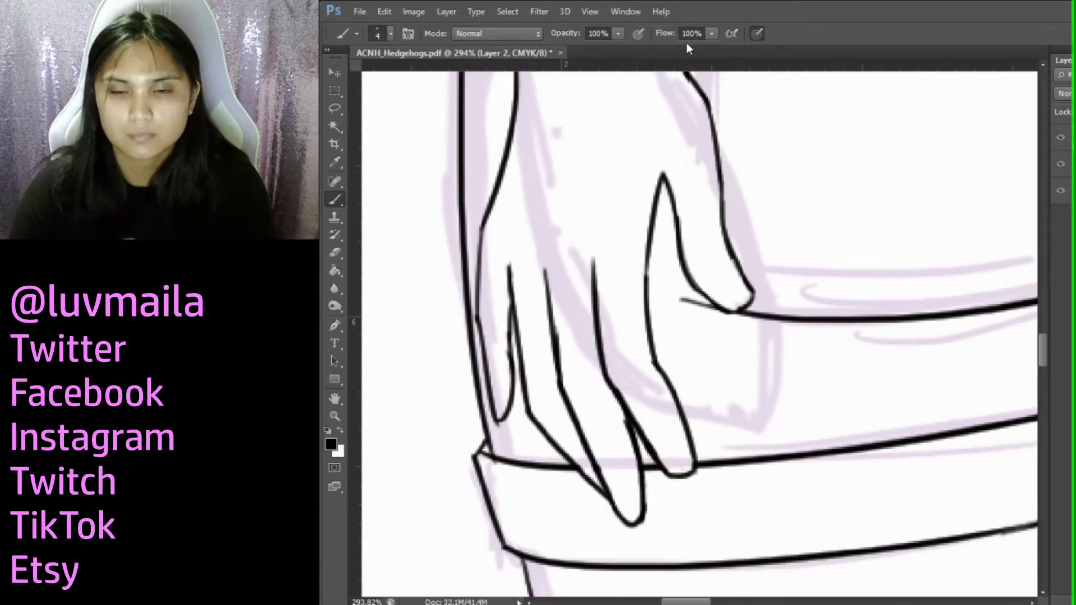
scroll(732, 215, "up", 3)
scroll(572, 257, "down", 4)
scroll(919, 379, "up", 4)
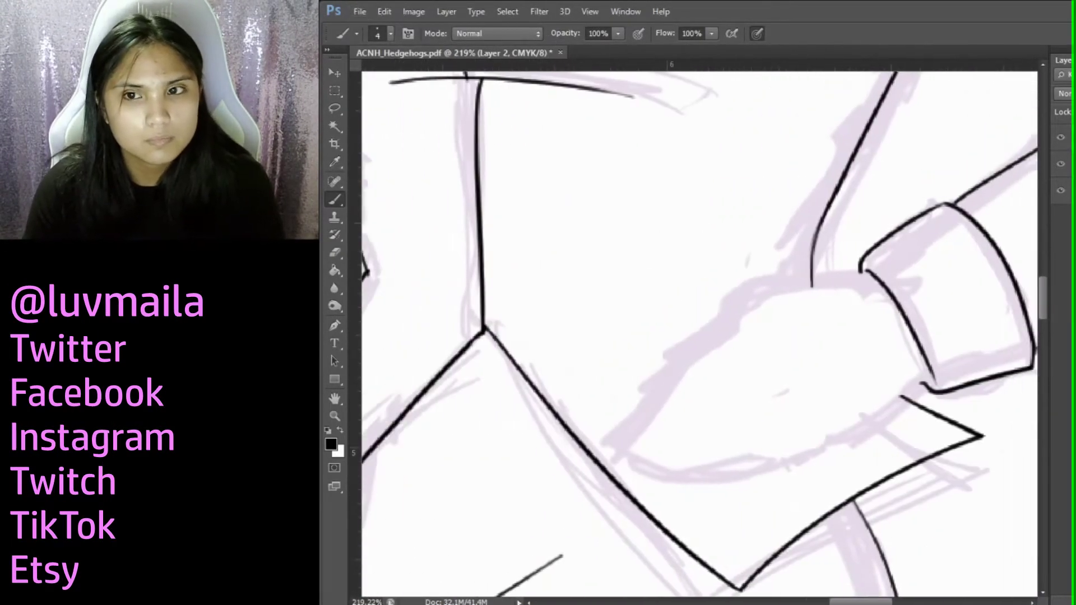
scroll(700, 409, "up", 1)
left_click_drag(814, 262, 622, 431)
left_click_drag(872, 361, 790, 429)
key("ctrl+alt+z")
key("ctrl+alt+z")
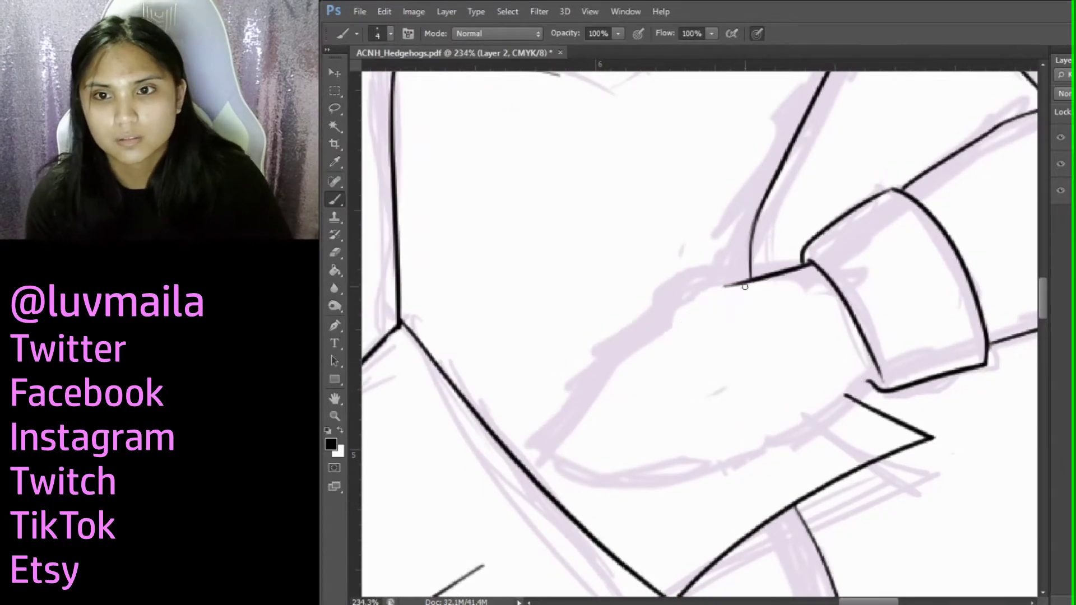
Ink the top edge of the rightmost character's hand on the hip, from the cuff out along the upper fingers
left_click_drag(813, 263, 594, 342)
left_click_drag(655, 321, 729, 319)
scroll(641, 329, "up", 2)
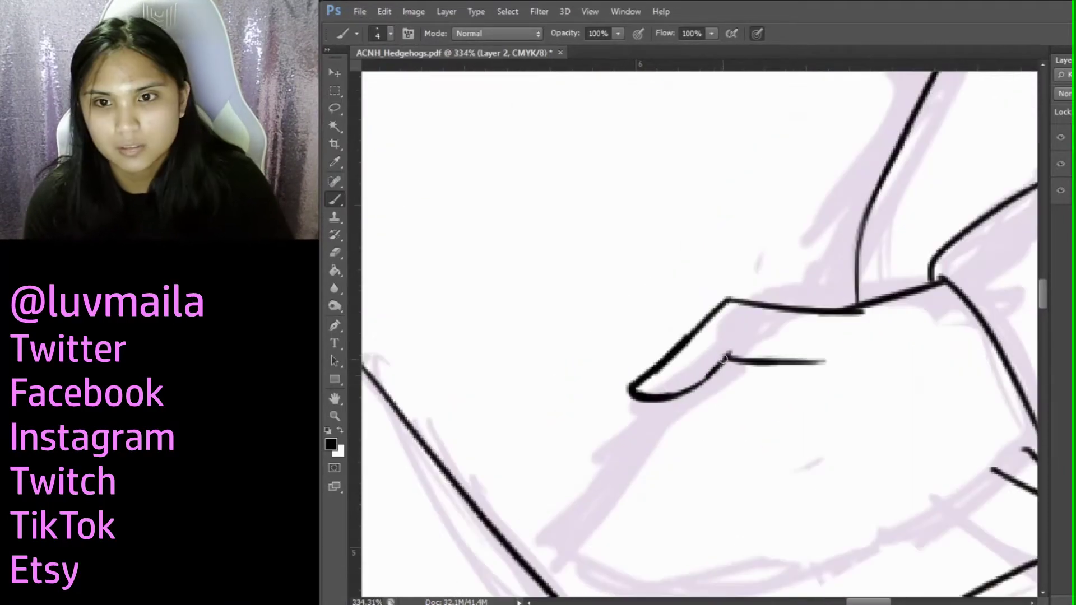
left_click_drag(810, 352, 656, 448)
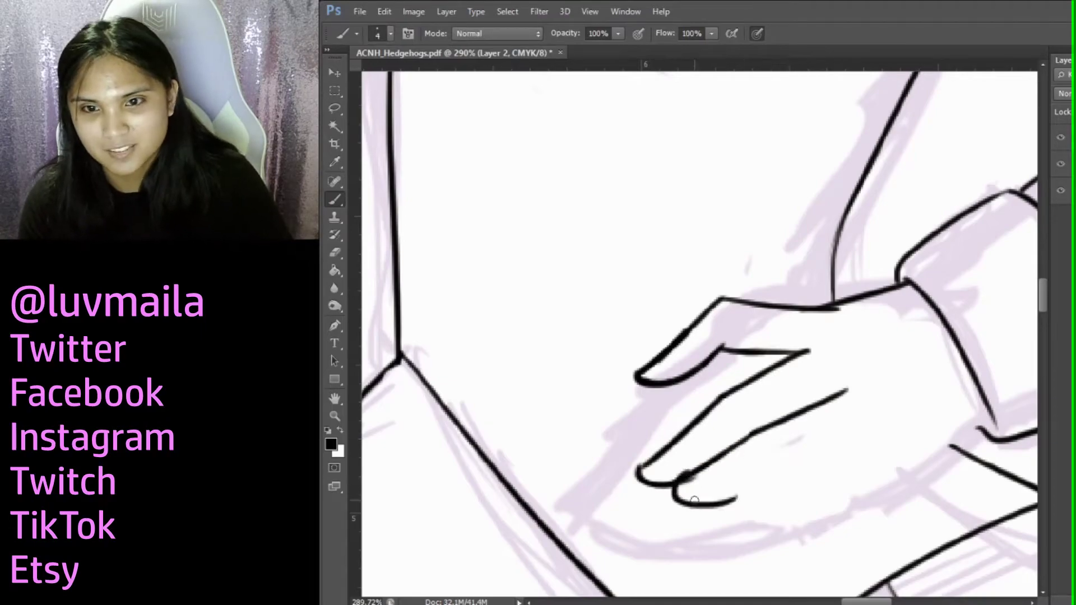
Finish the hand on the hip by inking its lower fingers and the underside back to the cuff
scroll(700, 493, "right", 1)
key("ctrl+alt+z")
scroll(742, 590, "right", 2)
left_click_drag(751, 432, 563, 496)
left_click_drag(882, 409, 728, 514)
key("ctrl+alt+z")
mouse_move(751, 432)
left_mouse_down()
mouse_move(695, 552)
mouse_move(812, 460)
left_mouse_up()
key("ctrl+alt+z")
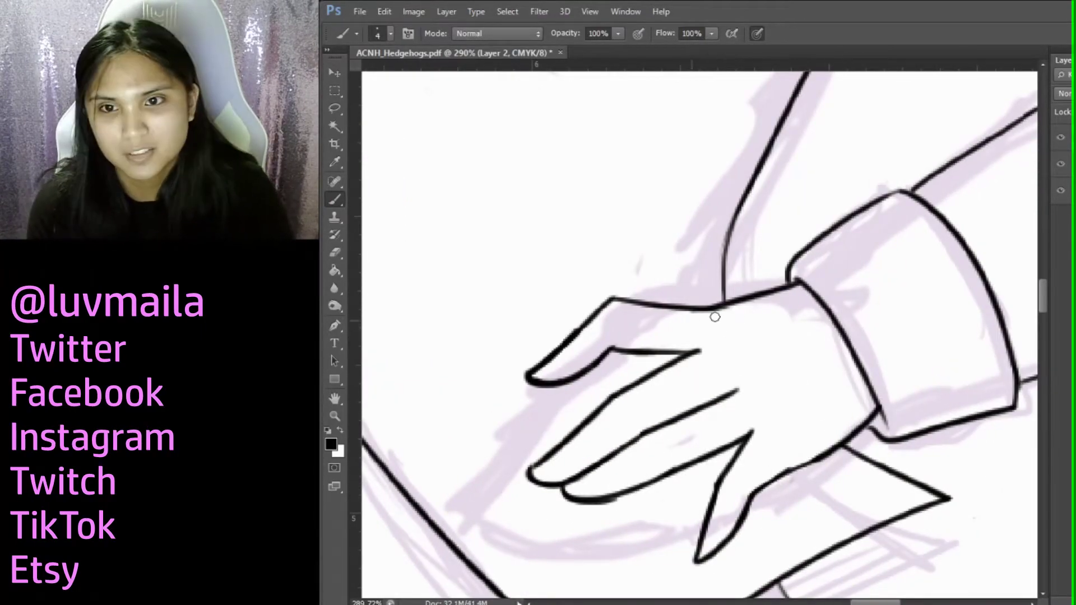
Ink the two pointed shirt collar flaps below the middle character's neck
scroll(540, 377, "down", 8)
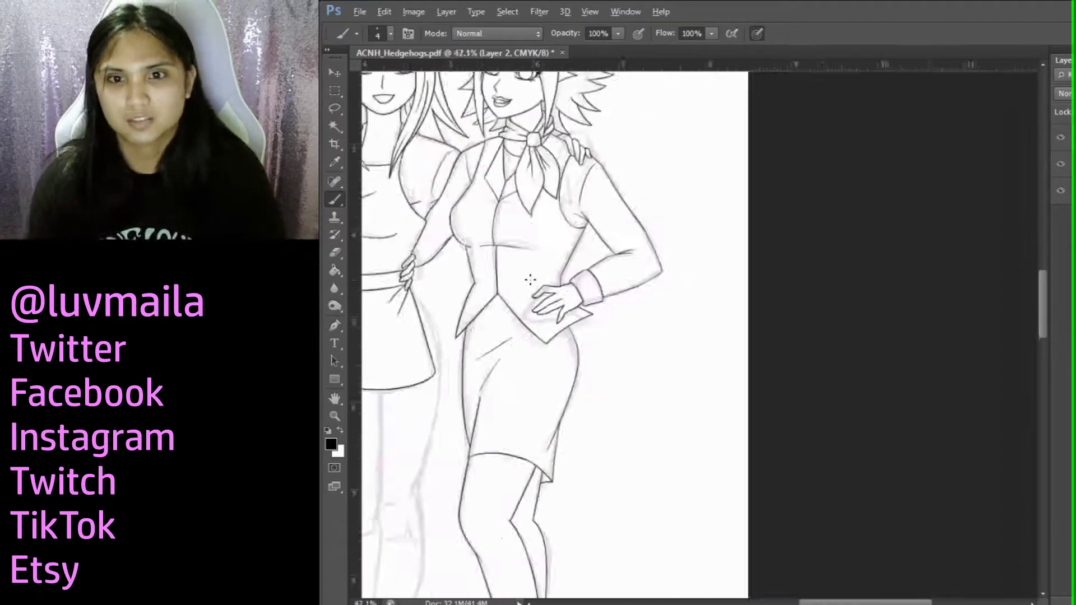
scroll(709, 185, "up", 6)
scroll(569, 385, "right", 3)
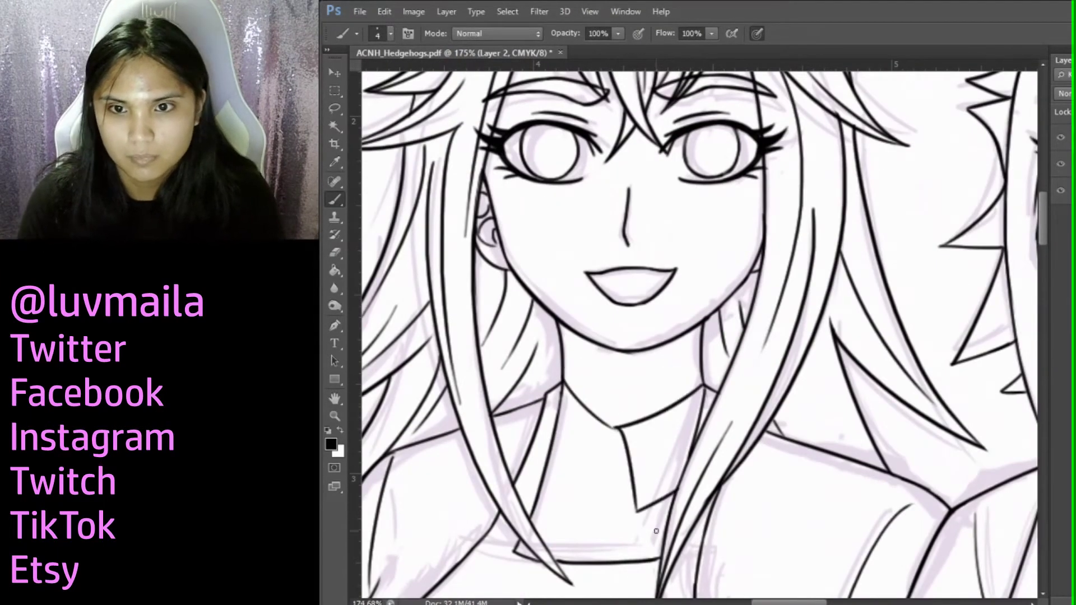
scroll(553, 495, "up", 2)
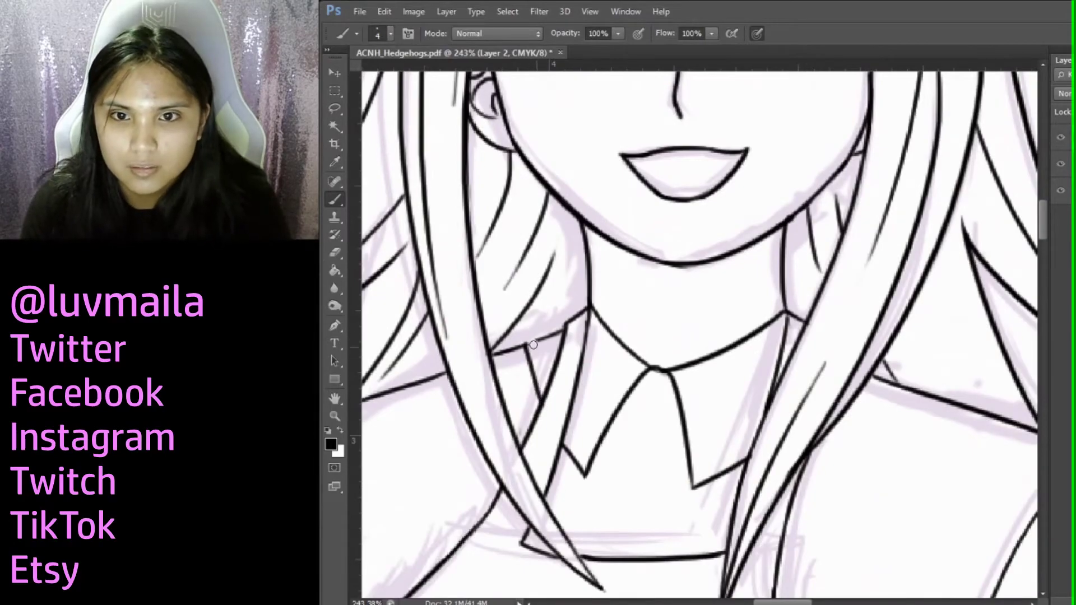
Ink flowing strands from the rightmost character's crown down through the fringe and the long side lock
scroll(523, 337, "down", 8)
scroll(701, 314, "up", 6)
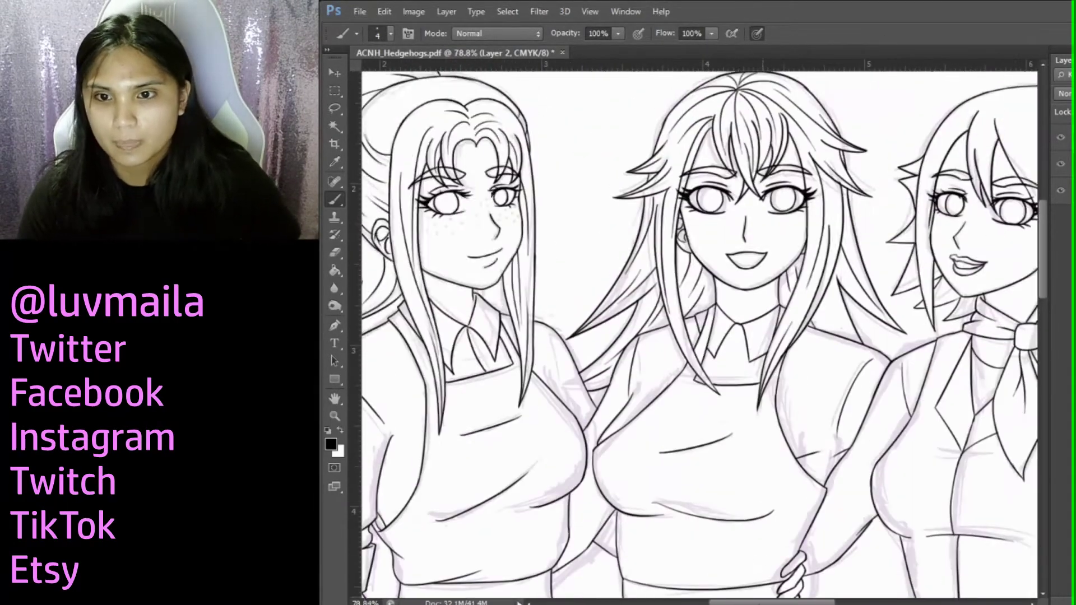
scroll(717, 176, "down", 2)
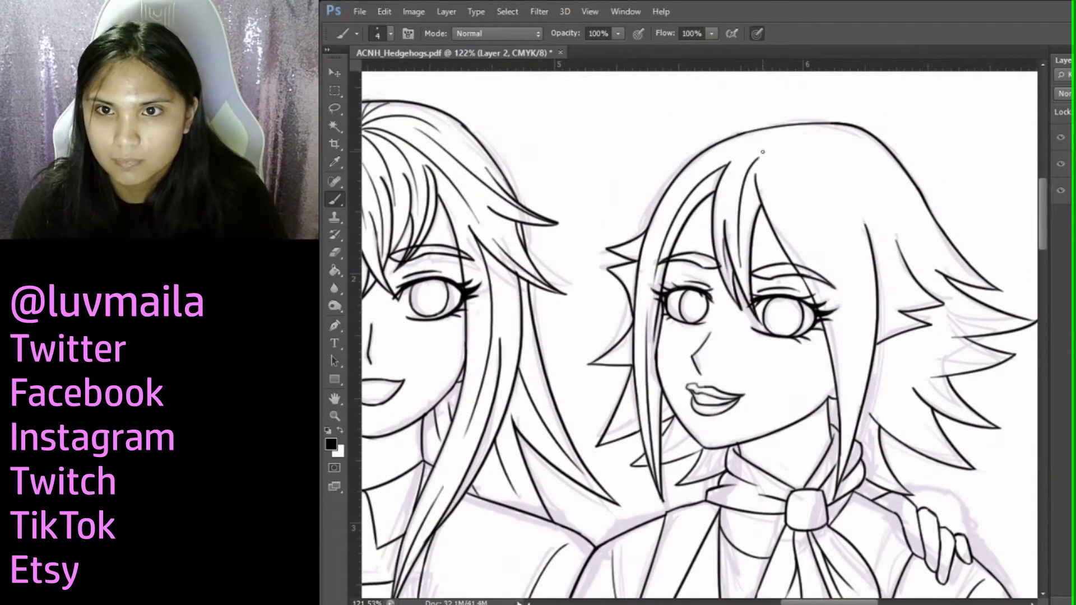
left_click_drag(776, 145, 840, 432)
left_click_drag(795, 149, 863, 485)
scroll(626, 350, "right", 5)
scroll(756, 237, "up", 1)
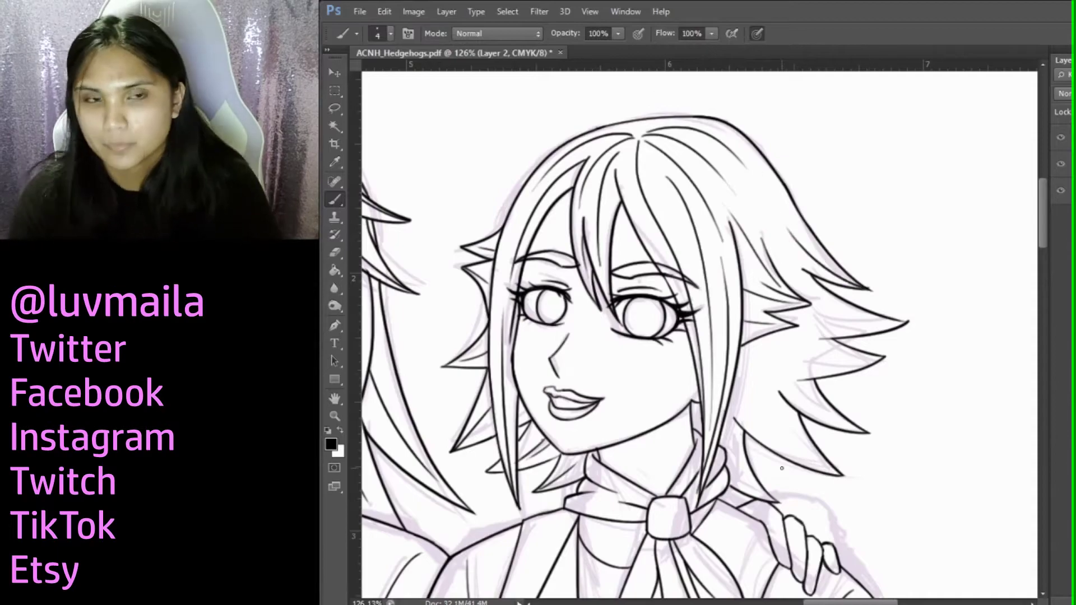
Ink strand lines inside the spiky locks at the back of the rightmost character's hair
scroll(782, 468, "up", 2)
left_click_drag(782, 177, 970, 252)
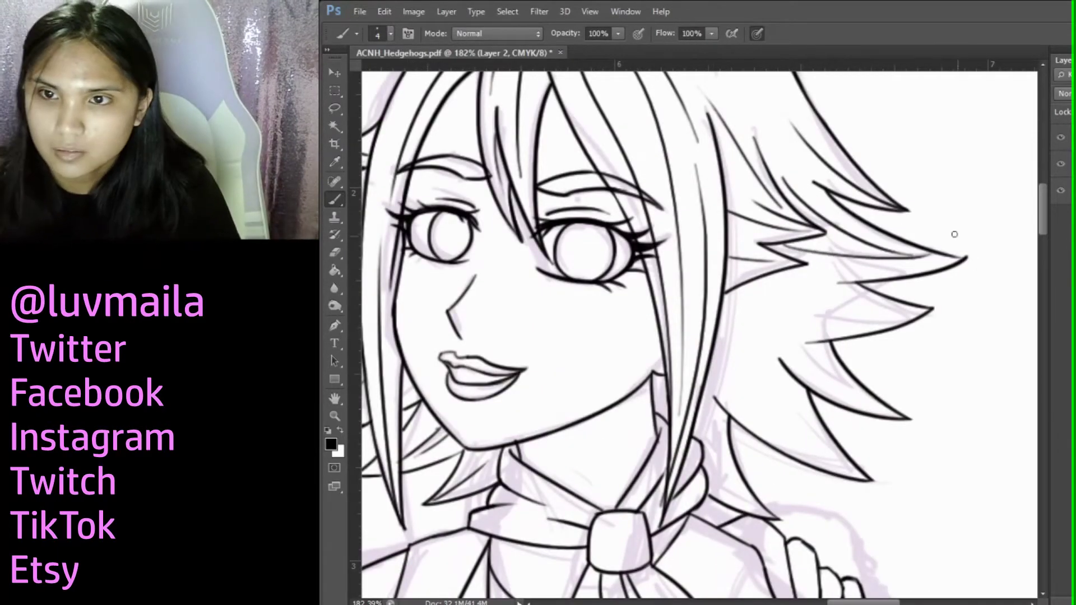
left_click_drag(760, 317, 933, 309)
left_click_drag(728, 291, 783, 426)
left_click_drag(780, 364, 842, 462)
left_click_drag(718, 464, 779, 520)
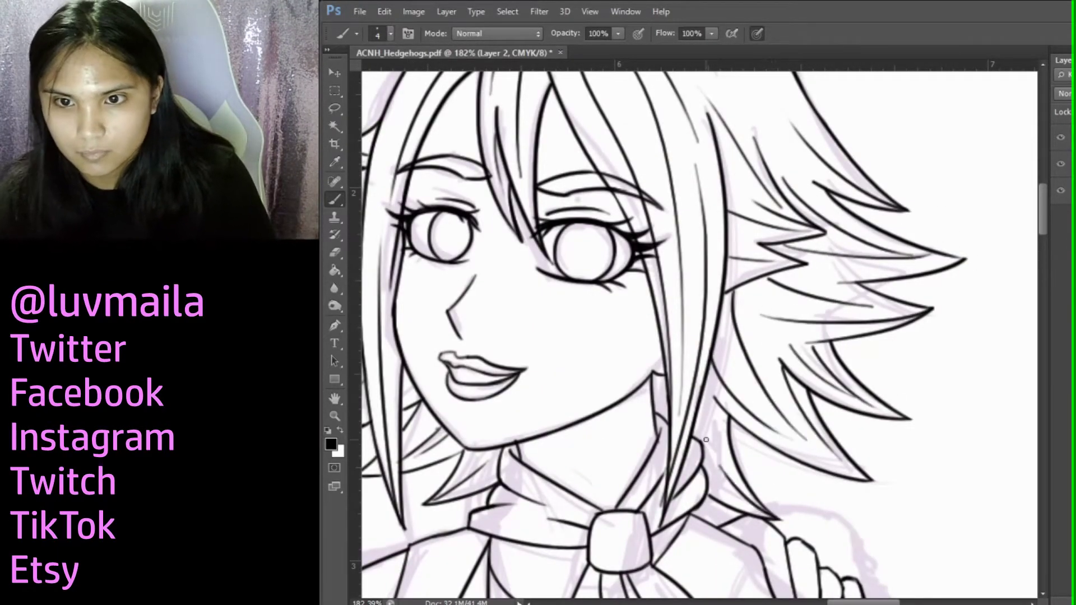
Ink the line between the middle character's thighs and the outer edge of the thigh nearest the leftmost character
key("ctrl+0")
scroll(811, 150, "up", 5)
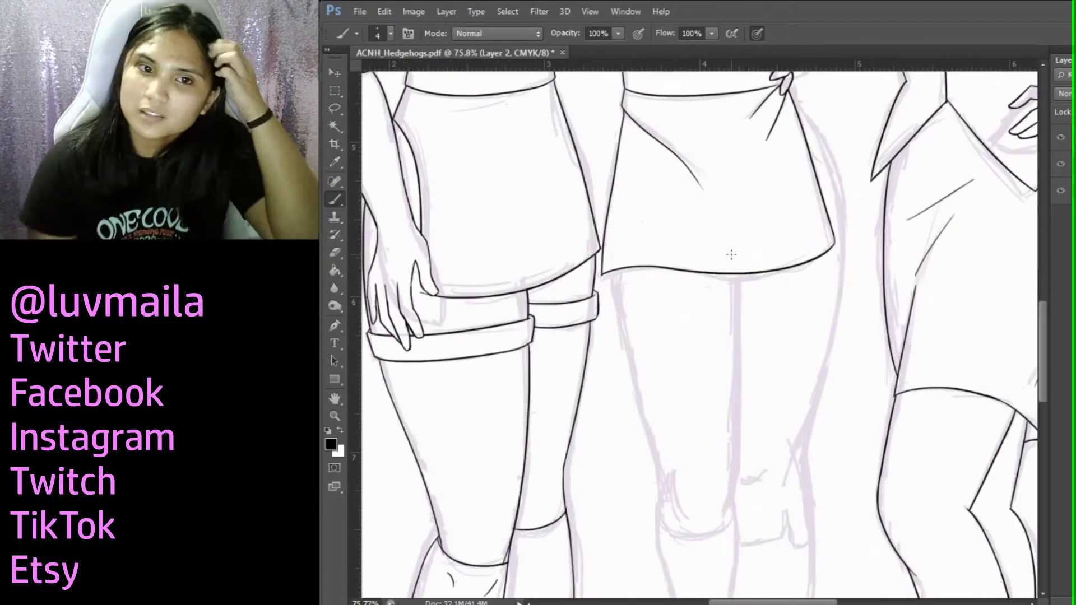
left_click_drag(793, 387, 765, 465)
scroll(771, 435, "up", 2)
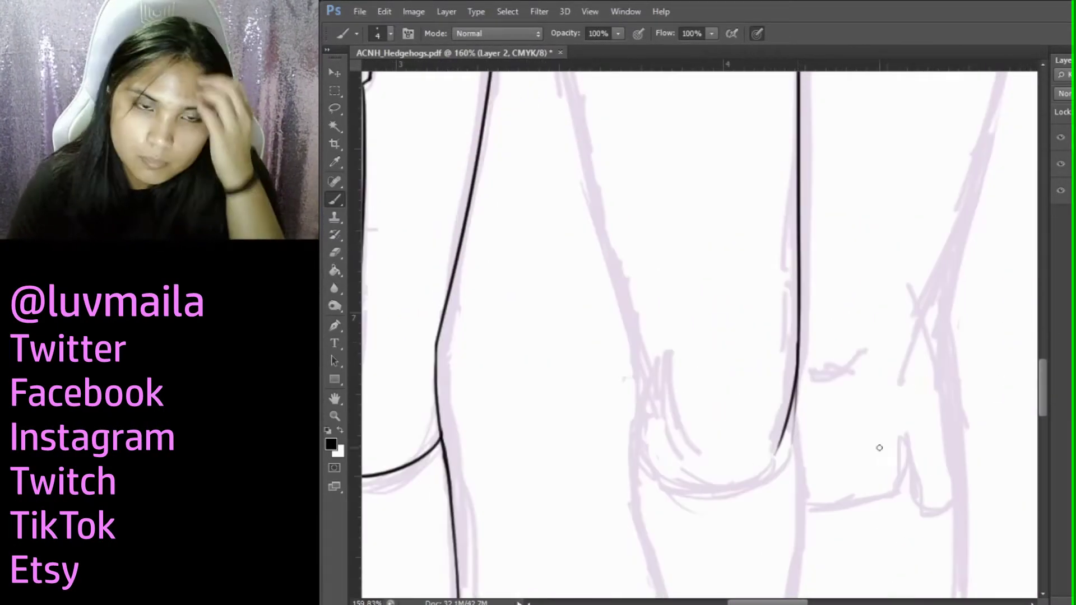
scroll(871, 434, "up", 1)
scroll(817, 360, "down", 1)
left_click_drag(763, 233, 668, 385)
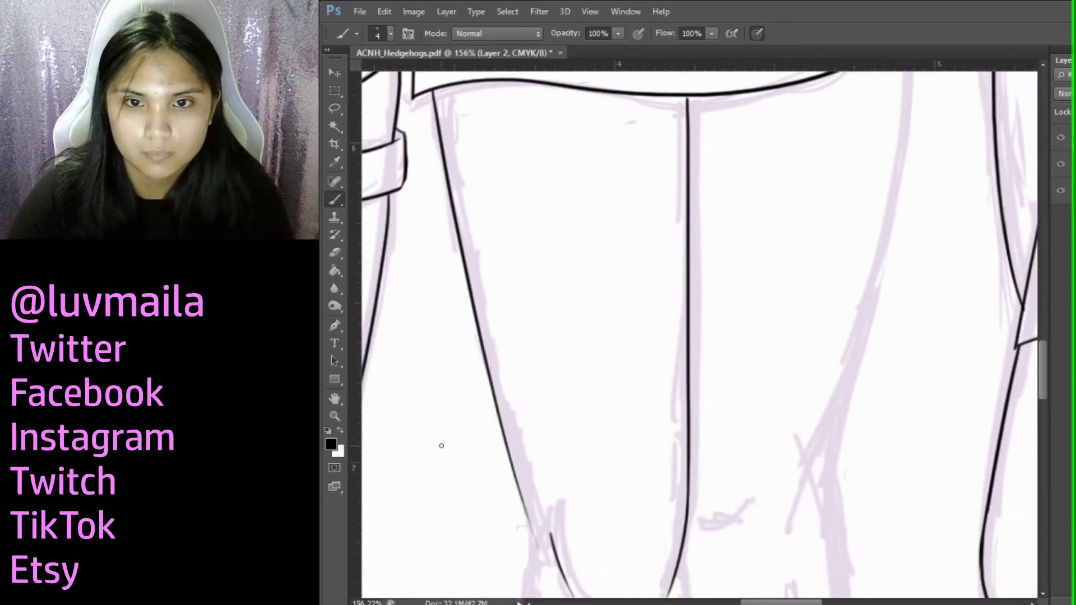
Ink the outer contour of the same leg from the knee down along the calf
scroll(617, 336, "down", 3)
scroll(617, 336, "down", 1)
left_click_drag(551, 115, 570, 312)
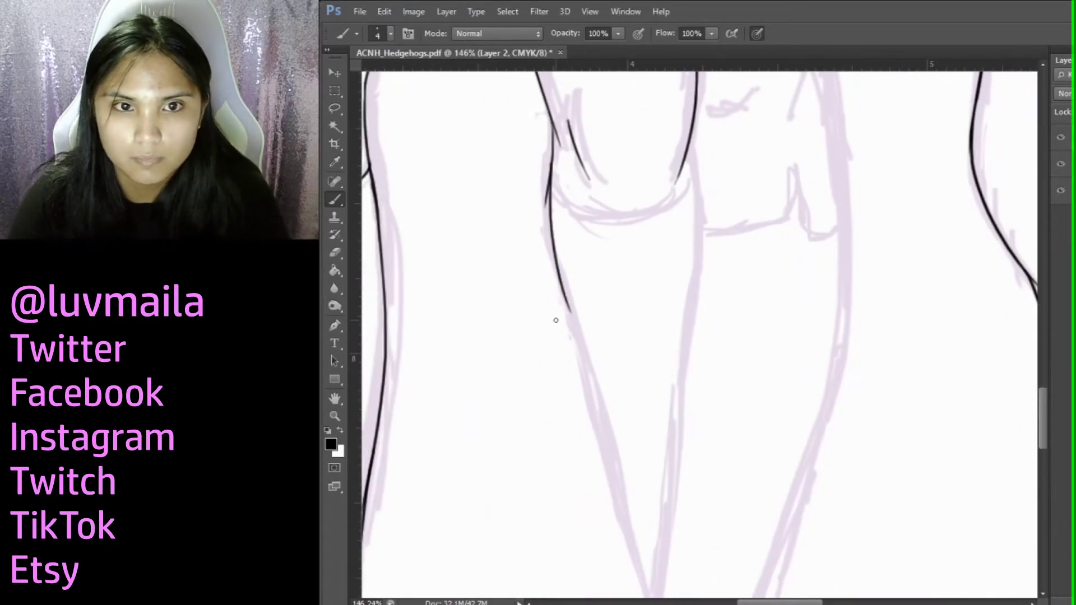
scroll(560, 326, "up", 2)
scroll(560, 326, "down", 1)
scroll(589, 224, "down", 2)
mouse_move(580, 79)
left_mouse_down()
mouse_move(633, 314)
mouse_move(705, 542)
left_mouse_up()
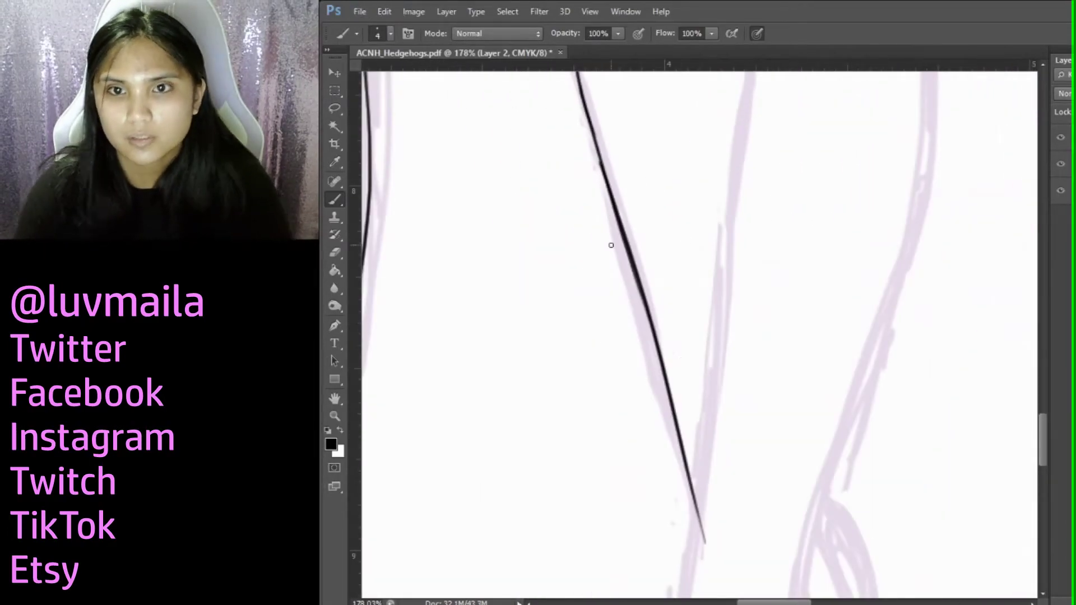
Ink the inner contour between the middle character's calves, carrying the line down toward the ankle
scroll(610, 245, "down", 3)
scroll(488, 157, "up", 2)
mouse_move(627, 120)
left_mouse_down()
mouse_move(614, 165)
mouse_move(611, 386)
left_mouse_up()
scroll(624, 173, "down", 3)
scroll(616, 336, "down", 3)
left_click_drag(625, 171, 594, 451)
scroll(682, 204, "down", 2)
scroll(682, 204, "up", 2)
left_click_drag(627, 151, 595, 406)
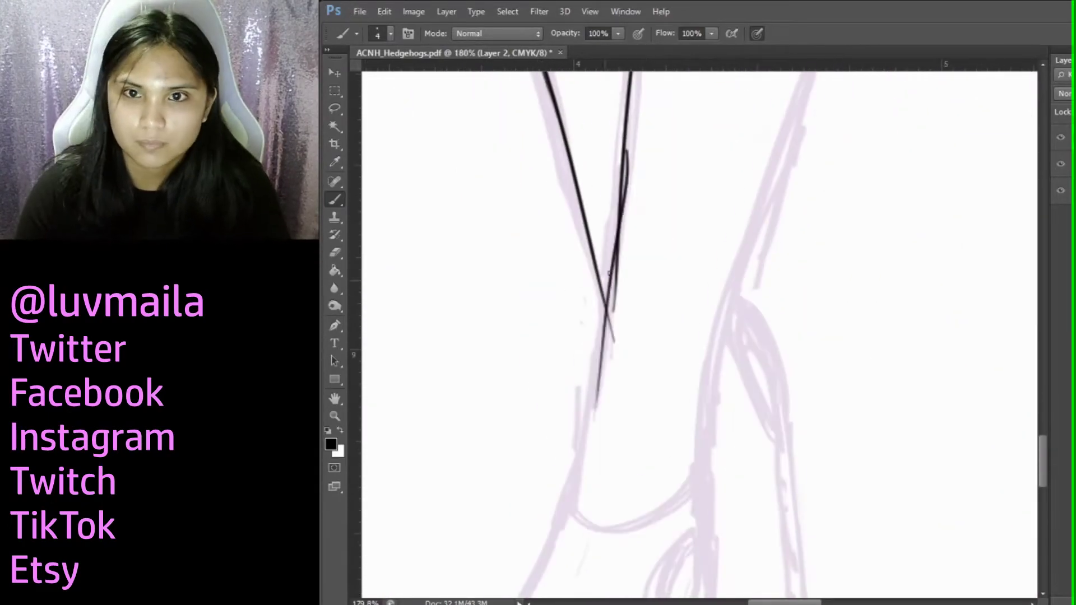
left_click_drag(625, 174, 567, 485)
Complete the contour line at the middle character's ankle and ink the curved shoe opening across the foot
scroll(583, 211, "up", 1)
scroll(598, 301, "down", 3)
scroll(577, 309, "down", 3)
mouse_move(583, 190)
left_mouse_down()
mouse_move(564, 306)
mouse_move(572, 378)
left_mouse_up()
scroll(561, 224, "down", 2)
scroll(645, 314, "up", 1)
left_click_drag(583, 206, 742, 190)
scroll(608, 221, "up", 3)
scroll(624, 412, "up", 1)
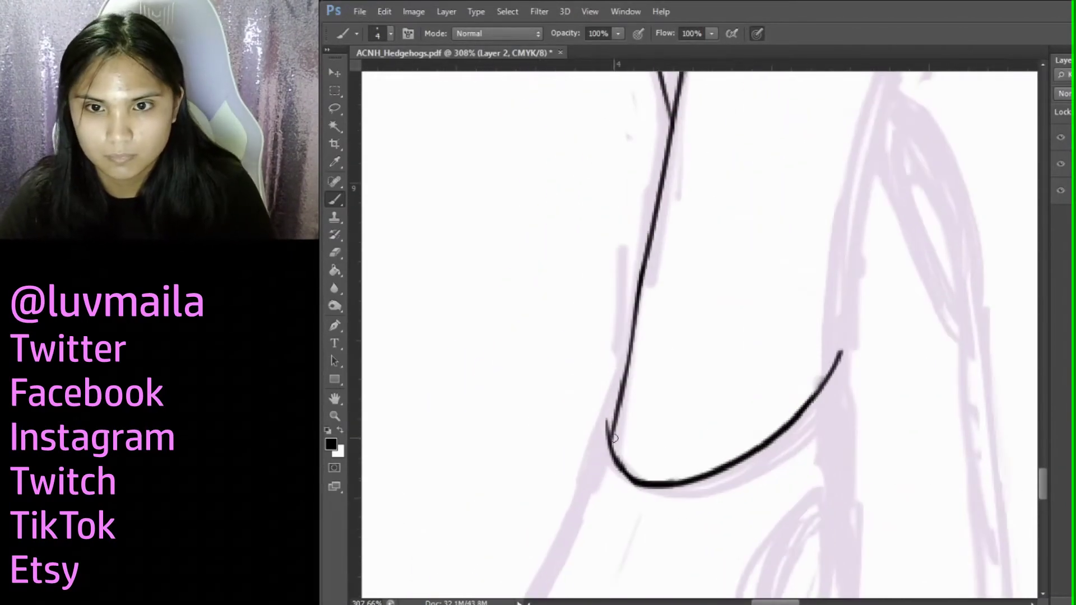
Ink the front contour of the middle character's nearer shoe, the platform's front edge, the toe opening's arch and the side edge
scroll(610, 421, "down", 4)
scroll(551, 279, "up", 3)
left_click_drag(622, 233, 484, 481)
scroll(483, 481, "down", 3)
mouse_move(480, 336)
left_mouse_down()
mouse_move(480, 501)
mouse_move(483, 353)
mouse_move(698, 351)
mouse_move(760, 255)
left_mouse_up()
scroll(483, 393, "down", 1)
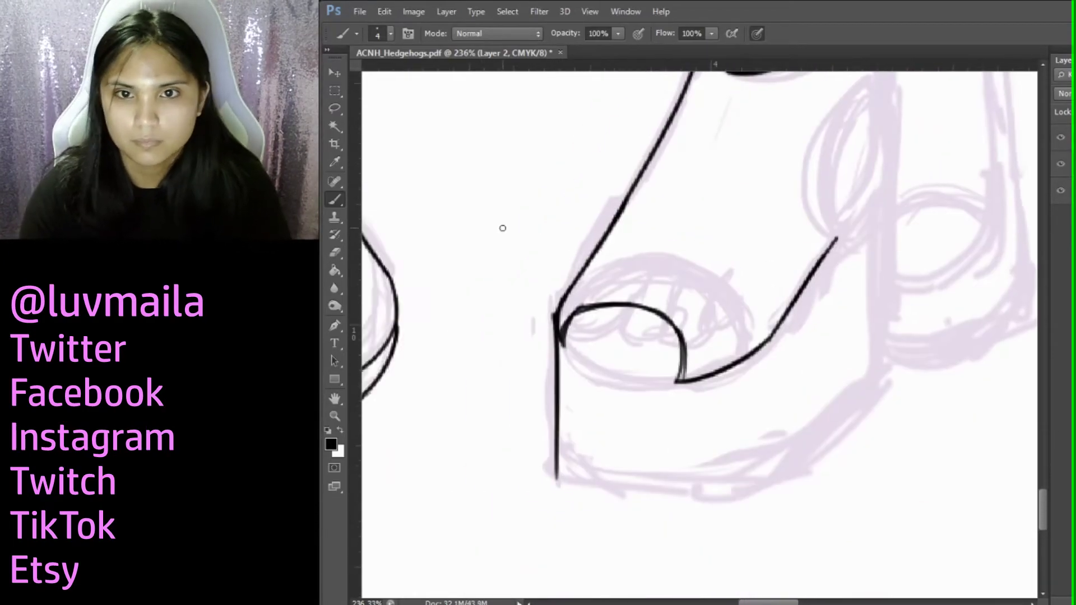
Close the lower edge of the shoe's toe opening, ink the toes inside it and start the curved cutout near the heel
scroll(682, 452, "up", 3)
left_click_drag(436, 431, 658, 502)
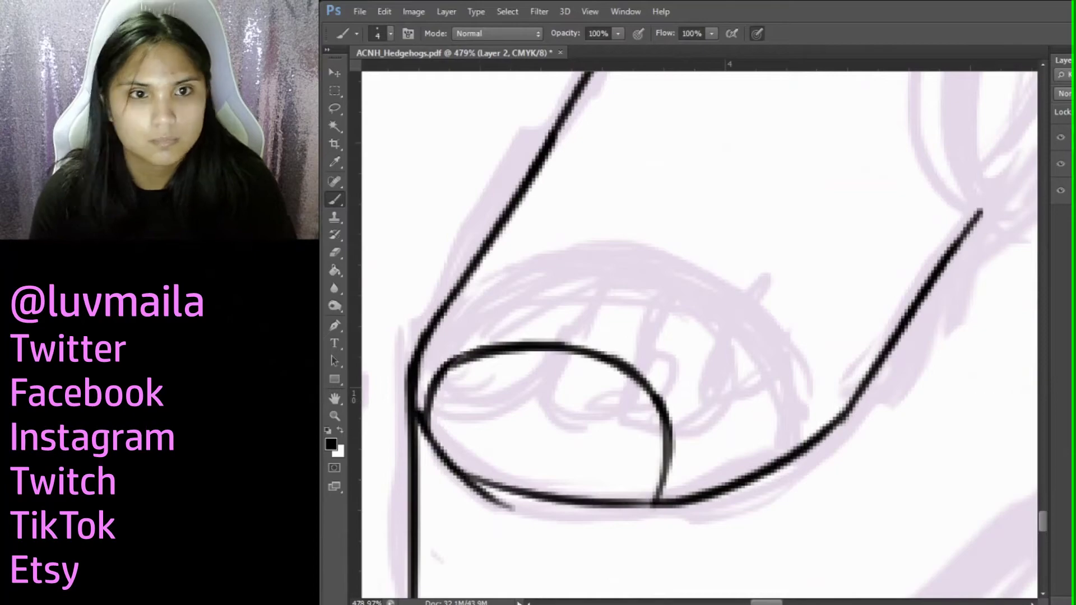
left_click_drag(437, 426, 504, 387)
key("ctrl+z")
mouse_move(560, 353)
left_mouse_down()
mouse_move(482, 431)
mouse_move(594, 437)
left_mouse_up()
mouse_move(622, 381)
left_mouse_down()
mouse_move(638, 448)
mouse_move(725, 130)
left_mouse_up()
Ink the outer contour of the middle character's hip and thigh beside the skirt, extending it below the hem
scroll(680, 128, "down", 5)
scroll(781, 142, "down", 5)
scroll(968, 257, "up", 2)
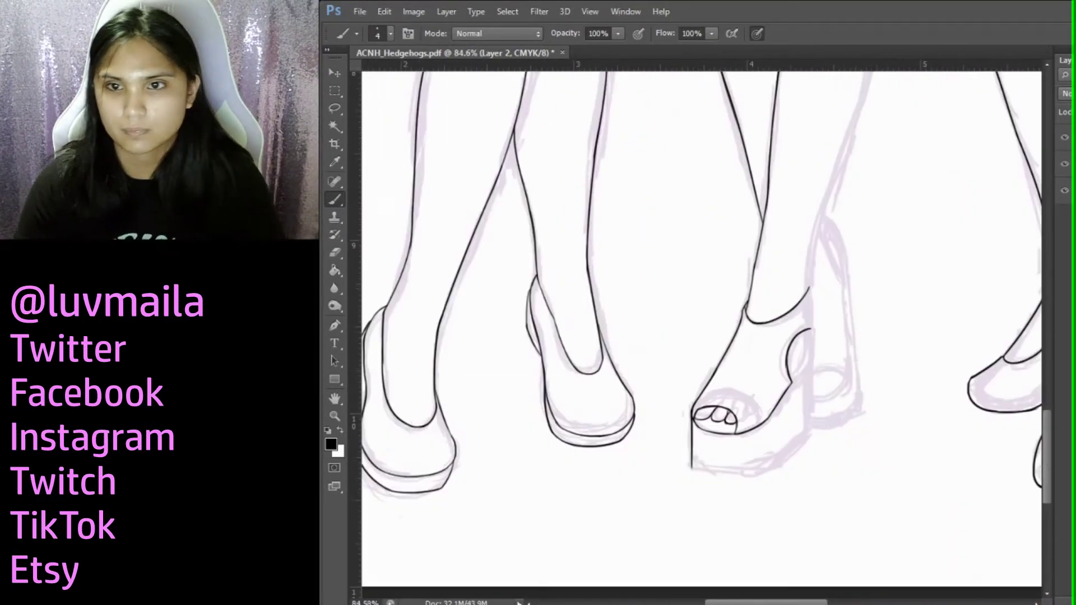
scroll(923, 198, "up", 5)
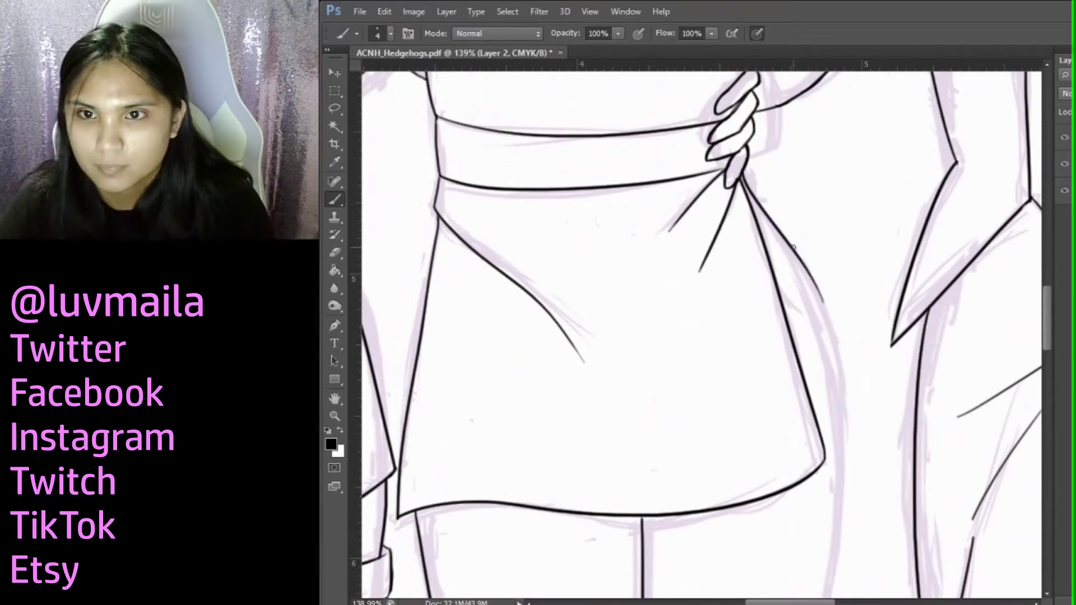
left_click_drag(798, 247, 793, 448)
scroll(650, 257, "up", 3)
scroll(788, 147, "down", 3)
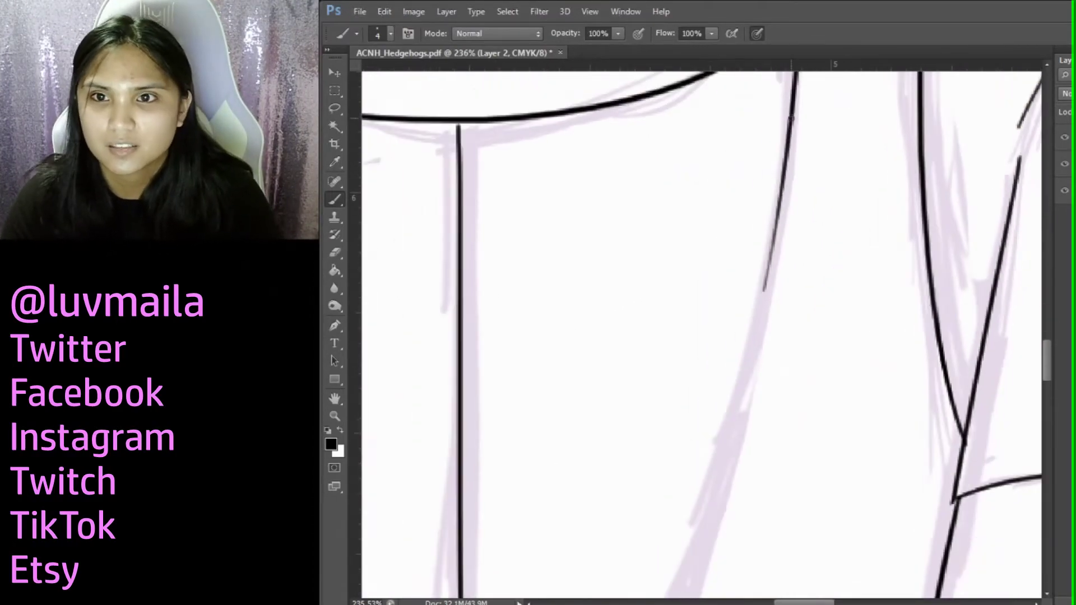
scroll(788, 146, "down", 5)
scroll(654, 301, "down", 3)
Continue the outer contour of the middle character's nearer leg along the calf down to the ankle
left_click_drag(562, 455, 612, 422)
scroll(635, 217, "down", 3)
left_click_drag(678, 238, 691, 548)
scroll(686, 392, "down", 3)
left_click_drag(693, 148, 607, 501)
scroll(607, 501, "up", 2)
left_click_drag(1050, 415, 1049, 455)
left_click_drag(615, 195, 564, 451)
Ink the nearer shoe's heel contour, complete its side cutout and draw the back edge of the platform
scroll(597, 231, "down", 3)
scroll(616, 224, "up", 2)
mouse_move(717, 324)
left_mouse_down()
mouse_move(695, 191)
mouse_move(703, 428)
mouse_move(644, 473)
left_mouse_up()
scroll(686, 462, "down", 2)
scroll(811, 297, "up", 2)
left_click_drag(835, 224, 793, 308)
left_click_drag(828, 249, 818, 513)
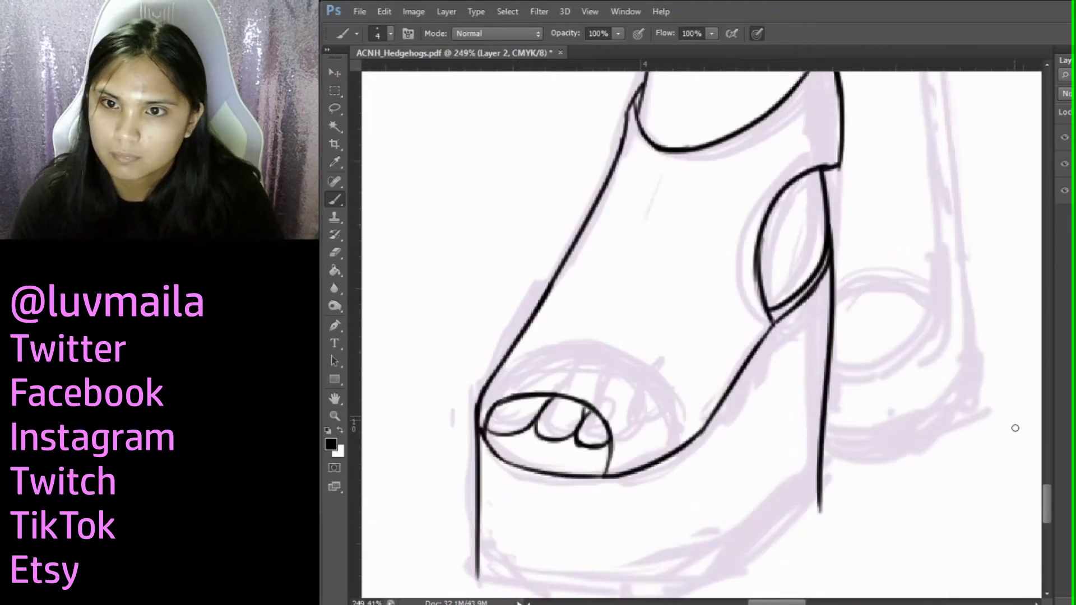
Ink the bottom edge of the nearer shoe's platform, rounding the front corner and joining it to the back edge
scroll(663, 444, "down", 2)
left_click_drag(818, 379, 625, 492)
mouse_move(476, 432)
left_mouse_down()
mouse_move(525, 469)
mouse_move(696, 448)
left_mouse_up()
scroll(647, 290, "up", 2)
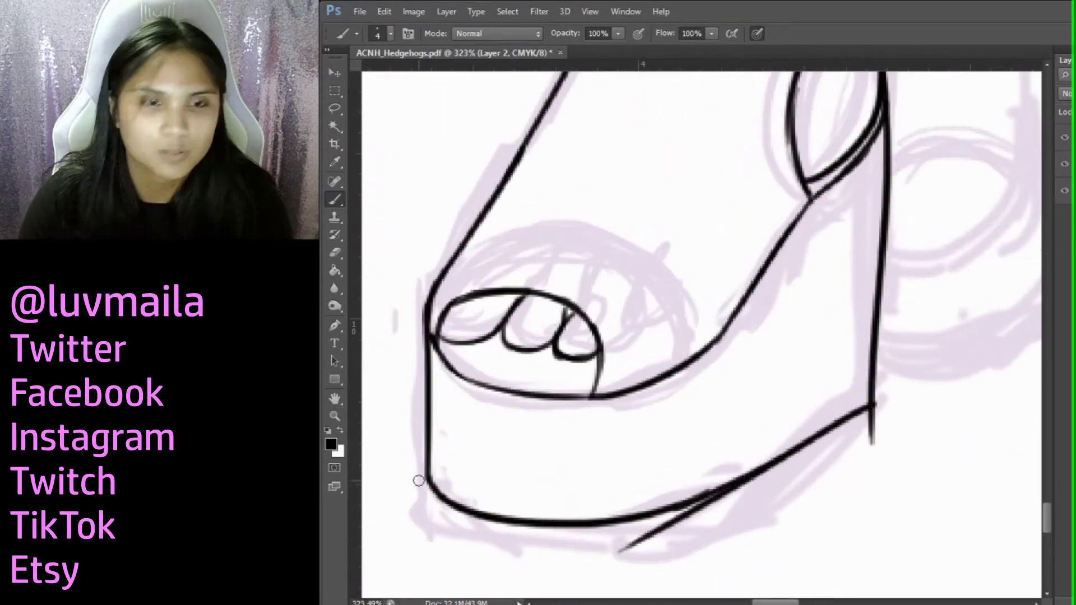
Undo the heel contour above the side cutout and redraw it closer to the ankle
scroll(672, 393, "up", 5)
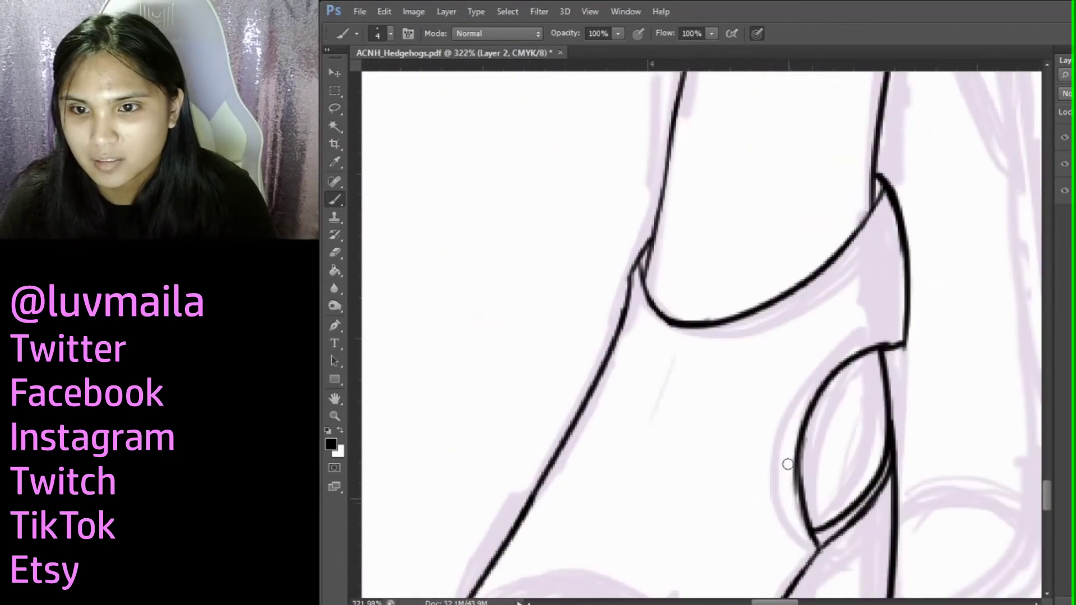
key("ctrl+z")
left_click_drag(877, 179, 893, 336)
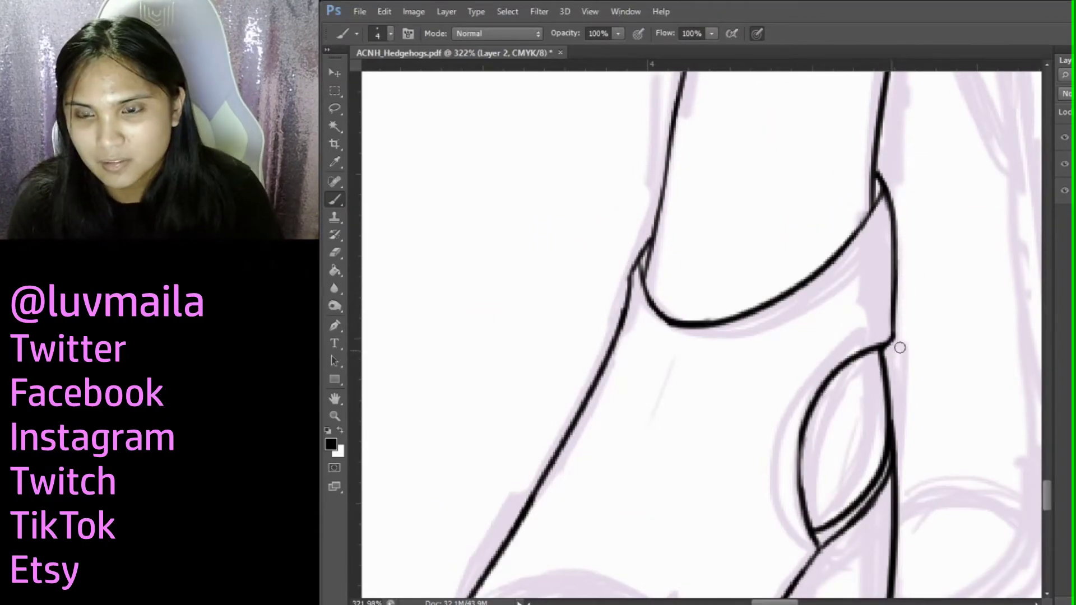
Ink the outer edge of the middle character's farther shoe and the upper arch of its toe opening
scroll(868, 382, "down", 3)
scroll(1014, 355, "up", 4)
scroll(1014, 355, "down", 5)
scroll(646, 366, "down", 6)
scroll(823, 155, "down", 3)
mouse_move(868, 258)
left_mouse_down()
mouse_move(877, 392)
mouse_move(857, 484)
left_mouse_up()
scroll(858, 485, "up", 3)
scroll(870, 531, "down", 4)
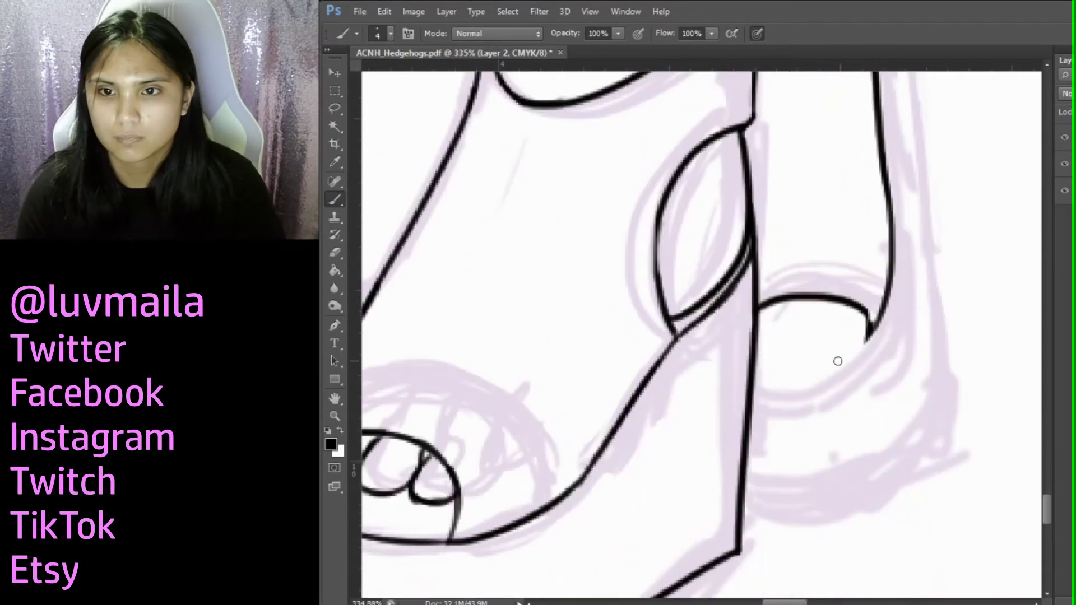
Ink the toes inside the farther shoe's opening and close the opening with a curved lower edge
left_click_drag(793, 341, 765, 352)
scroll(888, 492, "down", 5)
scroll(577, 308, "up", 5)
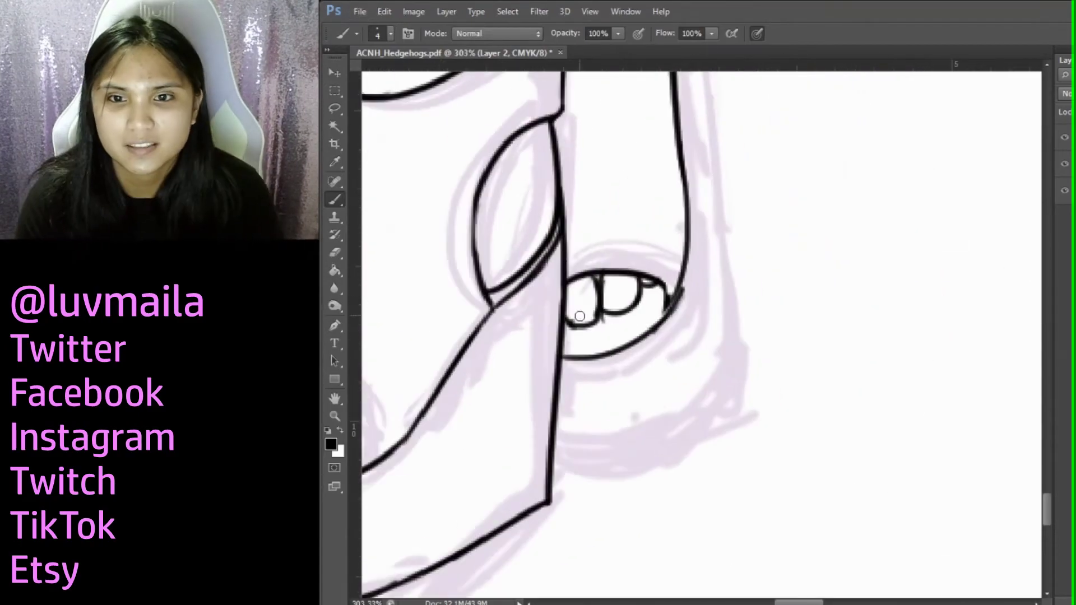
Complete the curved heel strap on the farther shoe and ink the side and bottom edges of its platform
scroll(925, 334, "down", 4)
scroll(925, 334, "up", 3)
scroll(925, 335, "down", 3)
scroll(636, 134, "up", 2)
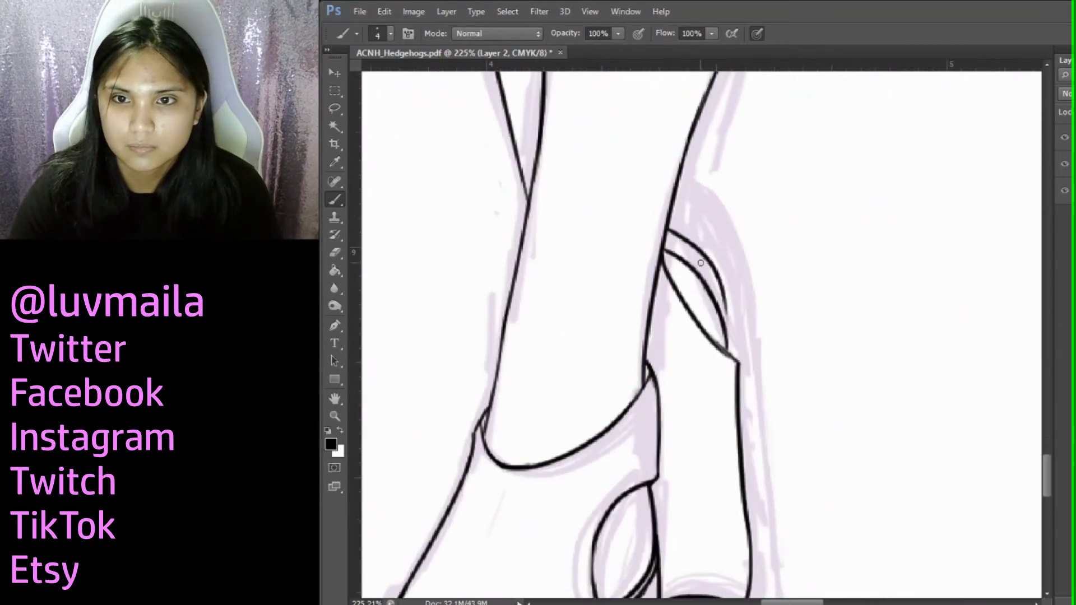
scroll(636, 135, "down", 2)
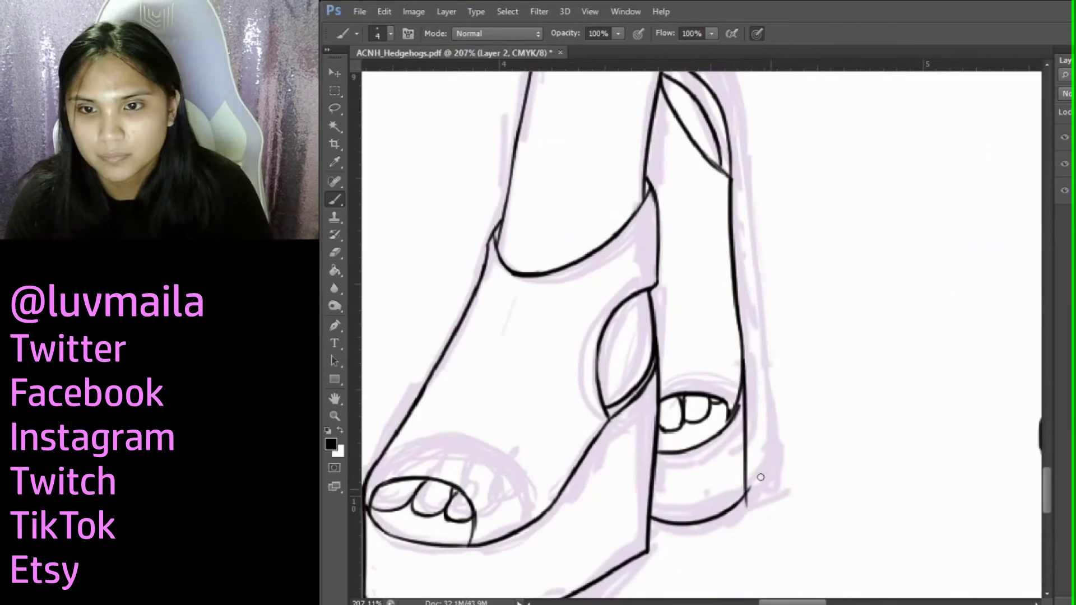
Hide the purple sketch layer and inspect the clean line art around the ponytailed character's head
scroll(1048, 482, "up", 2)
scroll(400, 174, "down", 10)
scroll(407, 77, "up", 5)
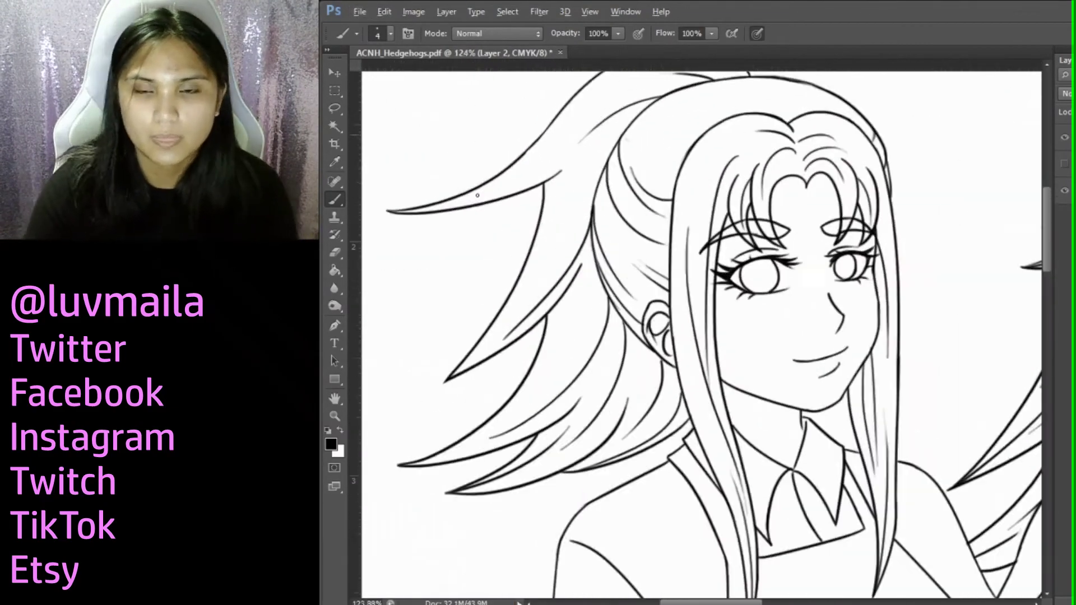